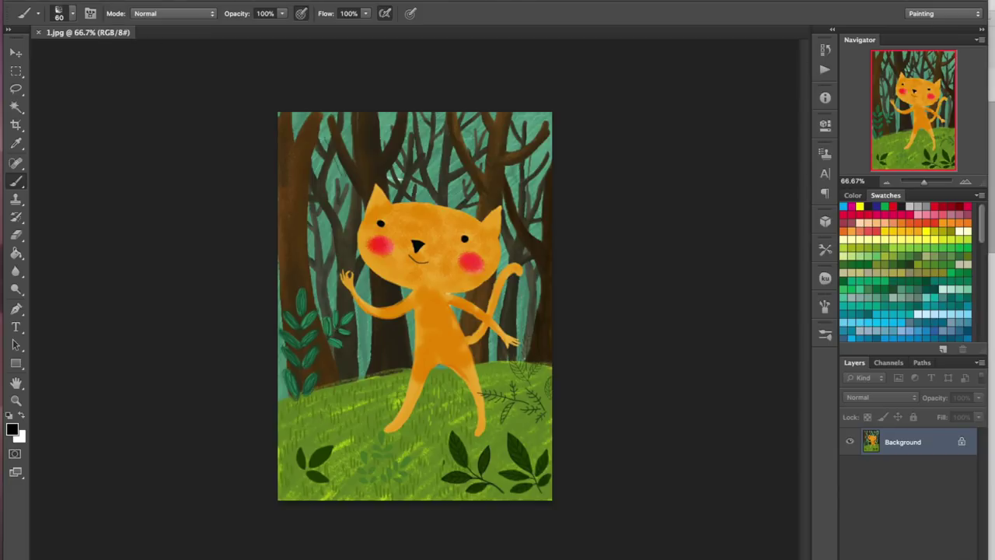
Step: Create a new A5 portrait document at 300 ppi and add an empty layer
left_click(124, 0)
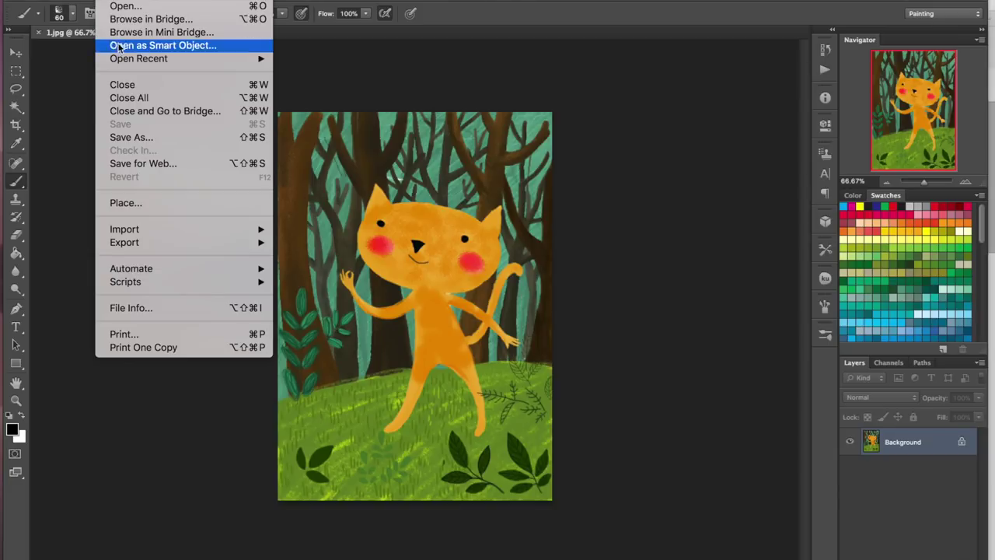
left_click(128, 0)
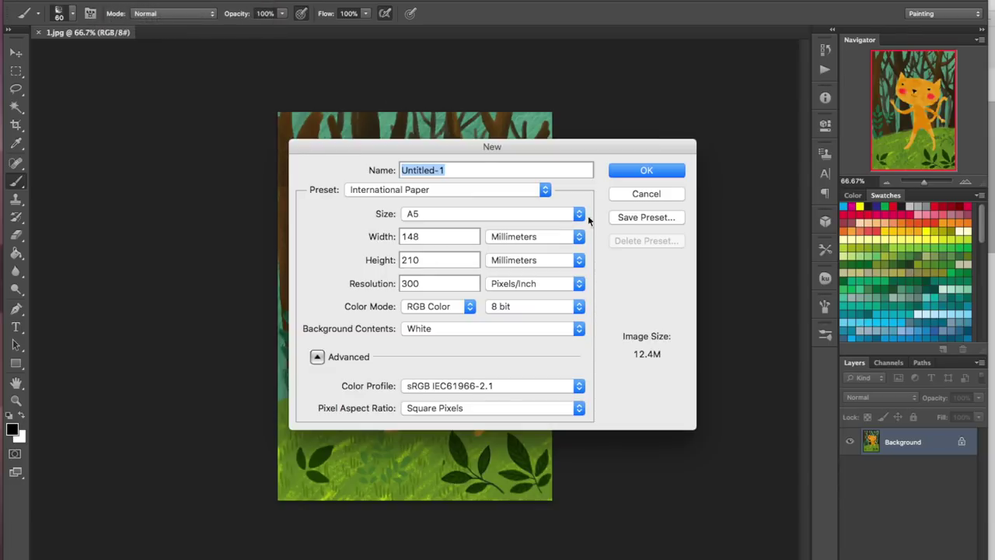
left_click(643, 173)
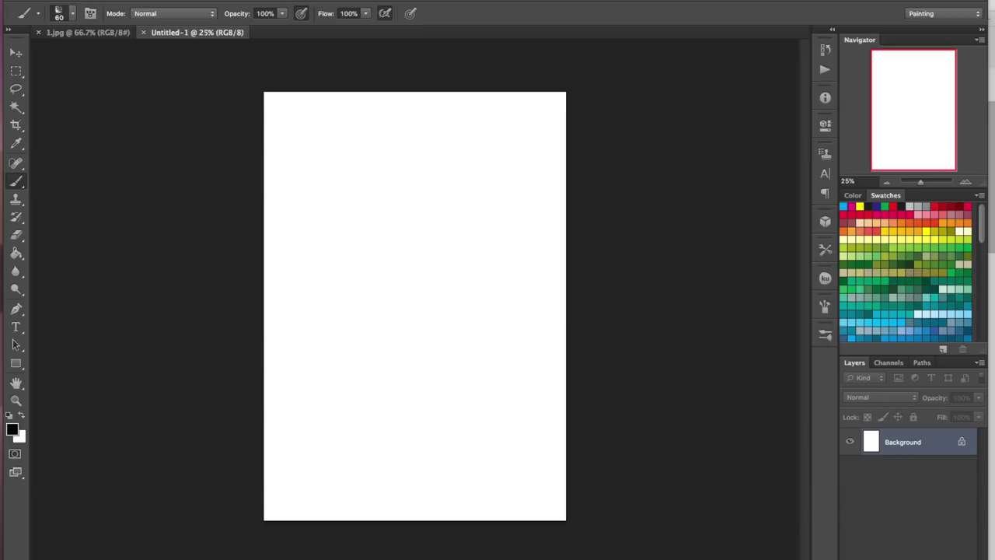
key("ctrl+shift+alt+n")
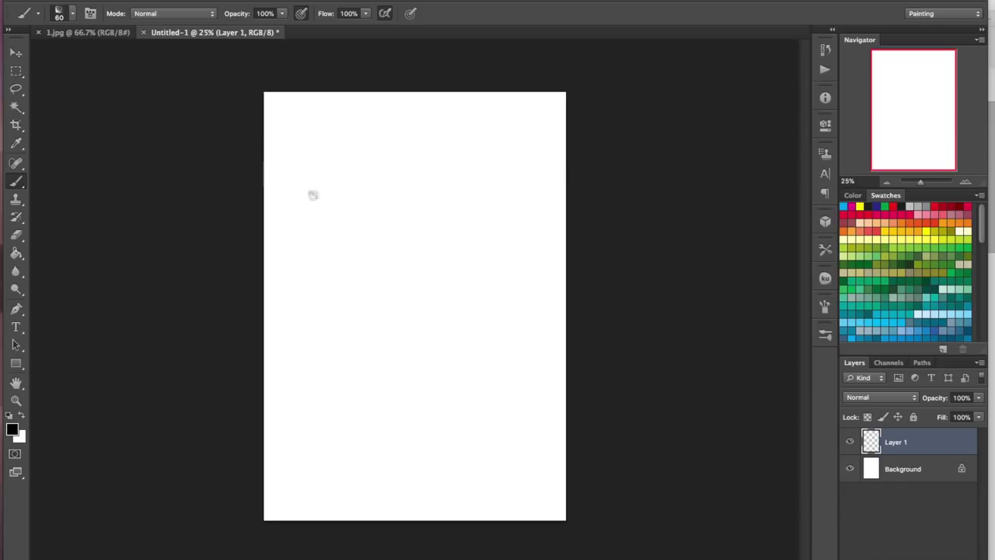
Step: Choose textured brush 38 at 15 px, testing it with a scribble that is then removed
right_click(380, 208)
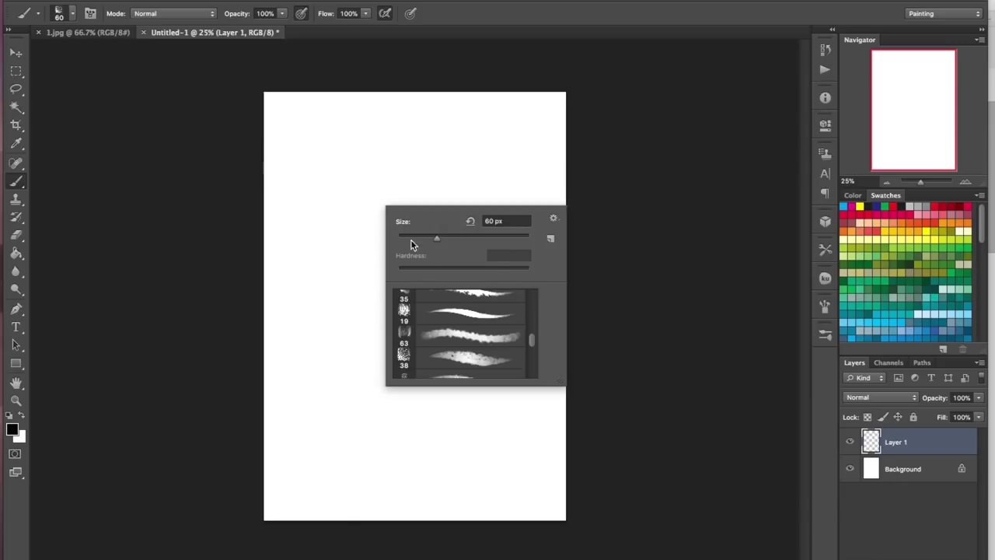
left_click(461, 360)
left_click(503, 150)
right_click(448, 191)
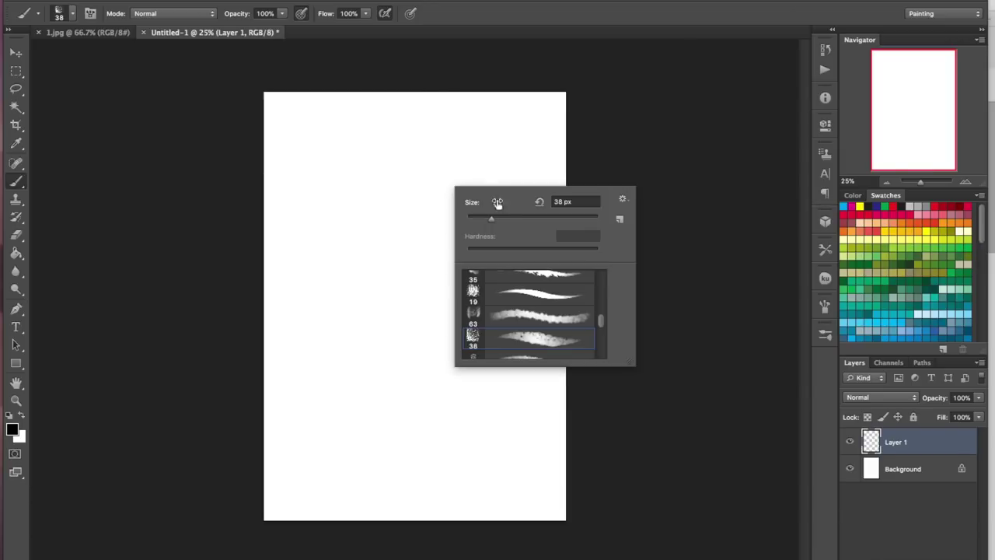
left_click_drag(488, 226, 476, 225)
left_click(493, 136)
left_click_drag(502, 128, 514, 170)
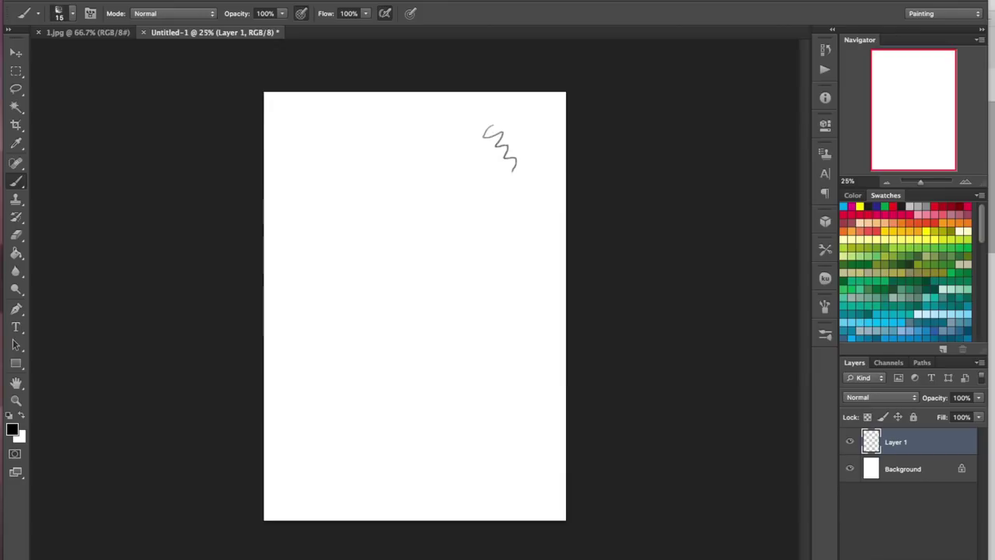
key("ctrl+z")
key("e")
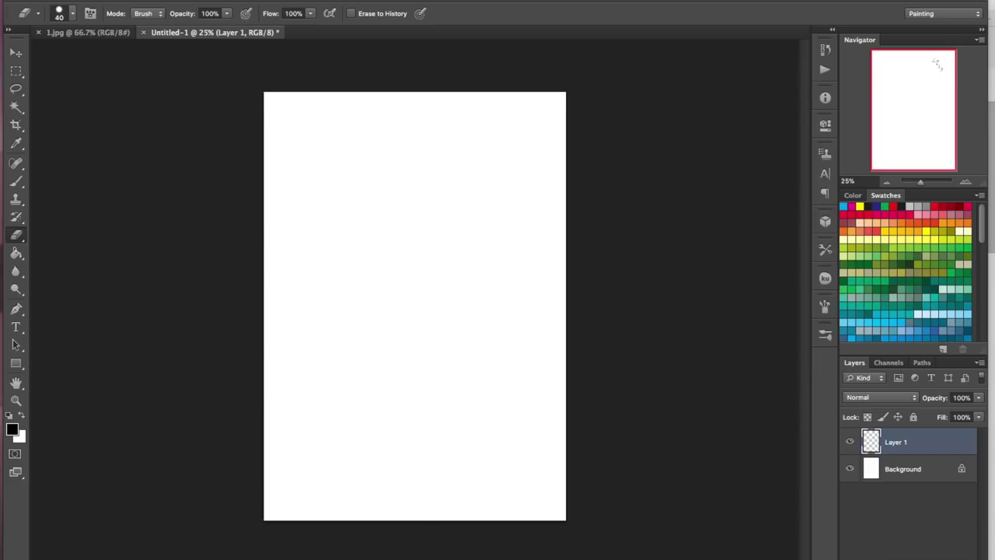
key("b")
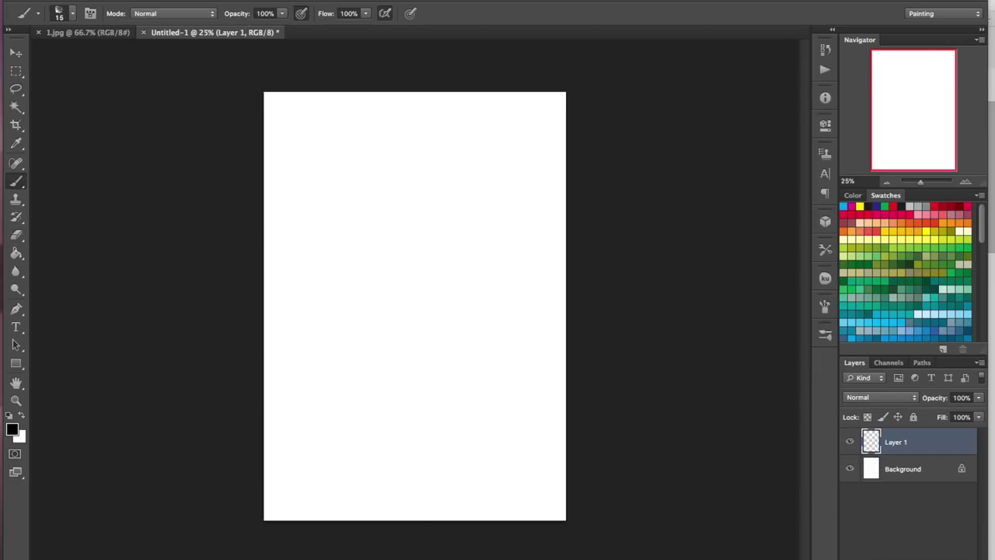
Step: Lower brush opacity to 42% and sketch the cat's head, ears, face and raised waving paw
left_click_drag(283, 18, 244, 28)
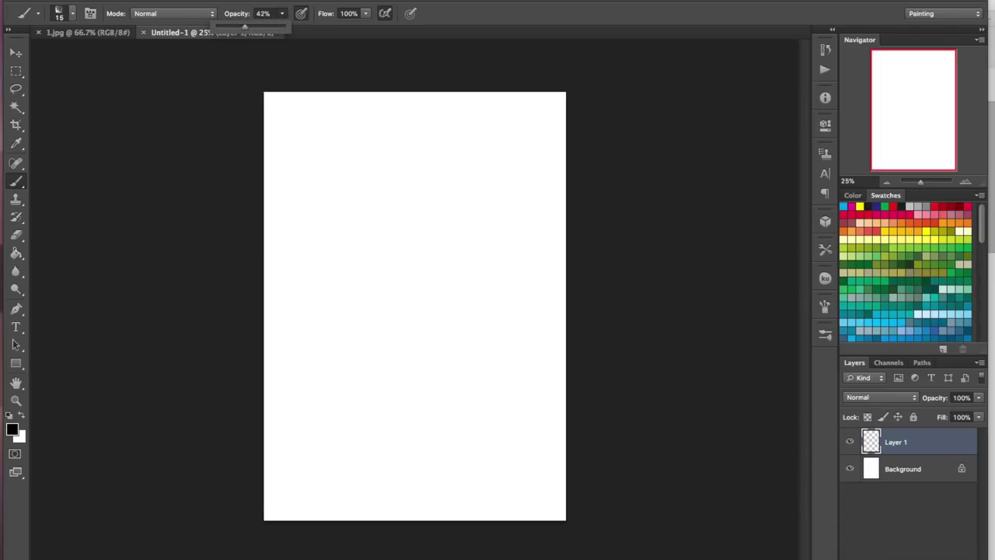
left_click_drag(364, 252, 416, 241)
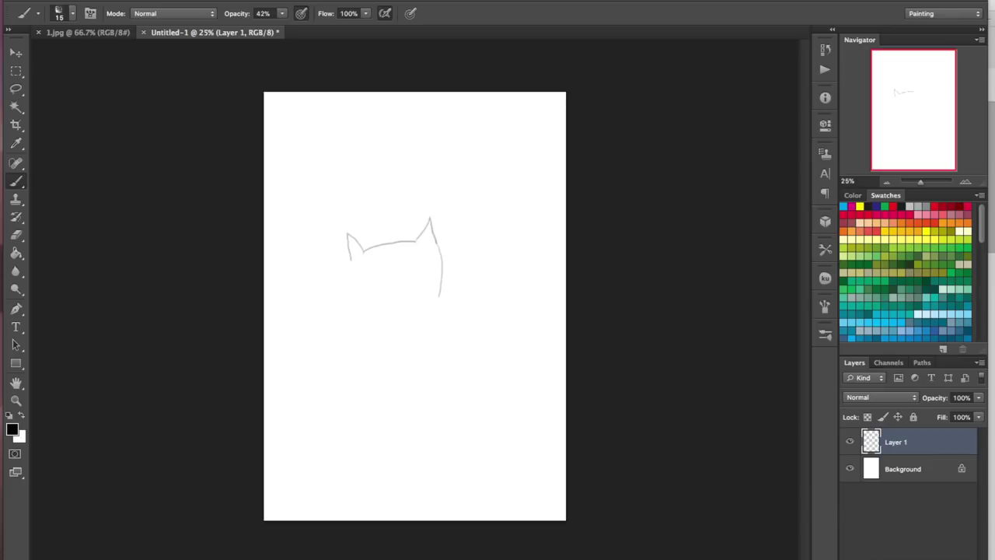
left_click_drag(347, 261, 406, 317)
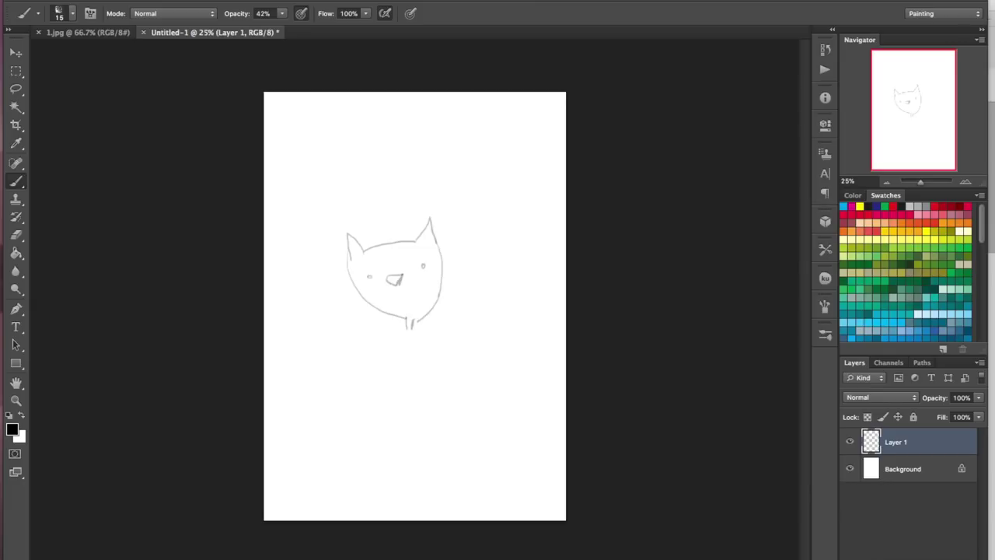
mouse_move(441, 327)
left_mouse_down()
mouse_move(480, 272)
mouse_move(490, 275)
left_mouse_up()
left_click_drag(489, 278, 476, 312)
Step: Sketch the cat's body curves, two legs, tail and lower hand
mouse_move(405, 328)
left_mouse_down()
mouse_move(344, 387)
mouse_move(359, 403)
left_mouse_up()
left_click_drag(382, 352, 354, 397)
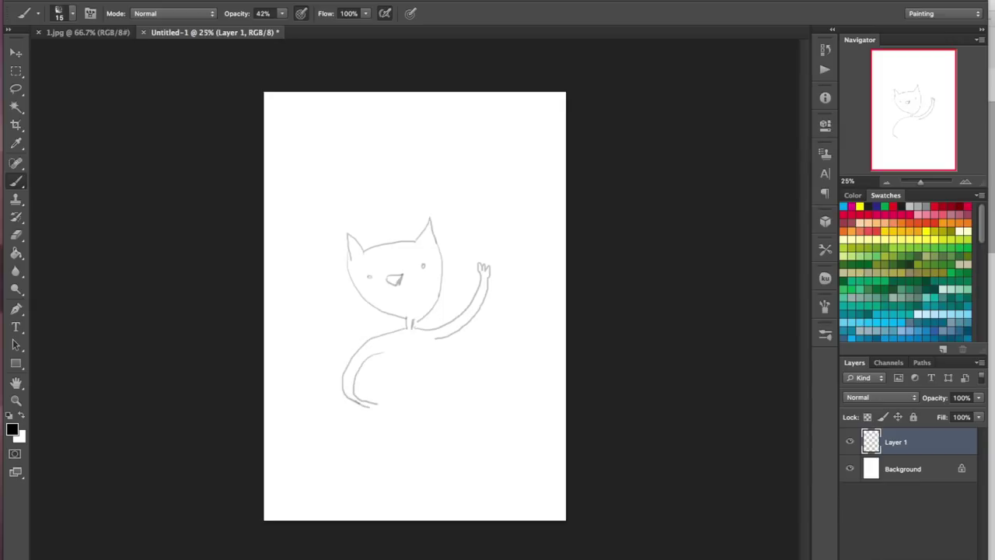
left_click_drag(381, 354, 373, 426)
left_click_drag(441, 344, 451, 461)
mouse_move(376, 469)
left_mouse_down()
mouse_move(380, 487)
mouse_move(394, 431)
mouse_move(435, 448)
mouse_move(445, 483)
left_mouse_up()
mouse_move(449, 398)
left_mouse_down()
mouse_move(520, 357)
mouse_move(453, 401)
left_mouse_up()
left_click_drag(363, 396, 371, 409)
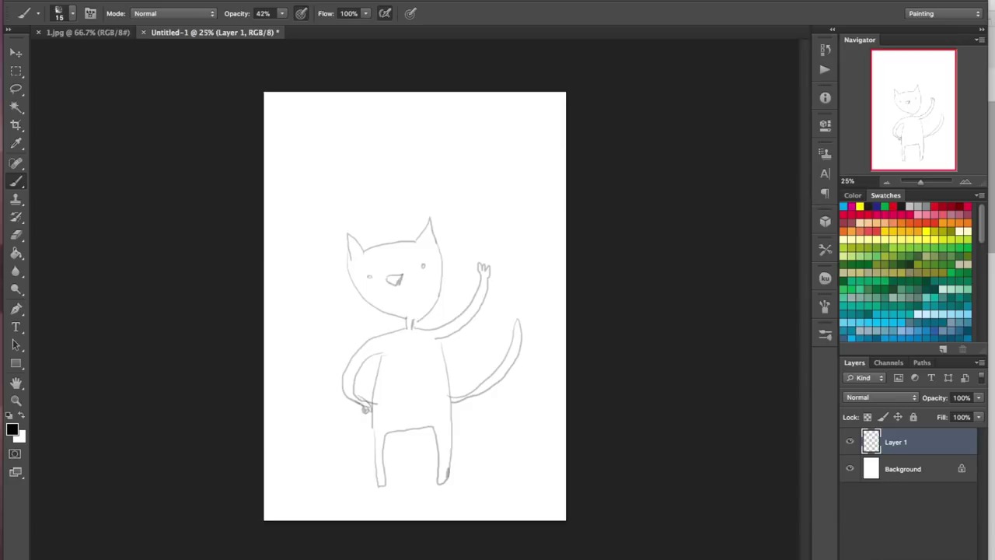
Step: Add the oval belly, toes and smile, and draw the horizon line on both sides
mouse_move(402, 348)
left_mouse_down()
mouse_move(430, 412)
mouse_move(420, 344)
left_mouse_up()
left_click_drag(440, 470, 446, 488)
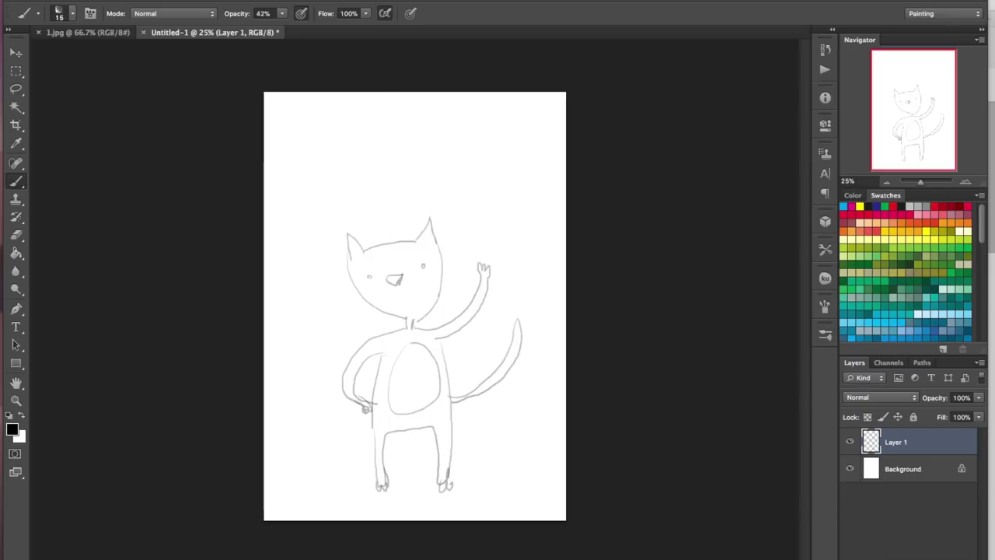
left_click_drag(406, 300, 420, 293)
left_click_drag(265, 384, 350, 360)
left_click_drag(445, 347, 565, 342)
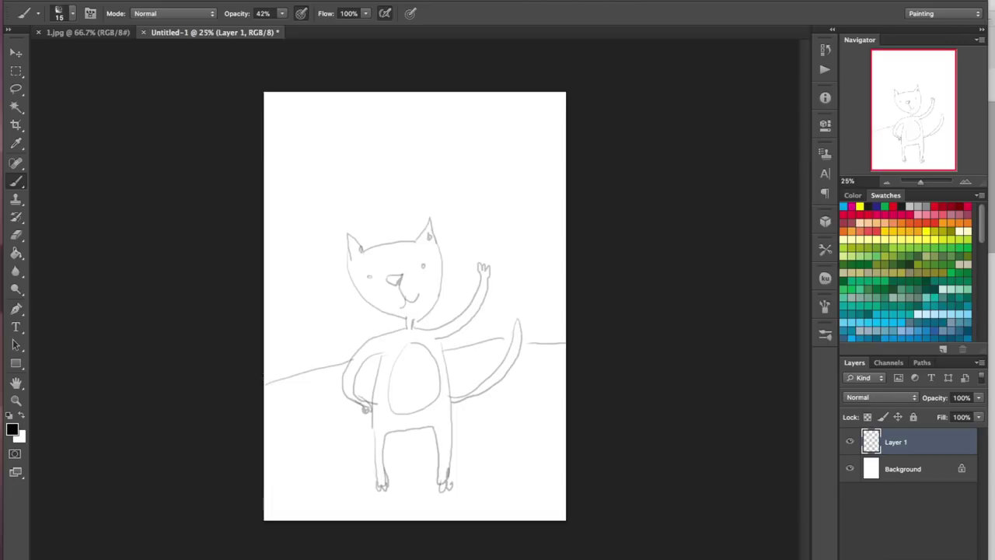
Step: Extend the ground line and sketch branching tree trunks left, above and right of the cat
left_click_drag(267, 317, 335, 327)
mouse_move(318, 198)
left_mouse_down()
mouse_move(314, 320)
mouse_move(322, 316)
left_mouse_up()
mouse_move(302, 154)
left_mouse_down()
mouse_move(330, 213)
mouse_move(375, 120)
mouse_move(326, 107)
left_mouse_up()
left_click_drag(398, 175, 400, 230)
left_click_drag(406, 176, 407, 218)
left_click_drag(378, 134, 404, 185)
left_click_drag(411, 127, 414, 184)
mouse_move(459, 249)
left_mouse_down()
mouse_move(455, 314)
mouse_move(463, 306)
left_mouse_up()
left_click_drag(440, 185, 466, 249)
mouse_move(491, 185)
left_mouse_down()
mouse_move(471, 255)
mouse_move(531, 327)
left_mouse_up()
left_click_drag(520, 225, 535, 288)
mouse_move(537, 290)
left_mouse_down()
mouse_move(558, 225)
mouse_move(566, 259)
left_mouse_up()
left_click_drag(364, 297, 359, 327)
left_click_drag(344, 297, 358, 321)
Step: Sketch leafy plants at the bottom right and lower left
mouse_move(557, 501)
left_mouse_down()
mouse_move(549, 422)
mouse_move(525, 417)
mouse_move(495, 446)
left_mouse_up()
left_click_drag(543, 515, 482, 479)
mouse_move(268, 482)
left_mouse_down()
mouse_move(298, 415)
mouse_move(308, 424)
left_mouse_up()
mouse_move(287, 428)
left_mouse_down()
mouse_move(288, 409)
mouse_move(285, 449)
mouse_move(293, 451)
left_mouse_up()
left_click_drag(270, 462, 264, 447)
mouse_move(289, 519)
left_mouse_down()
mouse_move(310, 468)
mouse_move(319, 482)
mouse_move(282, 491)
left_mouse_up()
left_click_drag(288, 519, 309, 502)
Step: Add grass tufts on the left hill and on the right
left_click_drag(527, 388, 529, 377)
left_click_drag(538, 386, 539, 375)
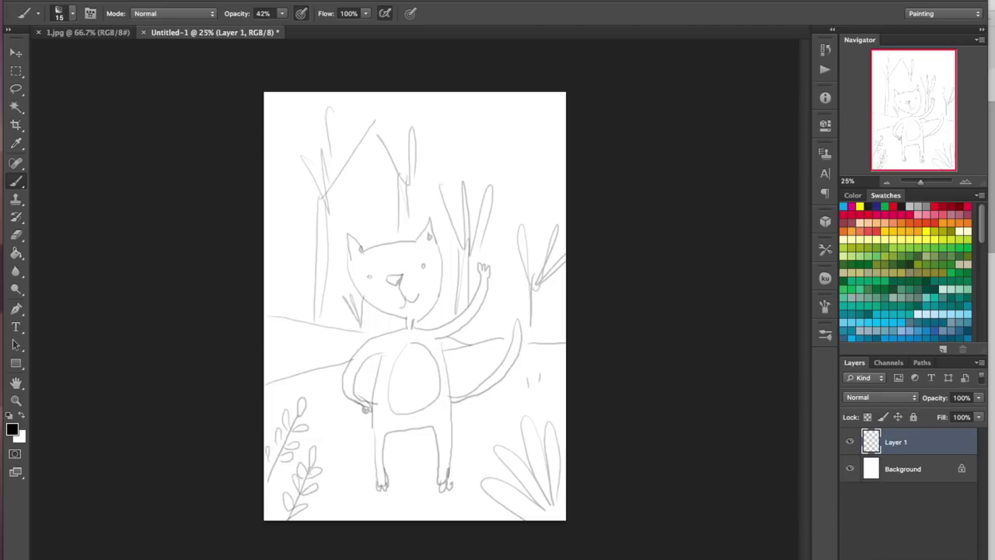
left_click_drag(290, 370, 292, 347)
mouse_move(299, 367)
left_mouse_down()
mouse_move(300, 342)
mouse_move(309, 341)
left_mouse_up()
left_click_drag(317, 367, 326, 348)
left_click_drag(281, 372, 285, 361)
mouse_move(543, 342)
left_mouse_down()
mouse_move(545, 319)
mouse_move(556, 315)
left_mouse_up()
mouse_move(553, 342)
left_mouse_down()
mouse_move(566, 325)
mouse_move(501, 340)
left_mouse_up()
Step: Draw a rayed sun at top right and a round-crowned tree with trunk at upper left
left_click_drag(513, 117, 472, 138)
mouse_move(510, 140)
left_mouse_down()
mouse_move(505, 151)
mouse_move(517, 161)
left_mouse_up()
left_click_drag(528, 137, 531, 154)
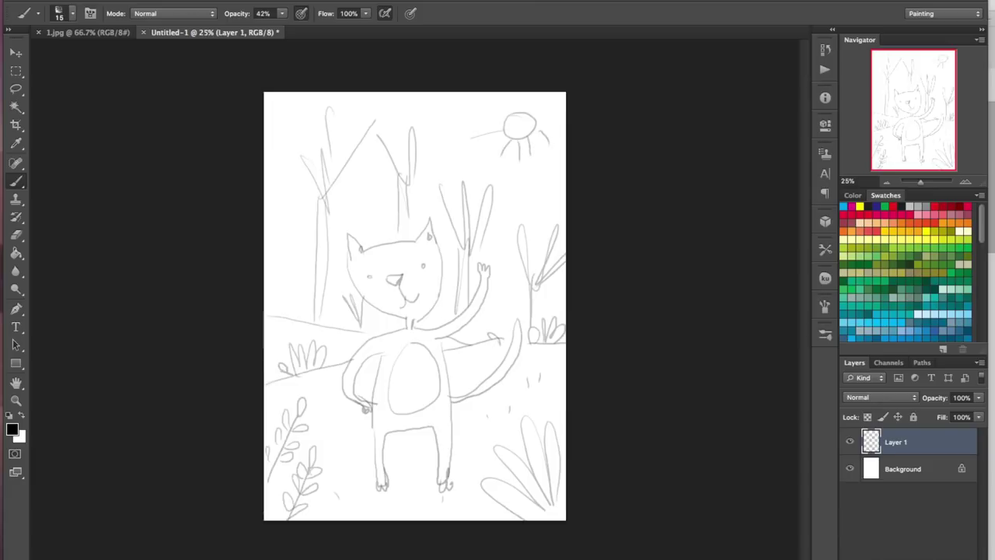
mouse_move(300, 159)
left_mouse_down()
mouse_move(289, 190)
mouse_move(307, 183)
left_mouse_up()
mouse_move(342, 122)
left_mouse_down()
mouse_move(361, 148)
mouse_move(285, 172)
mouse_move(309, 222)
left_mouse_up()
left_click_drag(318, 163, 318, 184)
left_click_drag(342, 131, 373, 208)
mouse_move(377, 228)
left_mouse_down()
mouse_move(386, 174)
mouse_move(389, 210)
left_mouse_up()
left_click_drag(291, 183, 289, 296)
left_click_drag(280, 197, 296, 221)
Step: Sketch a tall leafy plant below the sun
left_click_drag(529, 171, 507, 302)
left_click_drag(512, 154, 524, 193)
left_click_drag(535, 163, 524, 203)
mouse_move(499, 295)
left_mouse_down()
mouse_move(497, 332)
mouse_move(510, 340)
left_mouse_up()
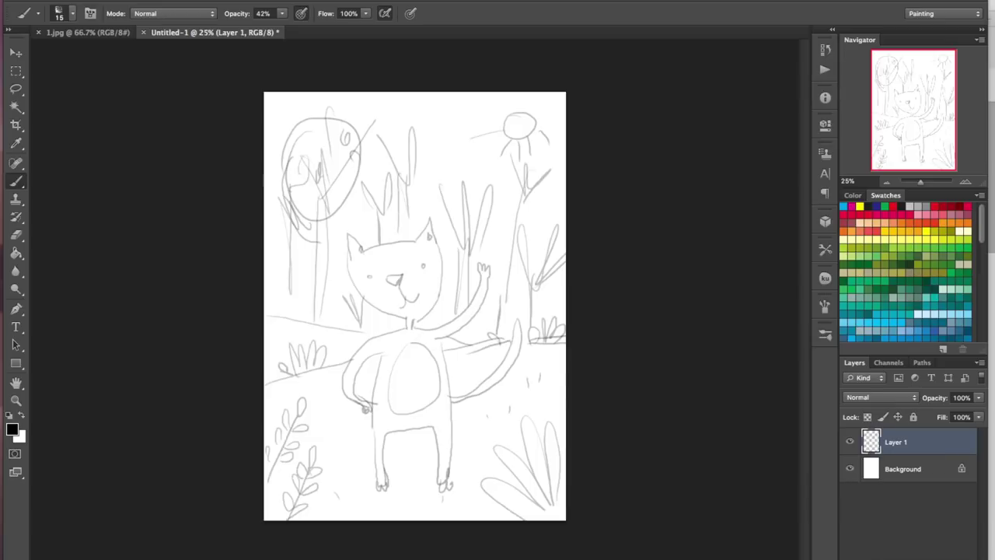
Step: Extend the ground line, retrace belly and tail, add a small bird, and lower Layer 1 opacity
left_click_drag(283, 311, 367, 334)
left_click_drag(398, 355, 393, 415)
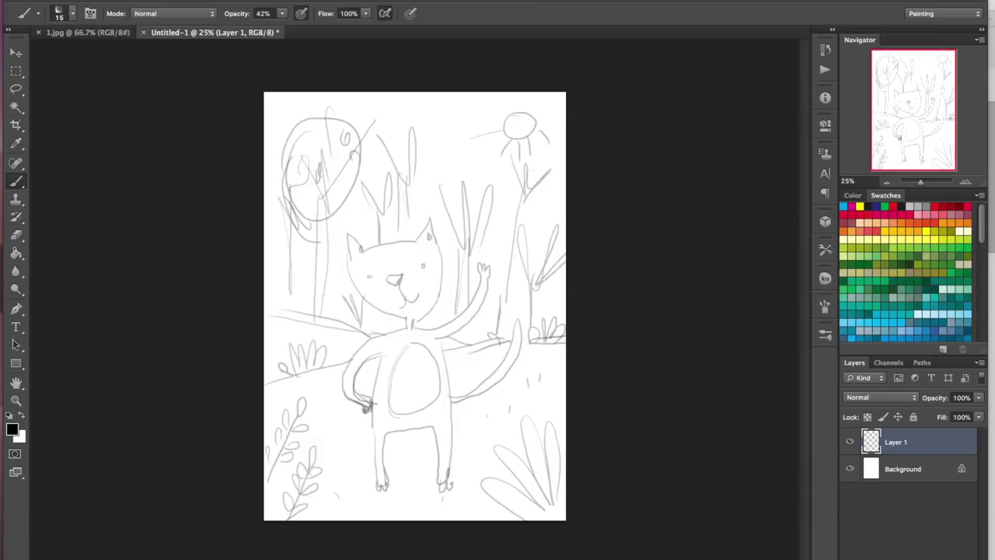
mouse_move(478, 390)
left_mouse_down()
mouse_move(522, 286)
mouse_move(474, 396)
left_mouse_up()
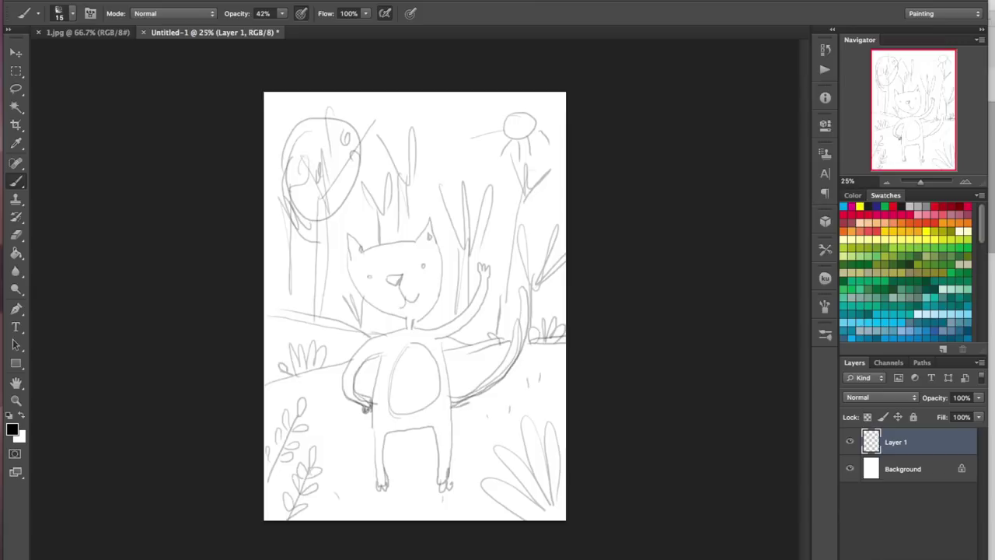
left_click_drag(348, 463, 351, 466)
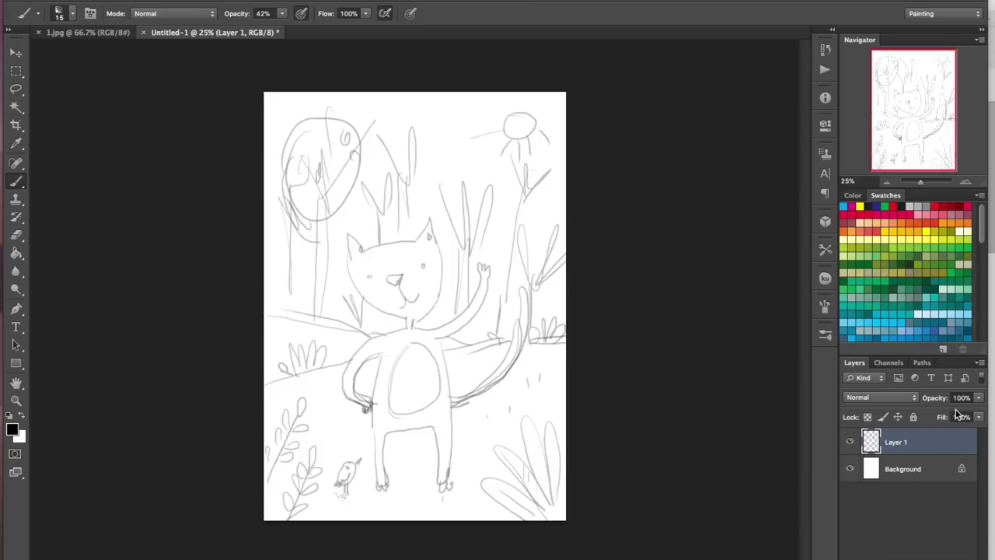
left_click(978, 397)
Step: Fade the sketch layer to 20% opacity and add an empty Layer 2 above Background
left_click_drag(977, 410, 933, 413)
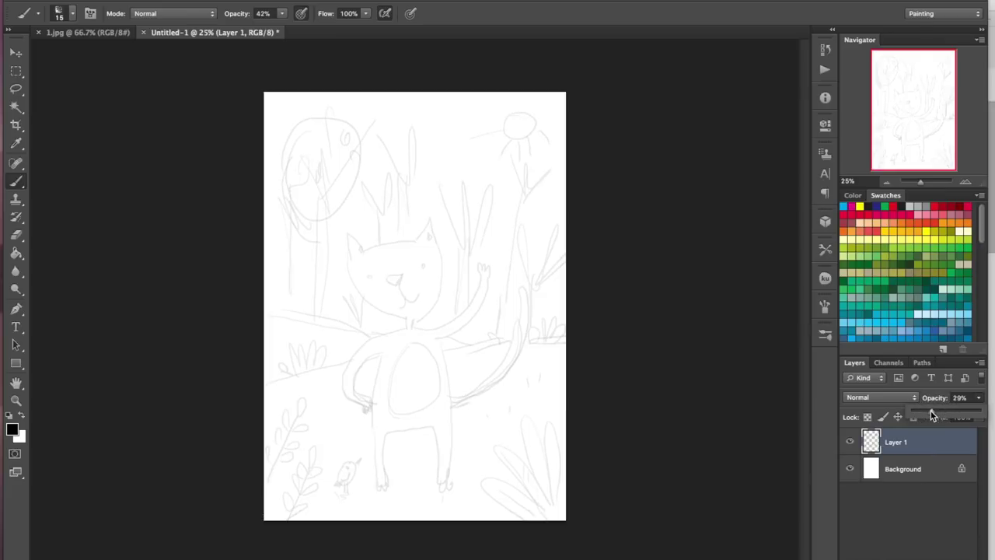
left_click_drag(932, 413, 927, 410)
left_click(900, 472)
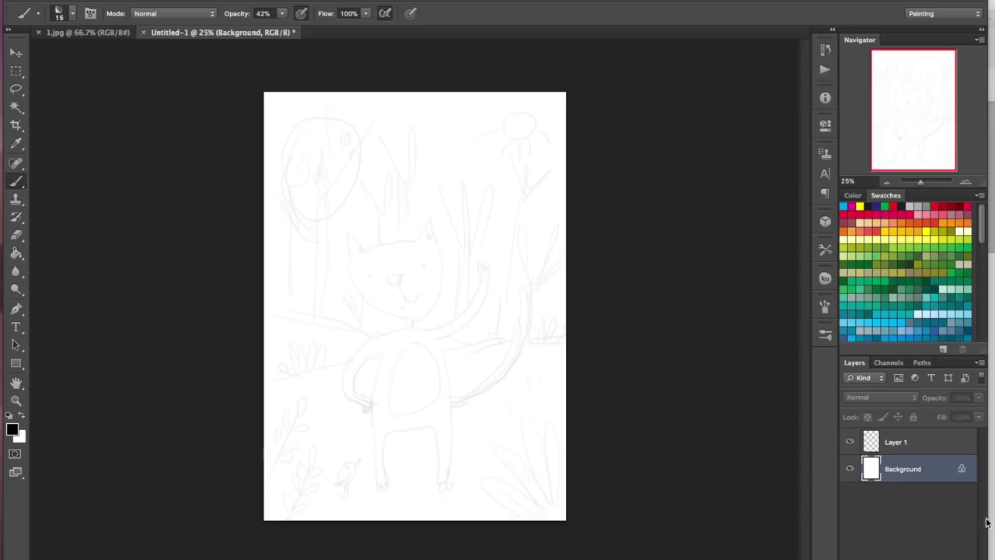
left_click(945, 557)
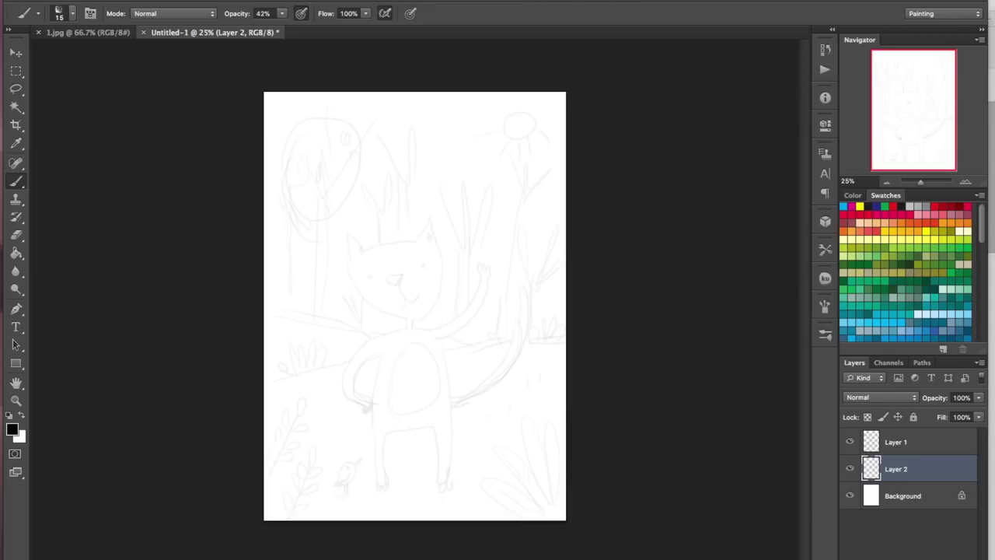
Step: Set a larger brush at 100% opacity in light green and paint the horizon line
left_click(283, 15)
left_click_drag(284, 27, 334, 28)
left_click(301, 19)
right_click(462, 298)
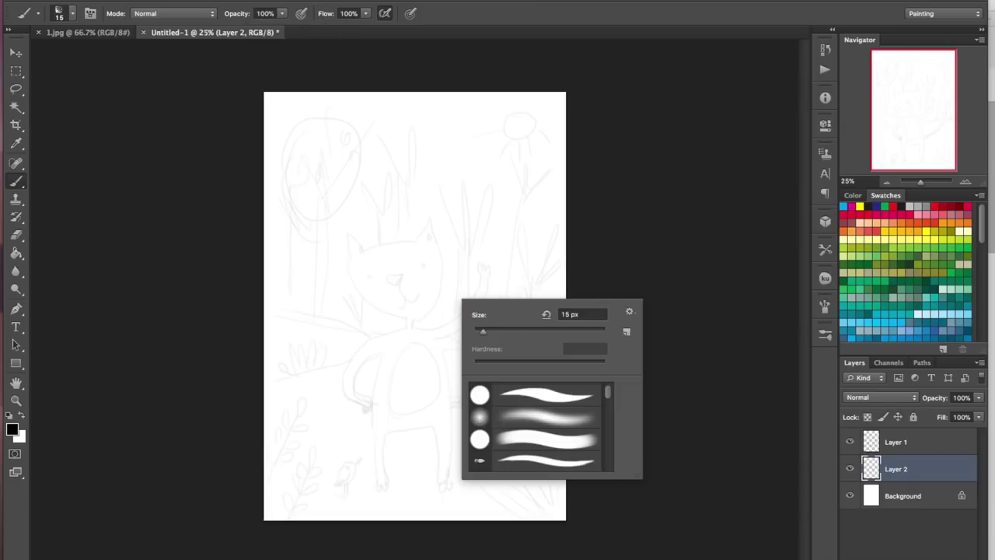
left_click_drag(484, 330, 521, 333)
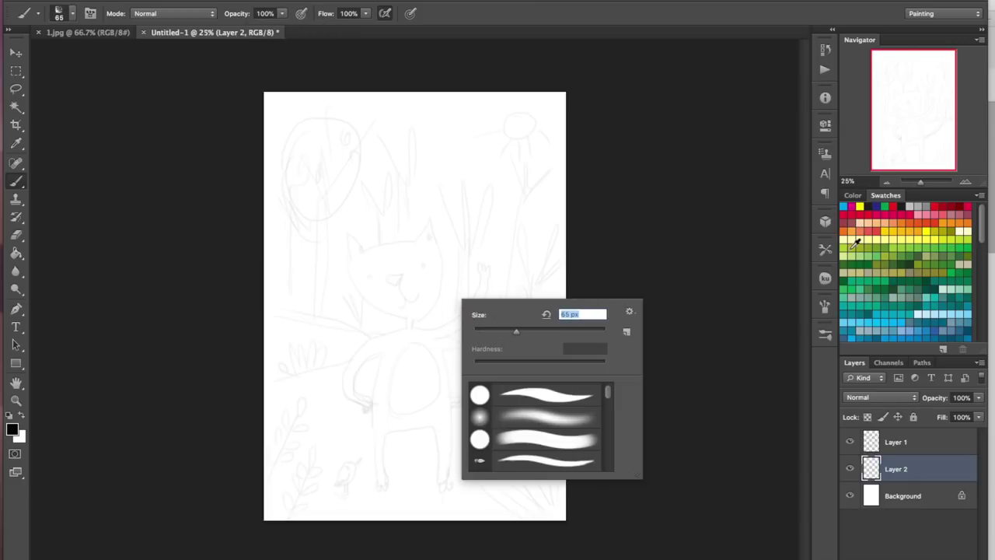
left_click(849, 244)
mouse_move(496, 380)
left_mouse_down()
mouse_move(521, 378)
mouse_move(503, 402)
left_mouse_up()
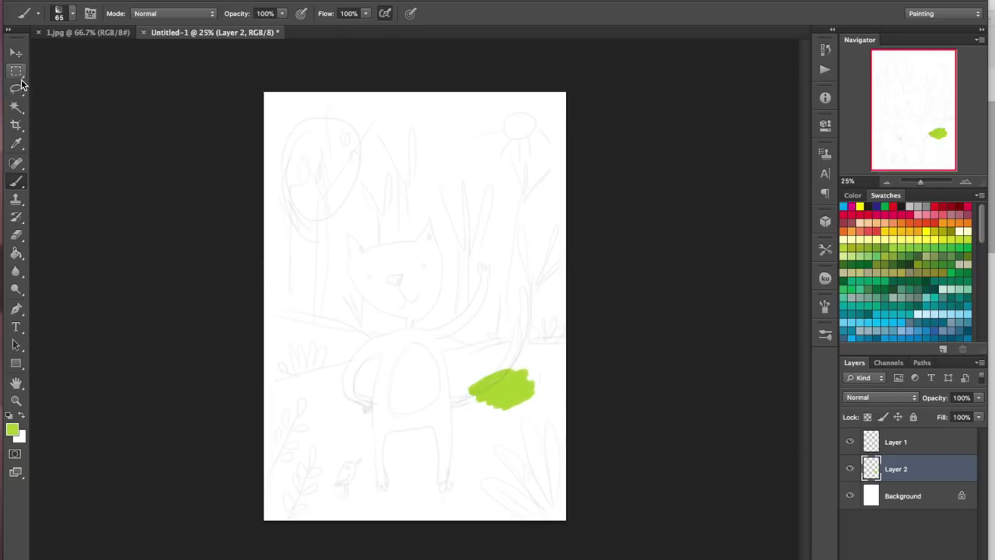
mouse_move(263, 391)
left_mouse_down()
mouse_move(438, 356)
mouse_move(582, 347)
mouse_move(471, 342)
mouse_move(307, 376)
mouse_move(262, 400)
left_mouse_up()
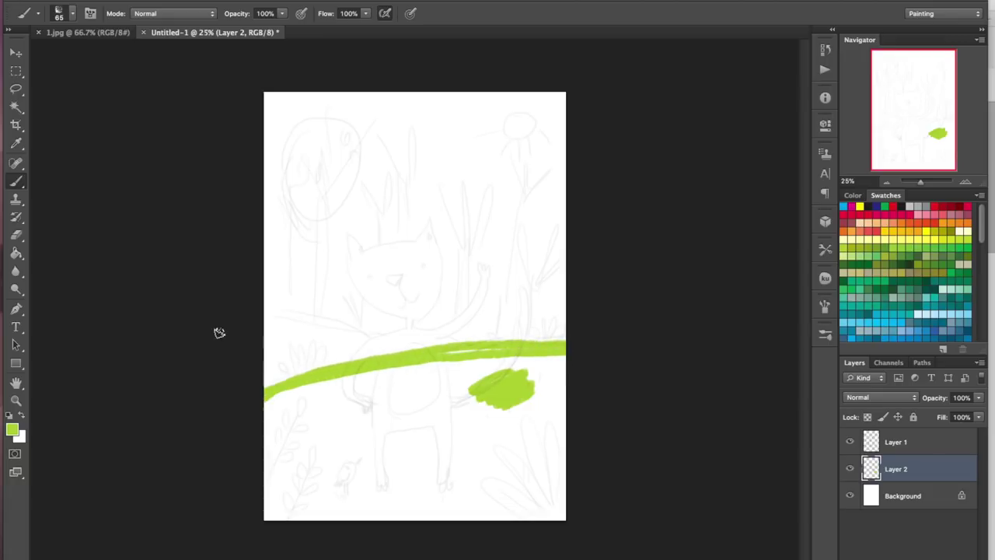
Step: Fill the ground below the horizon with green and touch up white gaps
left_click(15, 255)
left_click(400, 438)
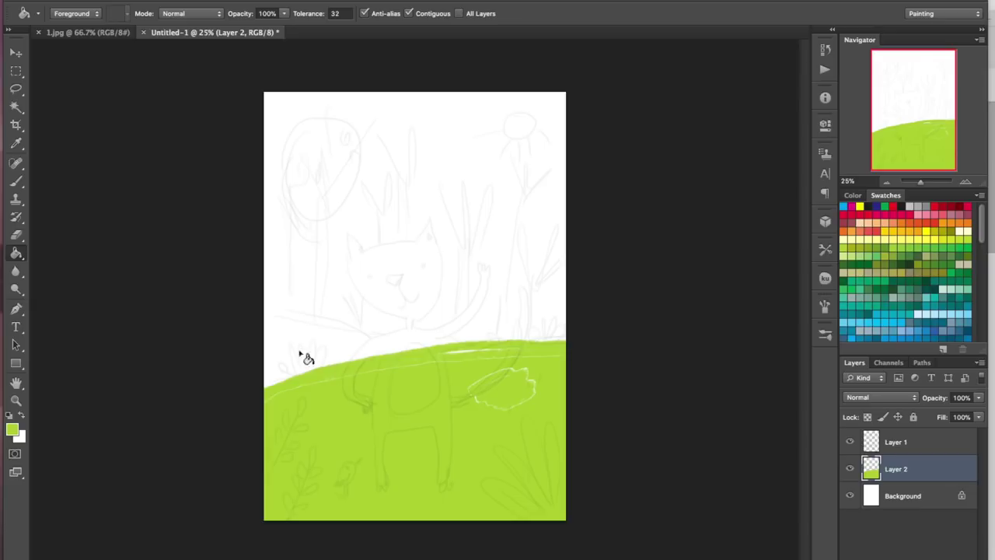
left_click(17, 184)
mouse_move(497, 360)
left_mouse_down()
mouse_move(529, 350)
mouse_move(458, 381)
mouse_move(487, 399)
mouse_move(524, 390)
left_mouse_up()
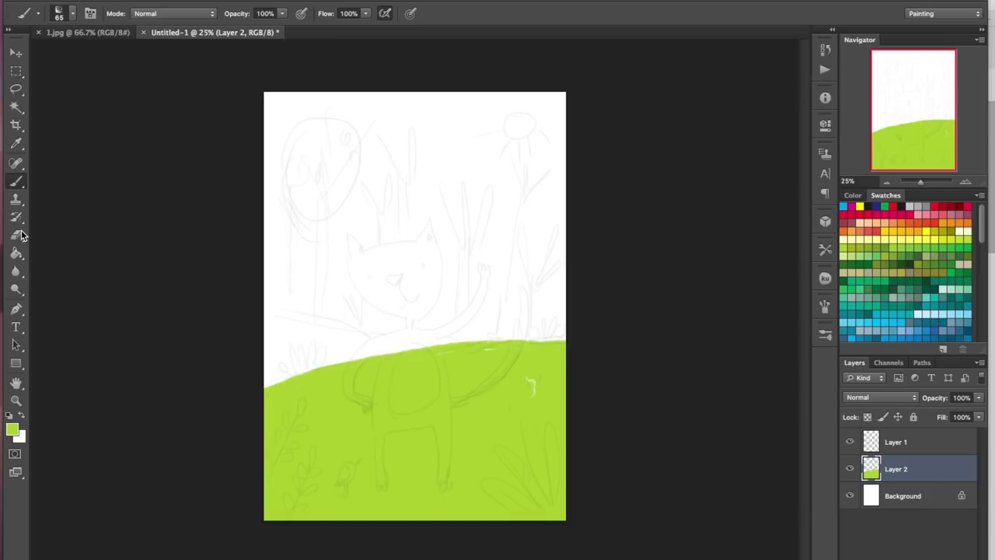
Step: Outline and fill a lighter green hill behind the meadow on the left
left_click(13, 431)
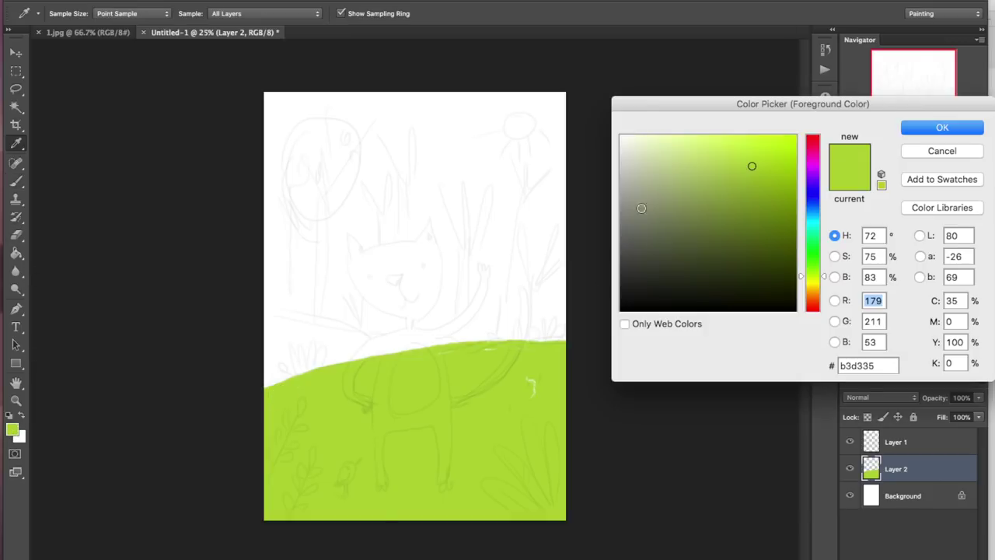
left_click_drag(751, 166, 727, 146)
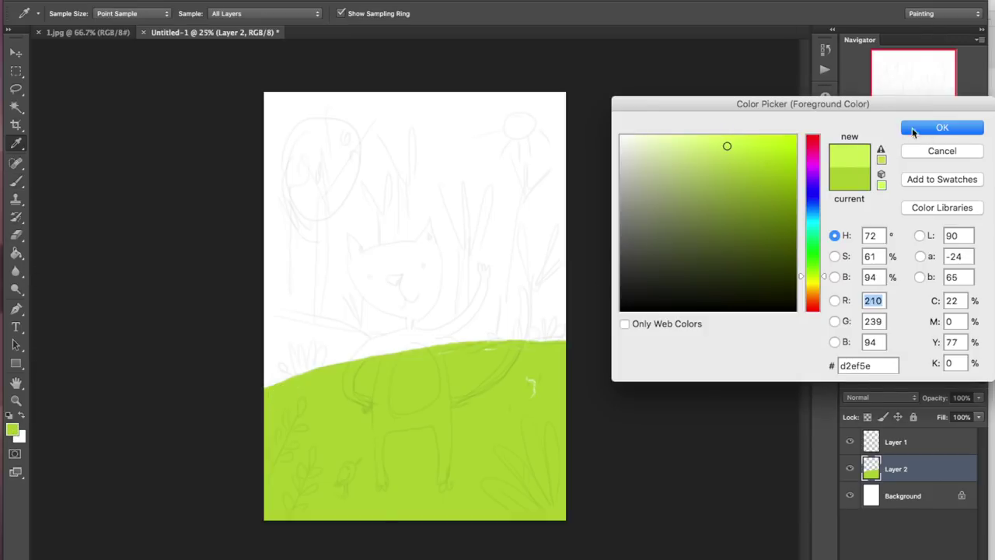
left_click(913, 129)
left_click_drag(404, 349, 262, 304)
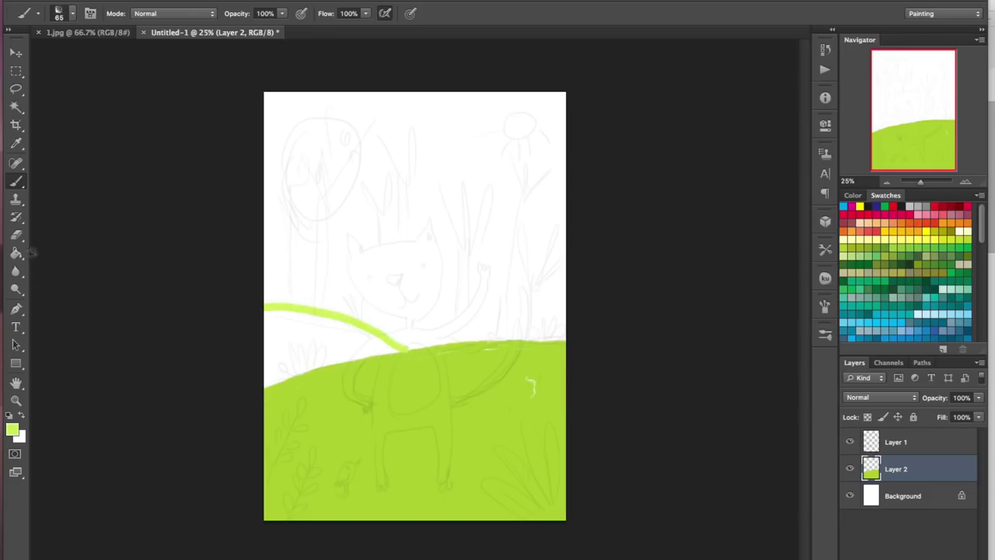
left_click(17, 252)
left_click(311, 339)
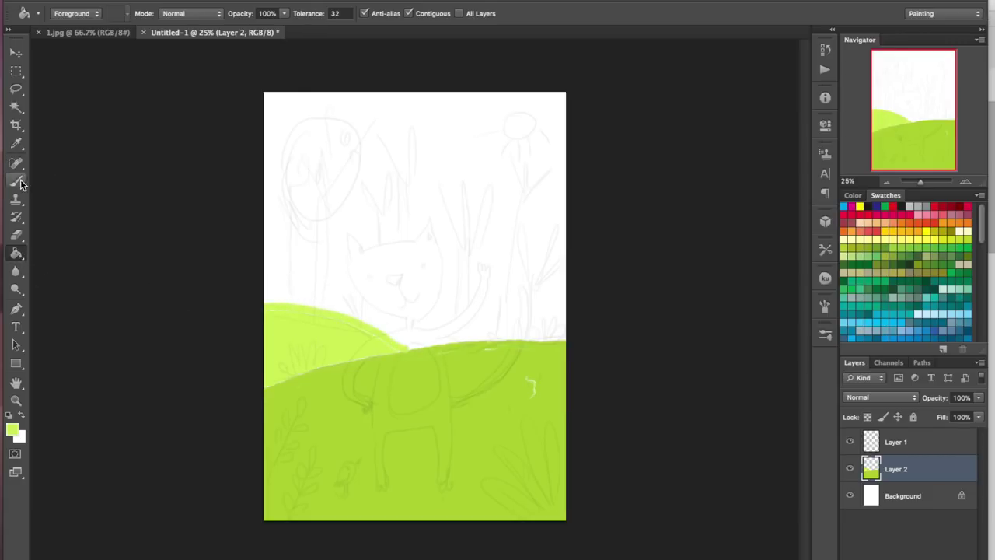
left_click(19, 182)
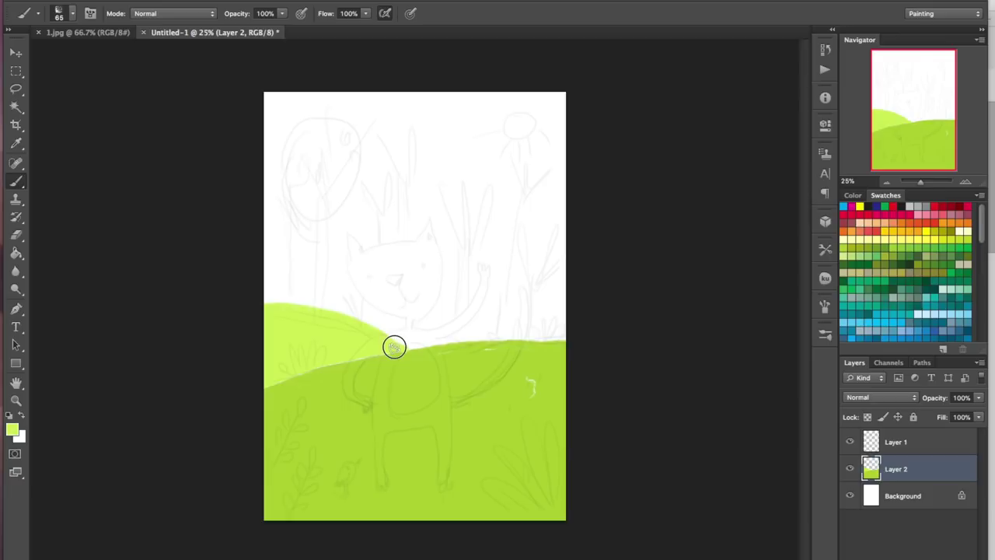
Step: Fill the sky, then refill it with a pale cyan chosen in the Color Picker
left_click(18, 255)
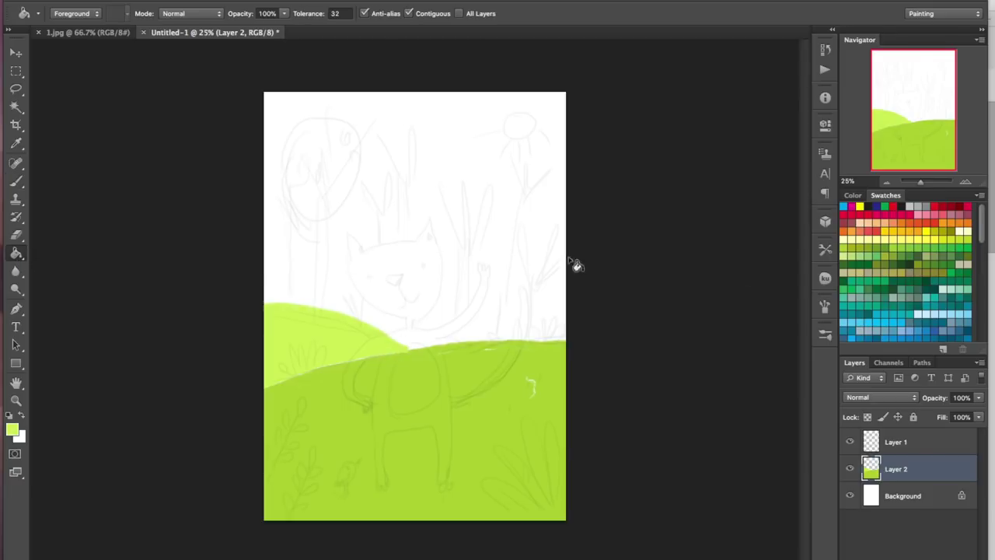
left_click(854, 292)
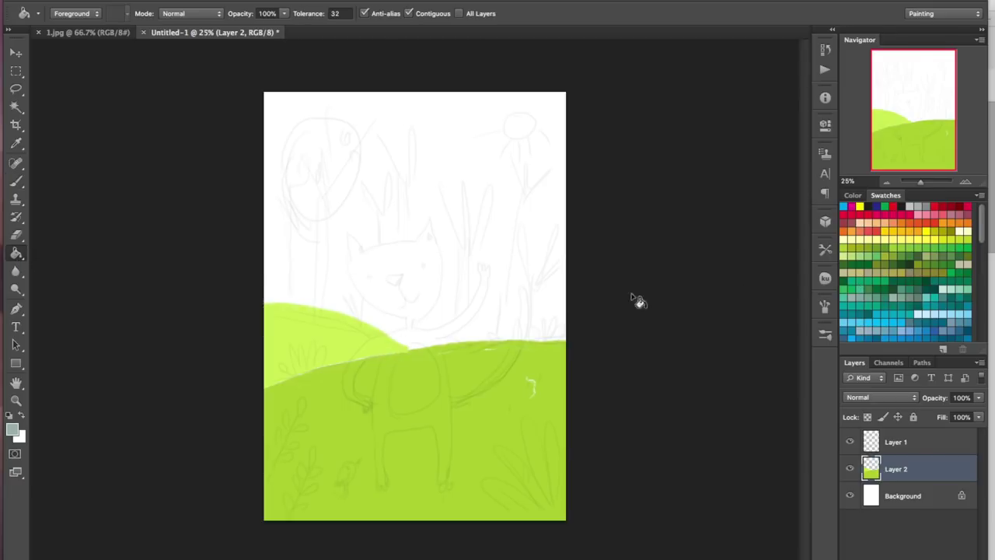
left_click(466, 278)
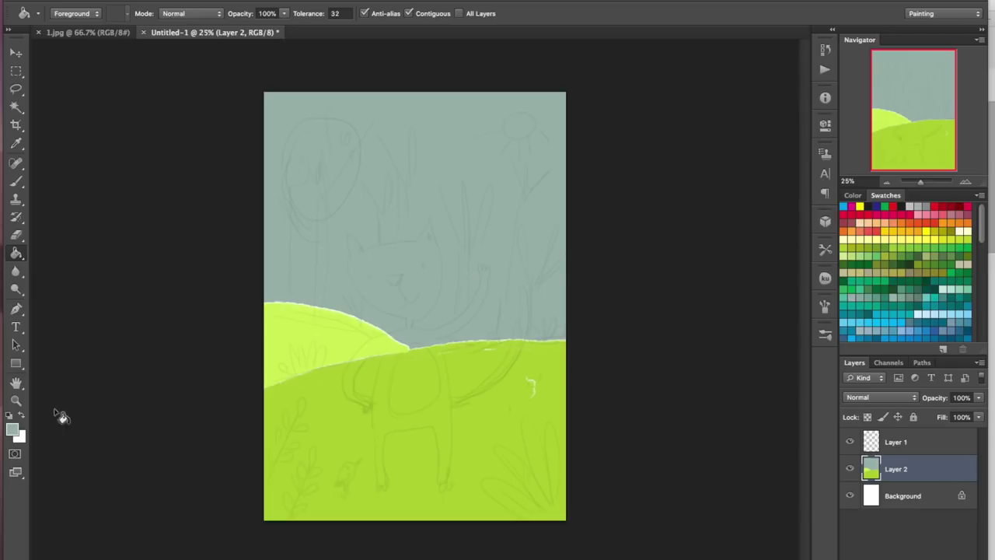
left_click(12, 429)
left_click_drag(645, 184, 633, 154)
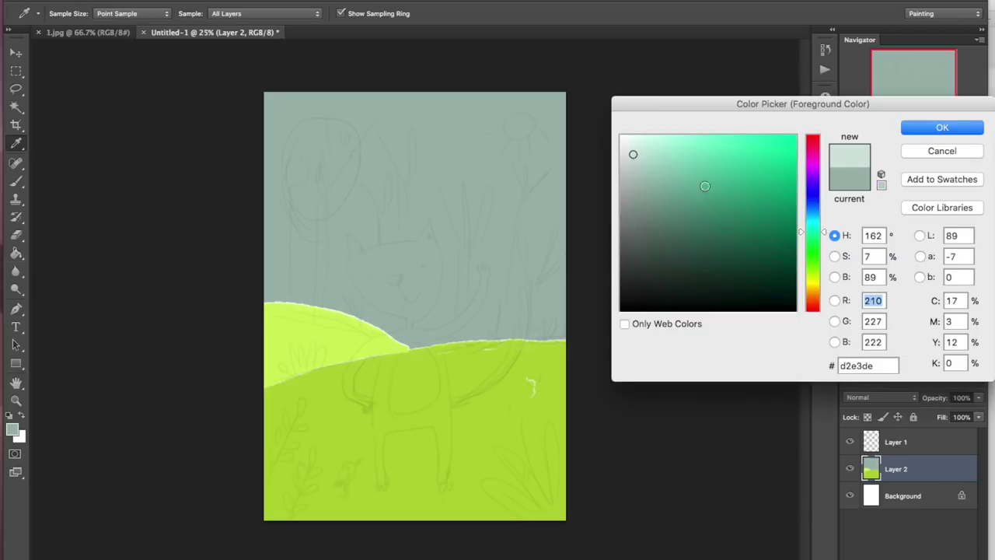
left_click_drag(829, 227, 824, 225)
left_click_drag(642, 151, 647, 151)
left_click(935, 130)
key("g")
left_click(470, 220)
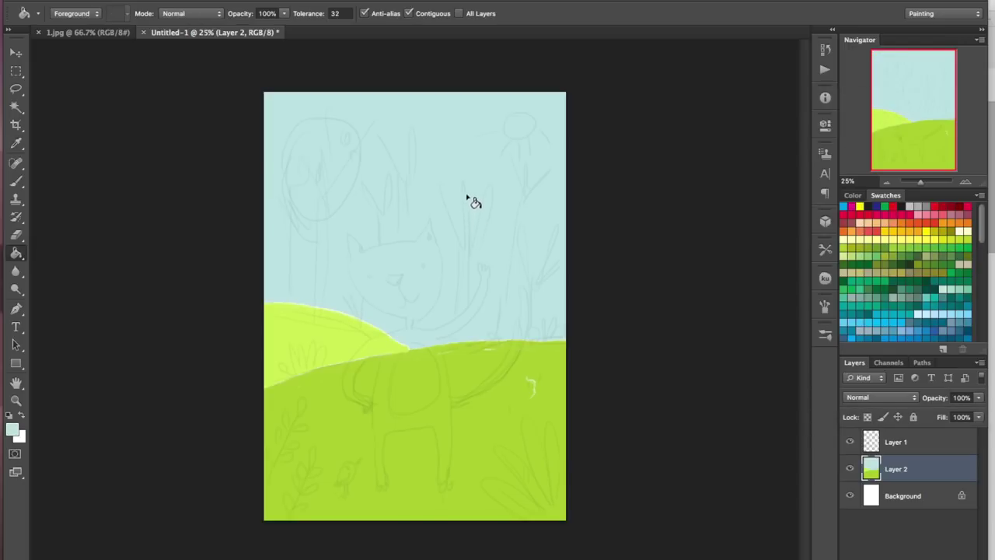
Step: Sample the grass green with the brush and add an empty Layer 3
left_click(16, 181)
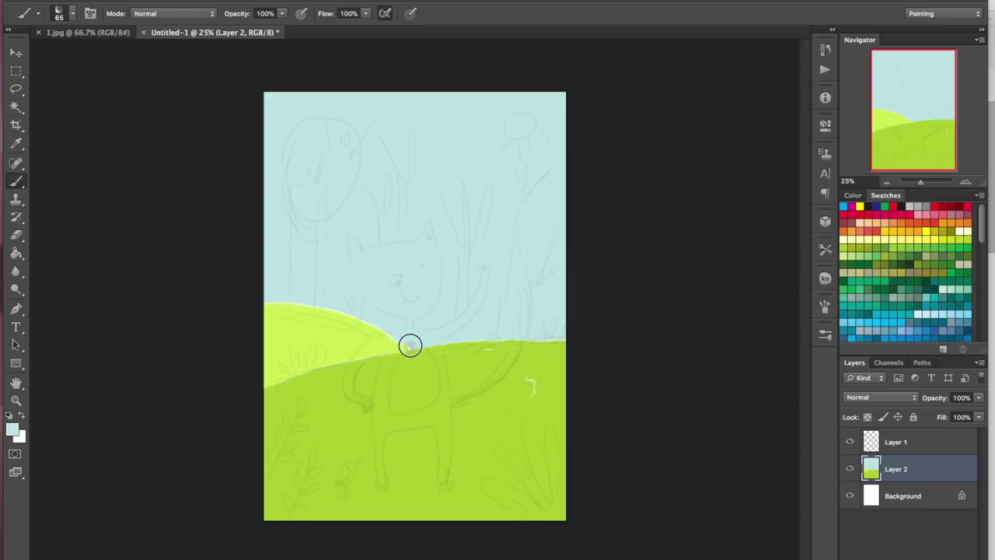
left_click(283, 381, "alt")
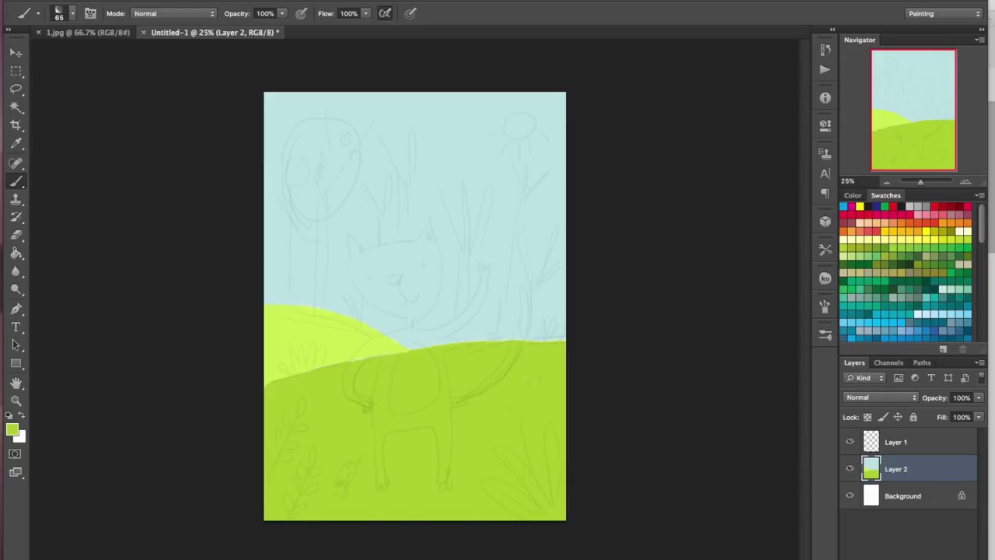
key("ctrl+shift+alt+n")
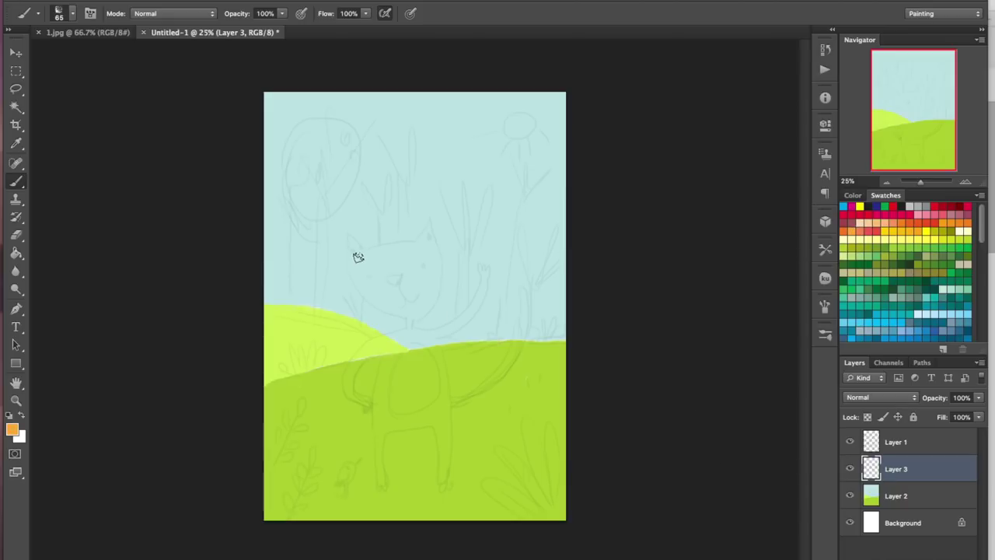
Step: Paint the cat's head, ear, cheek and body curve in orange
mouse_move(349, 259)
left_mouse_down()
mouse_move(433, 234)
mouse_move(435, 215)
mouse_move(437, 250)
left_mouse_up()
left_click_drag(345, 240, 375, 295)
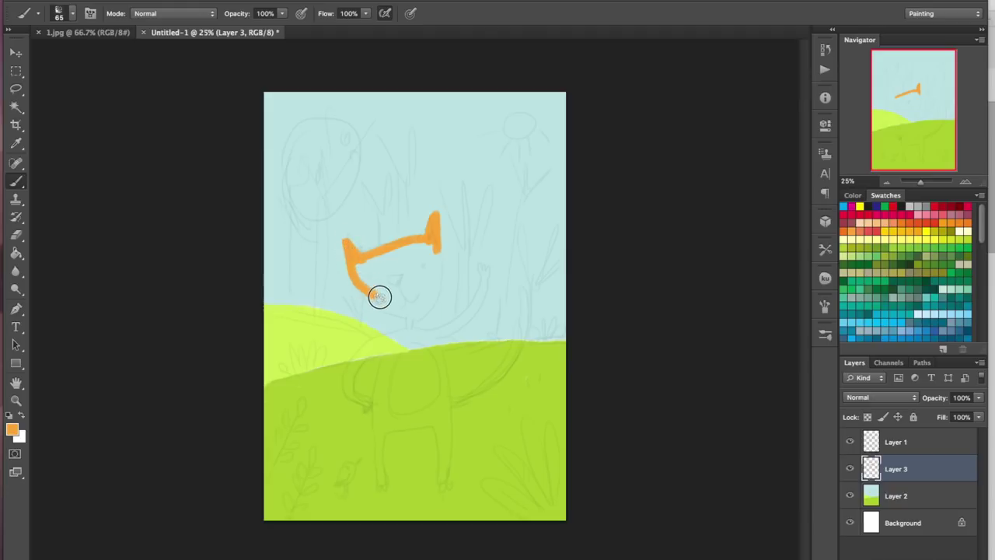
mouse_move(345, 238)
left_mouse_down()
mouse_move(369, 304)
mouse_move(433, 295)
mouse_move(440, 224)
mouse_move(440, 251)
mouse_move(405, 332)
mouse_move(381, 337)
mouse_move(349, 389)
mouse_move(367, 404)
left_mouse_up()
mouse_move(358, 366)
left_mouse_down()
mouse_move(370, 402)
mouse_move(357, 360)
mouse_move(367, 349)
mouse_move(480, 295)
mouse_move(490, 260)
mouse_move(489, 275)
left_mouse_up()
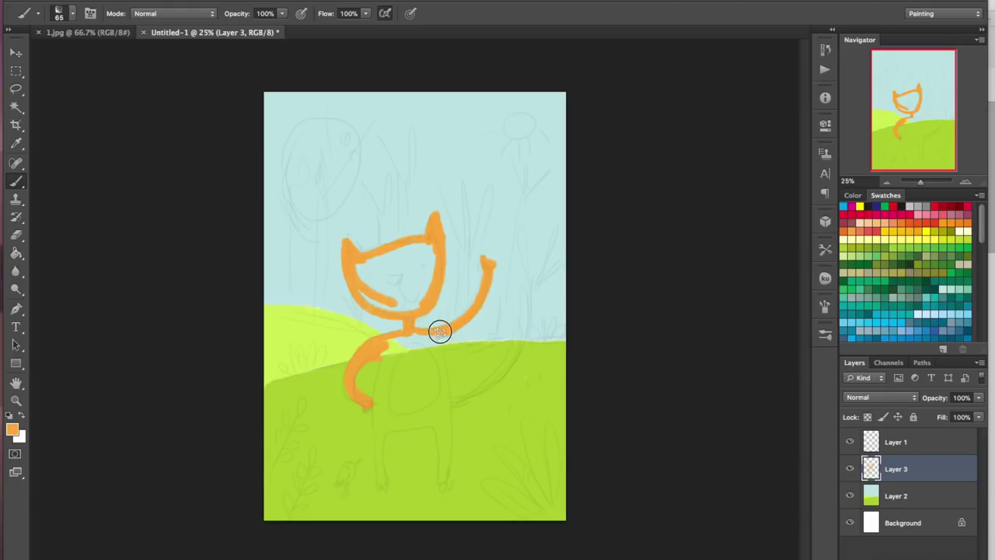
Step: Paint the legs, arm on the hip, body fill and raised tail, then pick a lighter orange
left_click_drag(438, 339, 442, 480)
mouse_move(440, 423)
left_mouse_down()
mouse_move(415, 422)
mouse_move(384, 454)
mouse_move(379, 486)
left_mouse_up()
left_click_drag(385, 336, 389, 389)
left_click_drag(462, 402, 525, 297)
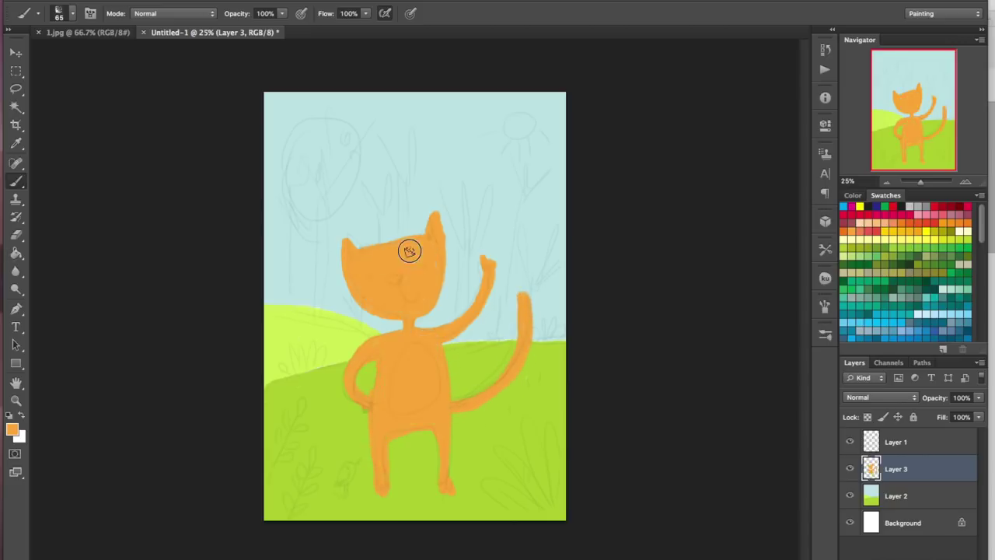
left_click(12, 429)
left_click_drag(697, 162, 710, 136)
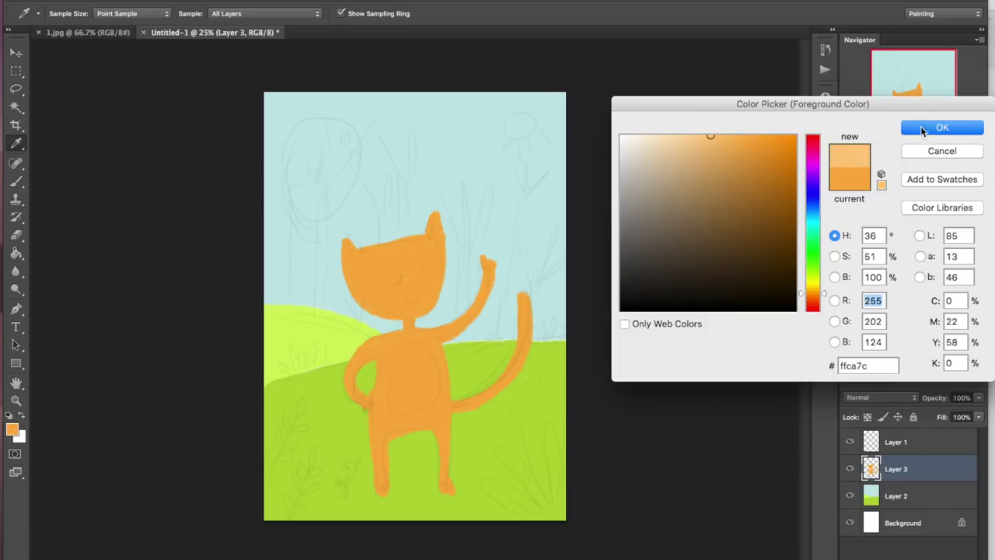
Step: Paint a pale orange belly on the cat
left_click(922, 129)
key("b")
mouse_move(396, 360)
left_mouse_down()
mouse_move(438, 400)
mouse_move(427, 361)
mouse_move(411, 395)
left_mouse_up()
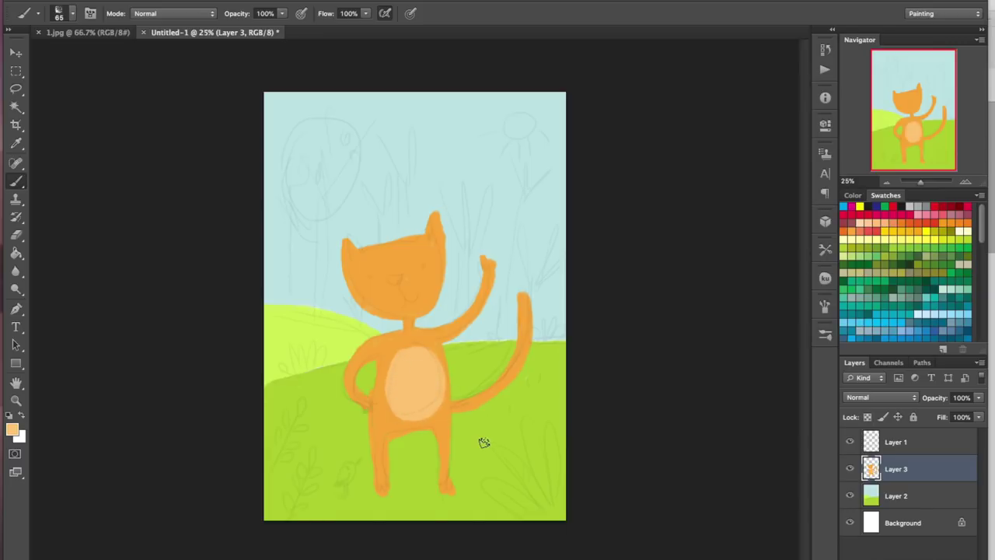
Step: Paint a dark green grass clump at the lower right and a leafy plant at the lower left
left_click(552, 400, "alt")
left_click(12, 429)
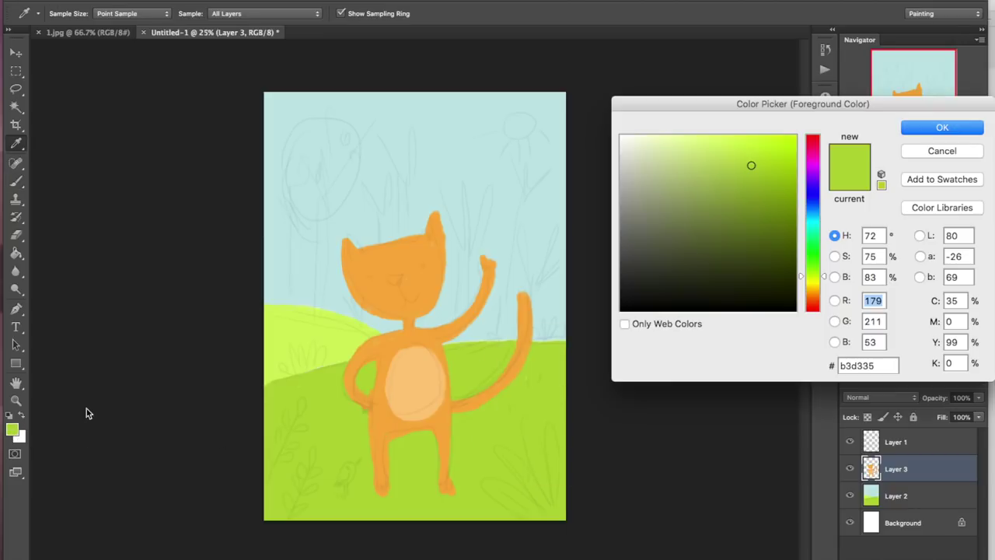
mouse_move(741, 194)
left_mouse_down()
mouse_move(765, 202)
mouse_move(771, 224)
mouse_move(775, 212)
left_mouse_up()
left_click(934, 126)
mouse_move(548, 413)
left_mouse_down()
mouse_move(555, 500)
mouse_move(555, 478)
left_mouse_up()
left_click_drag(527, 427, 550, 513)
left_click_drag(530, 446, 553, 518)
left_click_drag(496, 446, 553, 519)
mouse_move(496, 445)
left_mouse_down()
mouse_move(508, 451)
mouse_move(528, 514)
left_mouse_up()
mouse_move(476, 482)
left_mouse_down()
mouse_move(536, 520)
mouse_move(561, 520)
left_mouse_up()
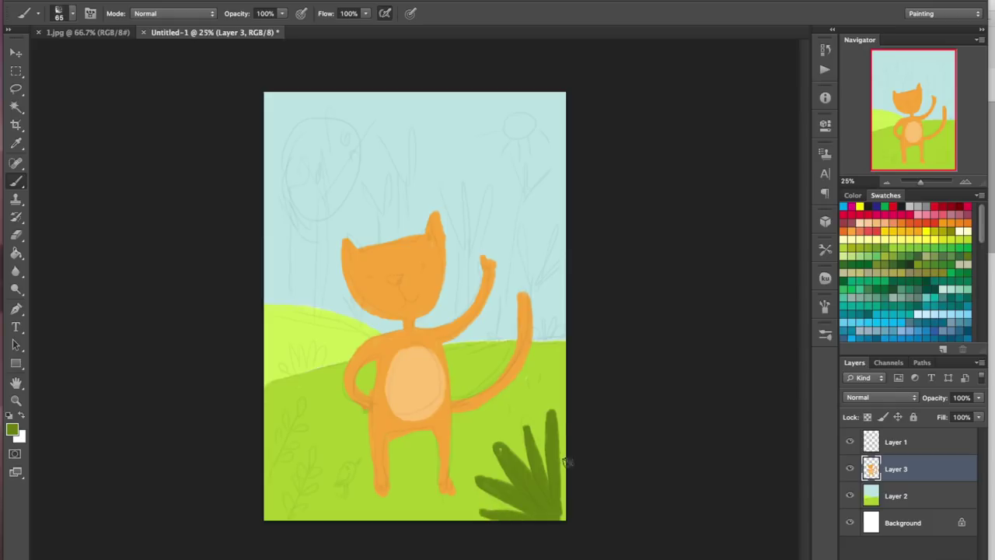
left_click_drag(270, 504, 298, 402)
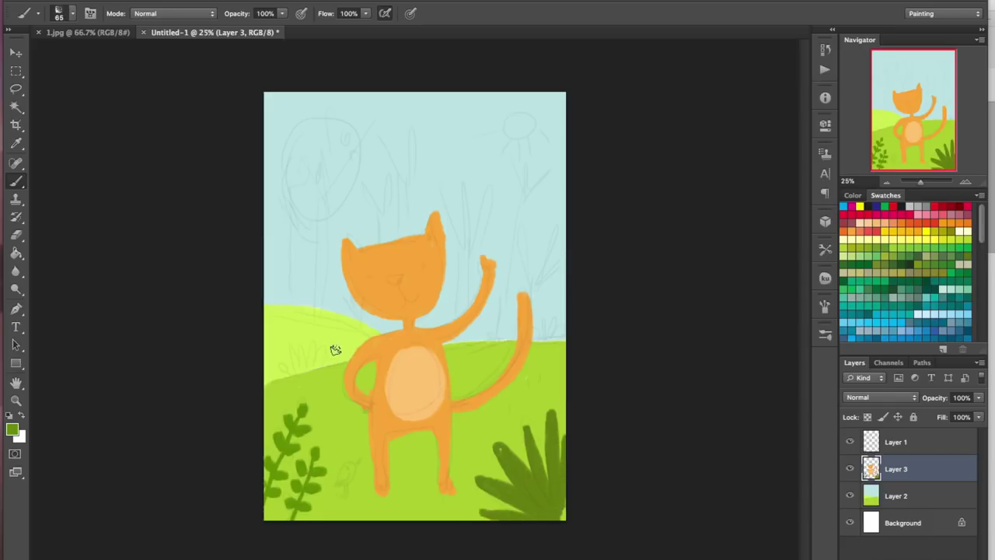
Step: Paint a light-green bush on the back hill and a small orange bird, then make Layer 2 active
left_click(13, 428)
left_click_drag(786, 200, 785, 179)
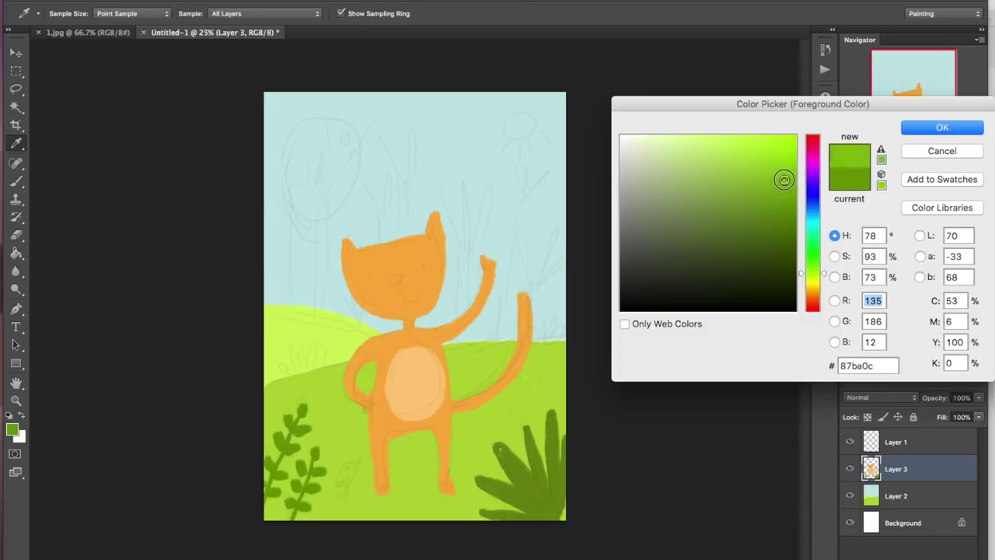
left_click(941, 129)
key("b")
mouse_move(322, 344)
left_mouse_down()
mouse_move(314, 360)
mouse_move(304, 344)
mouse_move(287, 360)
mouse_move(305, 365)
mouse_move(333, 351)
mouse_move(299, 359)
left_mouse_up()
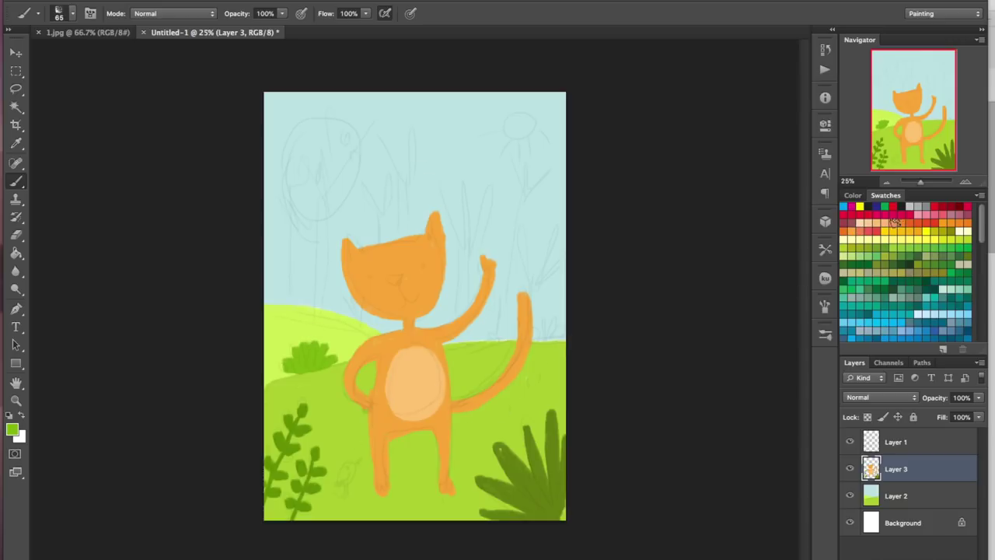
left_click_drag(345, 466, 339, 483)
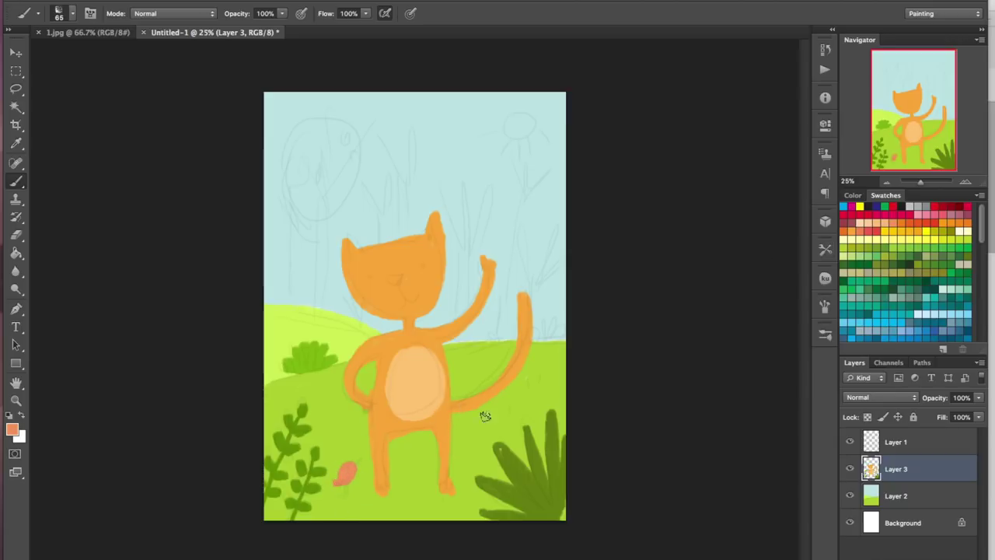
left_click(903, 500)
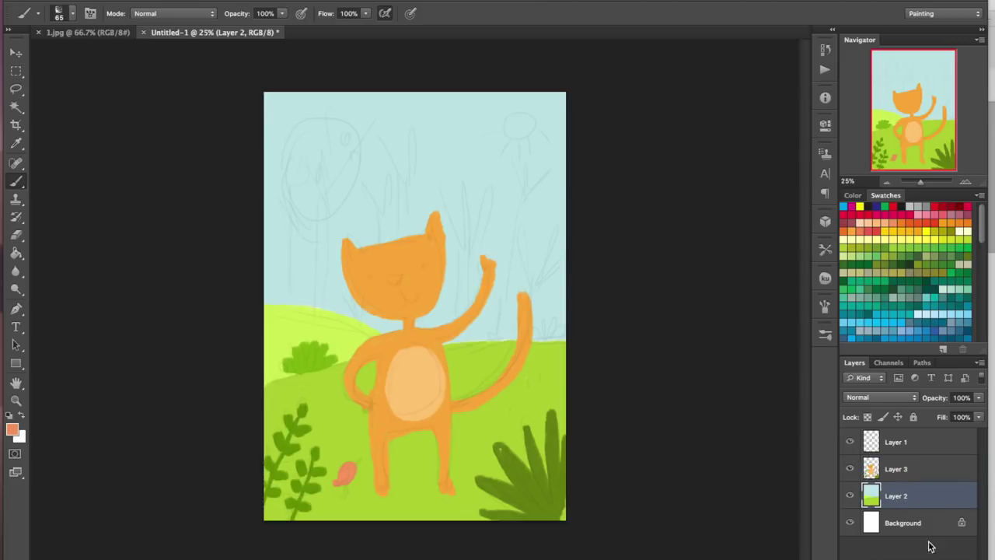
Step: On a new layer, paint a muted brown tree with forked branches above the cat's head
key("ctrl+shift+alt+n")
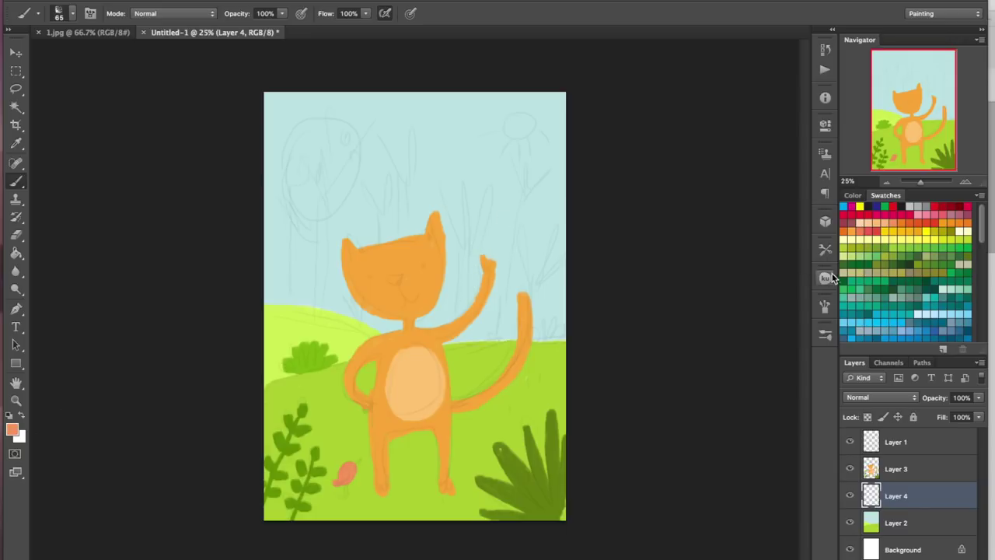
left_click(12, 429)
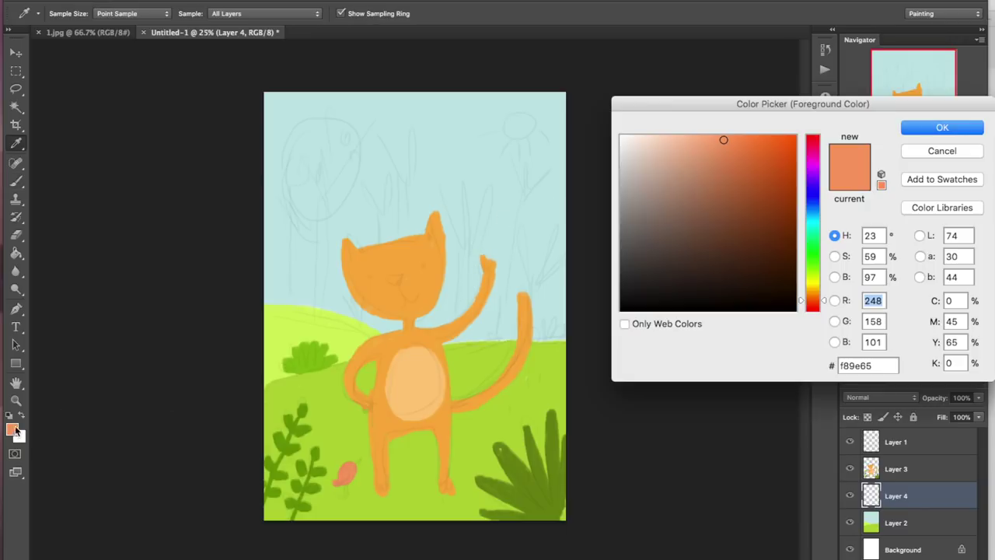
left_click_drag(746, 178, 683, 179)
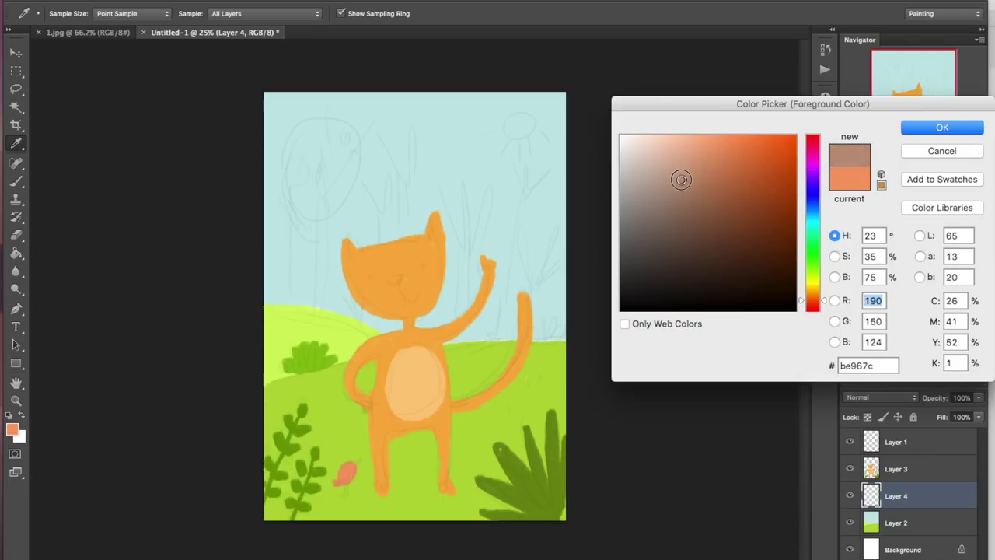
left_click(930, 129)
mouse_move(369, 186)
left_mouse_down()
mouse_move(349, 300)
mouse_move(371, 174)
mouse_move(356, 311)
mouse_move(358, 177)
mouse_move(329, 162)
mouse_move(368, 138)
left_mouse_up()
left_click_drag(343, 102, 356, 138)
mouse_move(382, 186)
left_mouse_down()
mouse_move(417, 98)
mouse_move(396, 168)
left_mouse_up()
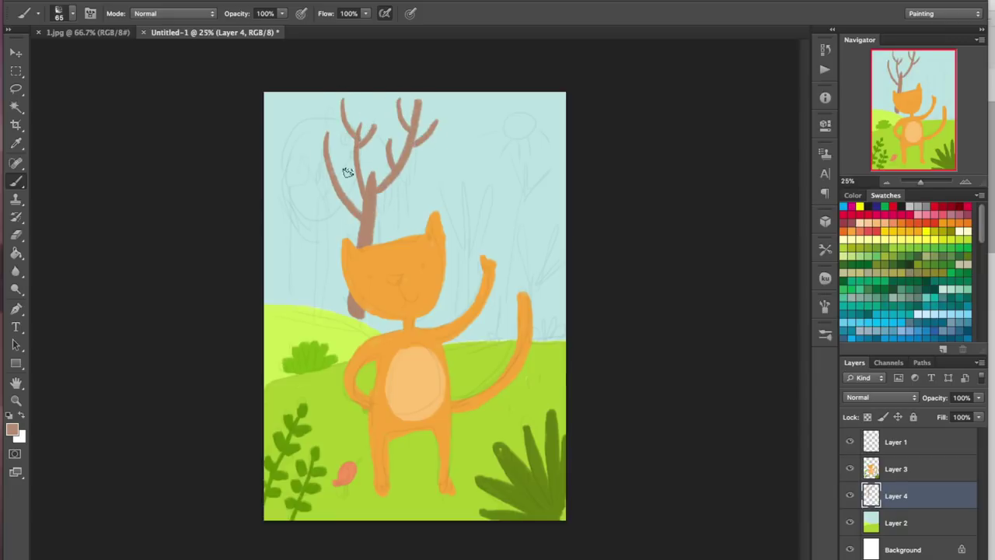
left_click_drag(314, 170, 352, 185)
left_click_drag(381, 219, 433, 180)
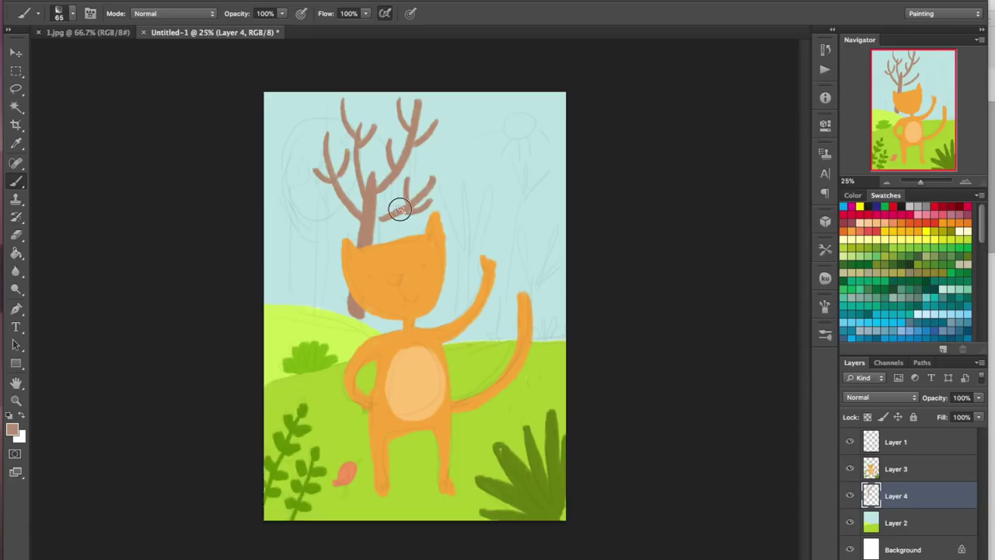
Step: Paint a second brown tree with branches right of the cat's arm
mouse_move(510, 206)
left_mouse_down()
mouse_move(509, 333)
mouse_move(521, 315)
left_mouse_up()
mouse_move(514, 266)
left_mouse_down()
mouse_move(517, 186)
mouse_move(515, 235)
left_mouse_up()
mouse_move(496, 164)
left_mouse_down()
mouse_move(506, 198)
mouse_move(544, 184)
left_mouse_up()
mouse_move(474, 187)
left_mouse_down()
mouse_move(511, 229)
mouse_move(562, 231)
mouse_move(469, 239)
left_mouse_up()
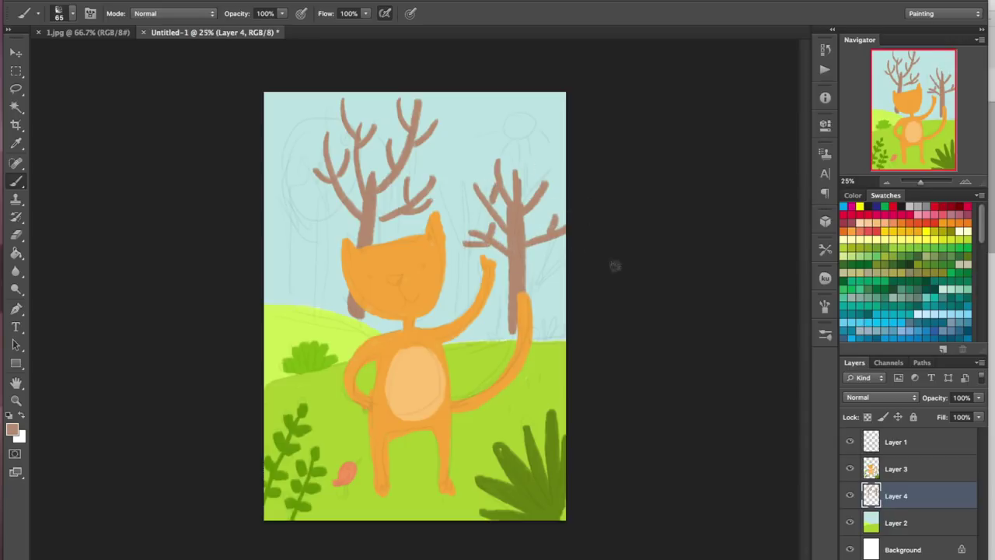
Step: Switch to a darker brown and outline a tree trunk on the left
left_click(13, 430)
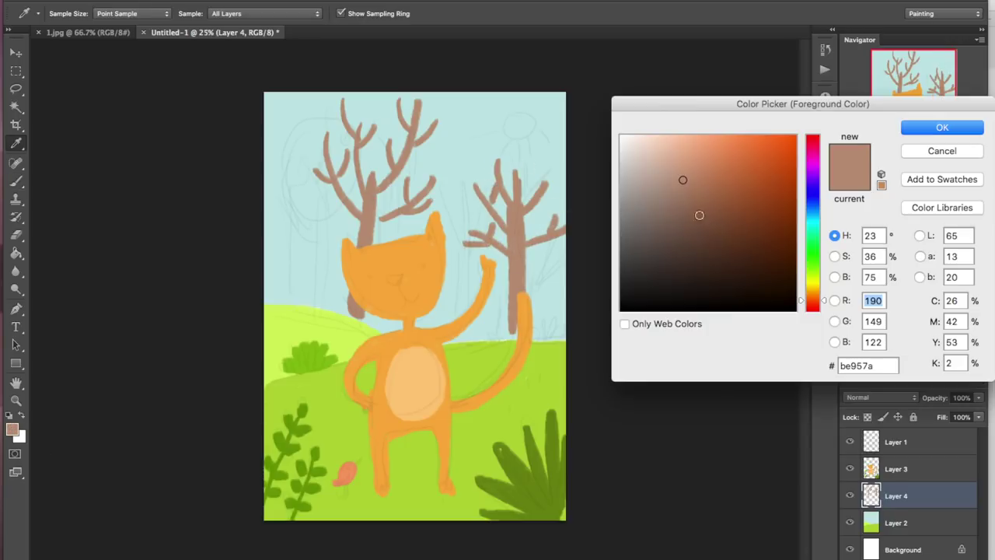
left_click_drag(713, 217, 701, 216)
left_click(942, 127)
left_click(316, 151)
left_click_drag(315, 172, 294, 307)
mouse_move(325, 139)
left_mouse_down()
mouse_move(314, 300)
mouse_move(320, 151)
mouse_move(300, 311)
left_mouse_up()
Step: Extend the dark brown trunk upward and split it into several branches
mouse_move(315, 196)
left_mouse_down()
mouse_move(325, 104)
mouse_move(319, 148)
left_mouse_up()
left_click_drag(297, 95, 315, 162)
left_click_drag(361, 95, 329, 160)
left_click_drag(326, 106, 313, 180)
left_click_drag(356, 138, 400, 93)
left_click_drag(327, 206, 398, 173)
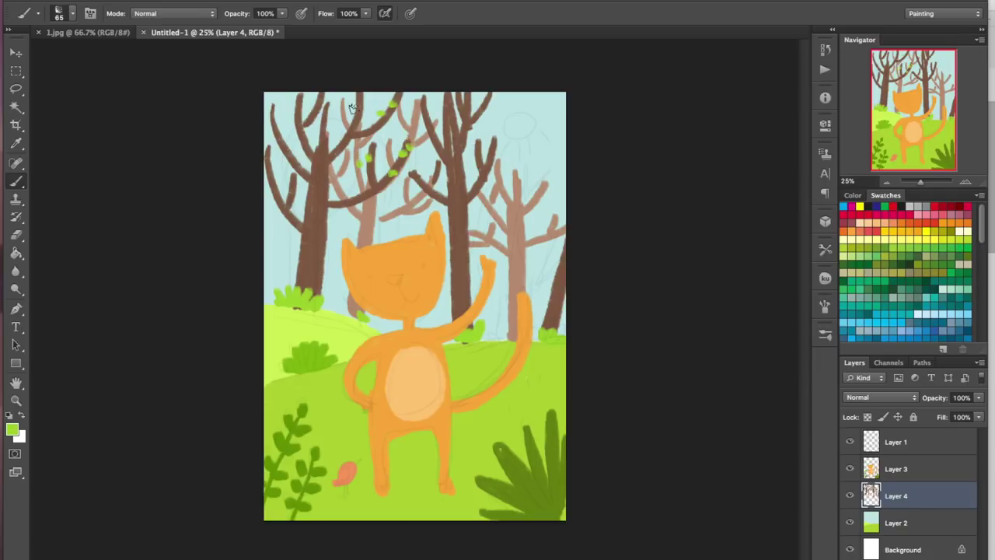
Step: Dab small green leaves along the branch tips of all the trees
left_click(299, 102)
left_click(290, 104)
left_click(484, 95)
left_click(477, 112)
left_click(475, 164)
left_click(490, 166)
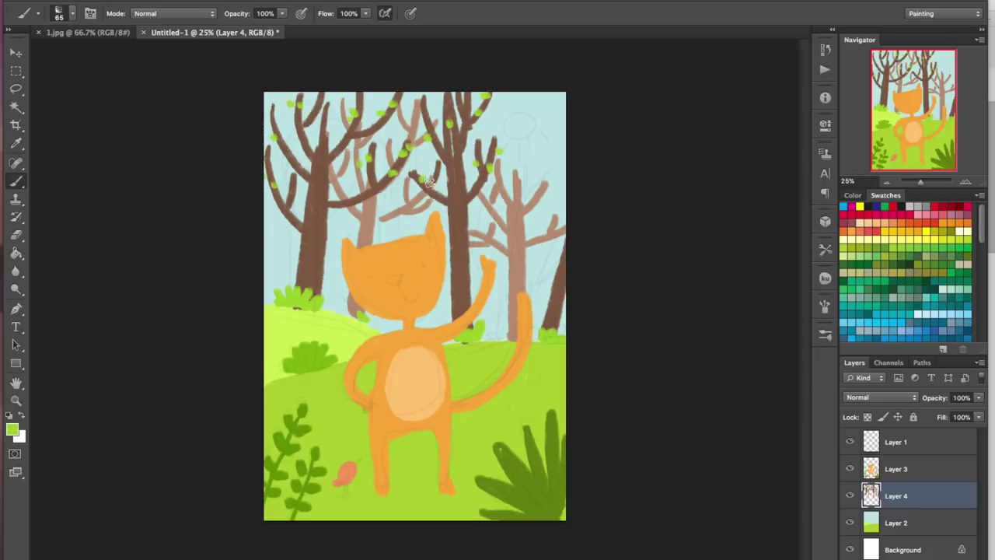
left_click(499, 210)
left_click(522, 191)
left_click(542, 185)
left_click(520, 220)
left_click(486, 227)
left_click(466, 233)
left_click(395, 211)
left_click(409, 202)
left_click(429, 186)
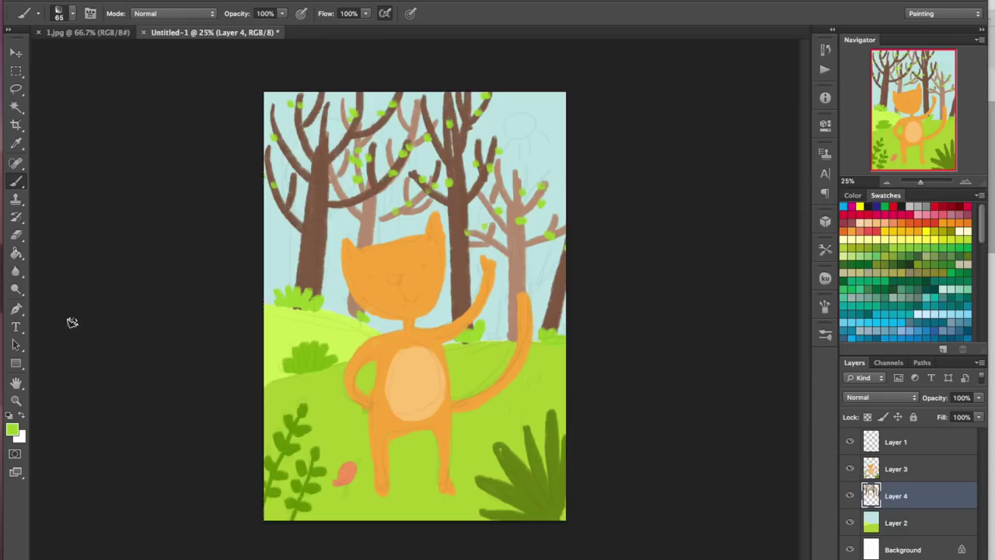
Step: Choose pale yellow from Swatches for the sun, make Layer 2 active and lower brush opacity to 58%
left_click(870, 233)
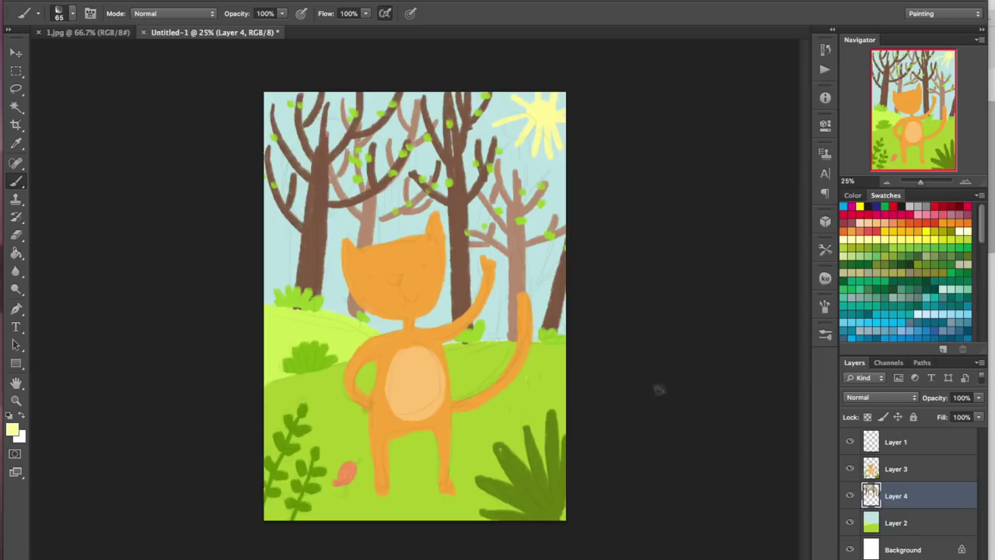
left_click(898, 524)
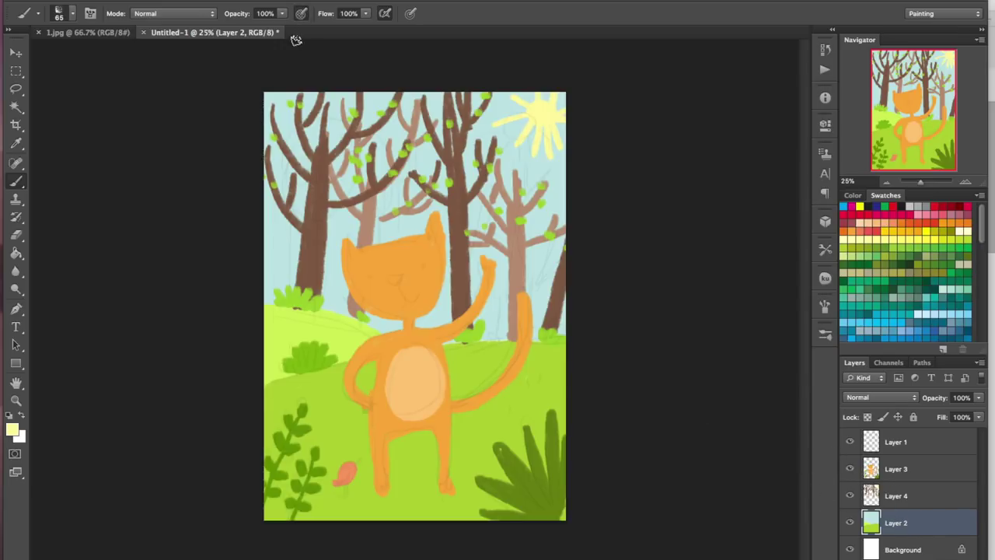
left_click(283, 14)
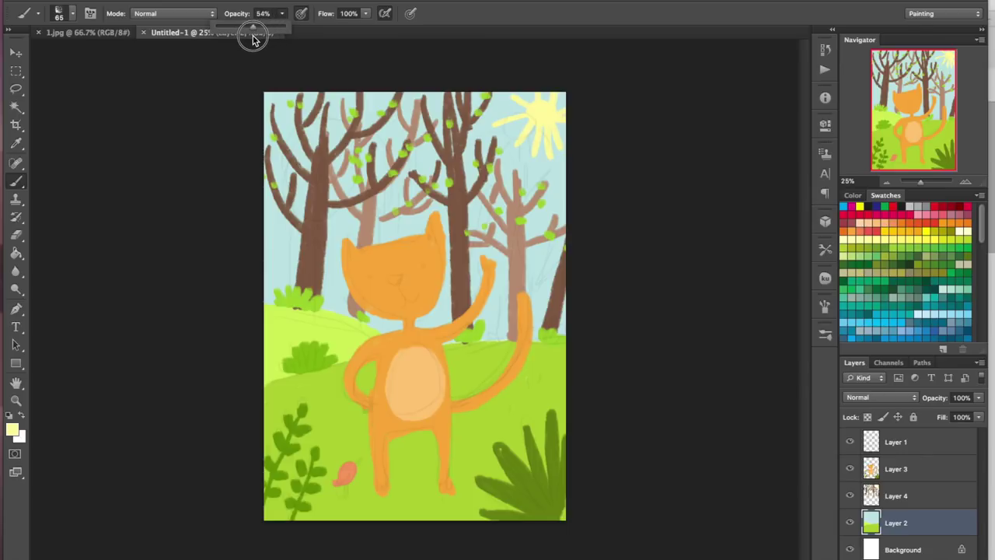
Step: With 48% flow and a 151 px brush, paint teal texture into the sky around the cat
left_click_drag(366, 14, 360, 32)
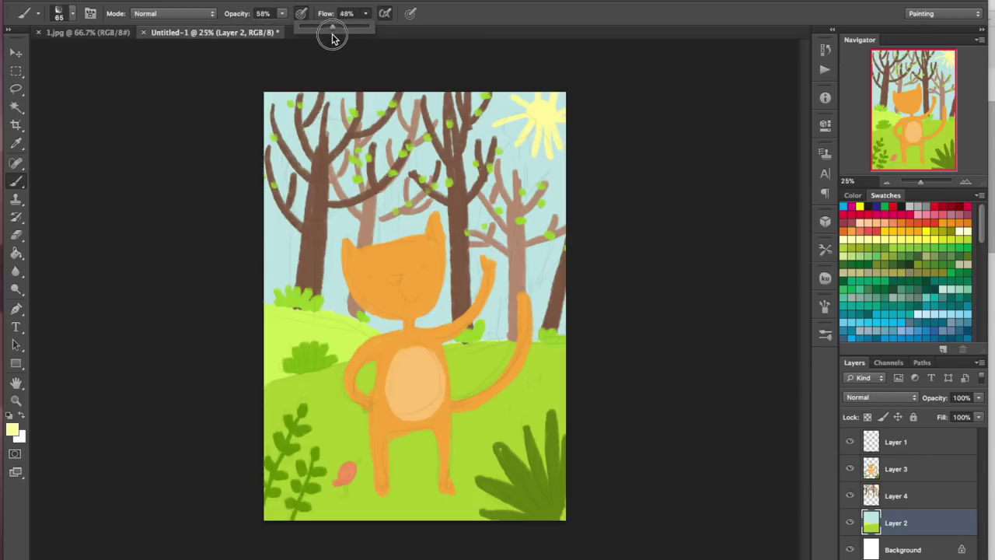
left_click(418, 224, "alt")
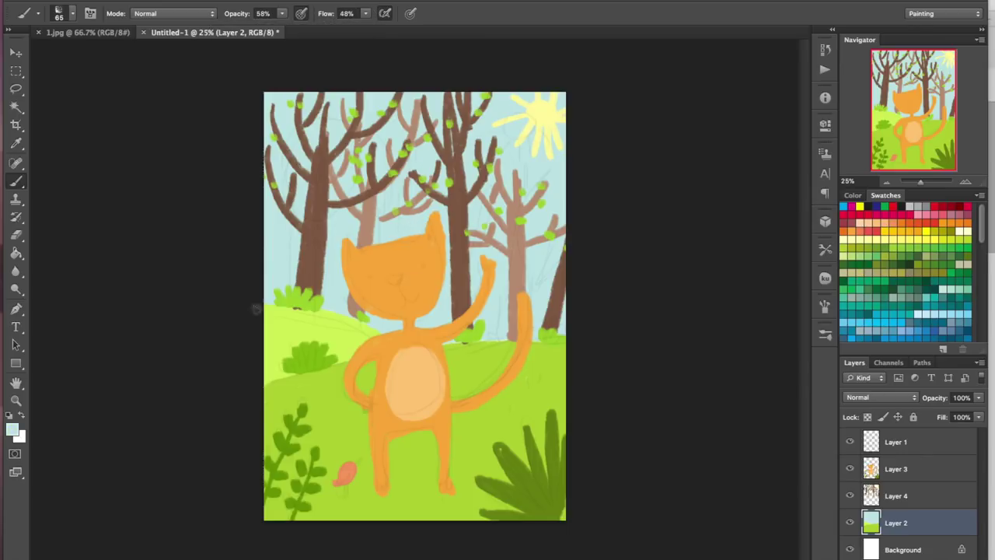
left_click(14, 431)
left_click_drag(677, 168, 690, 188)
left_click(937, 129)
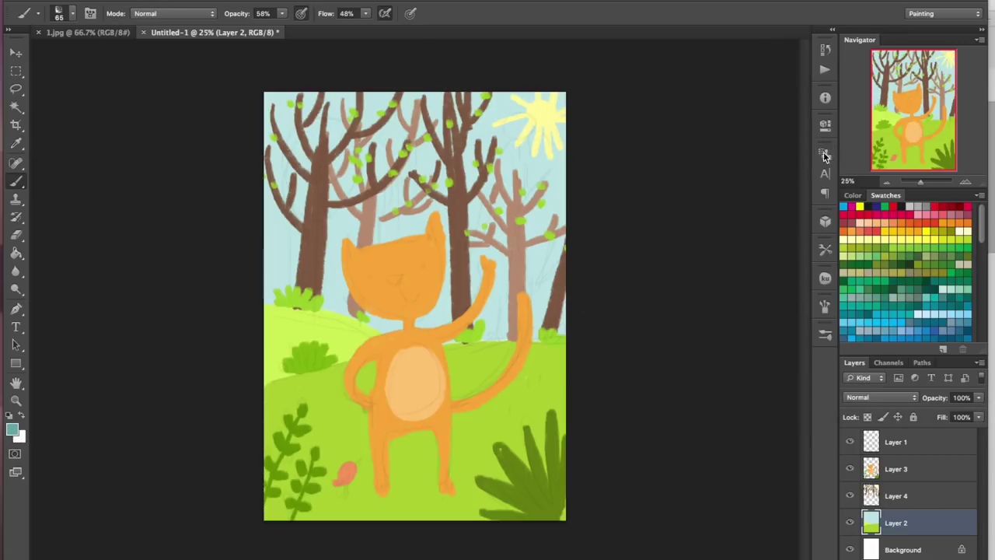
right_click(487, 225)
key("Return")
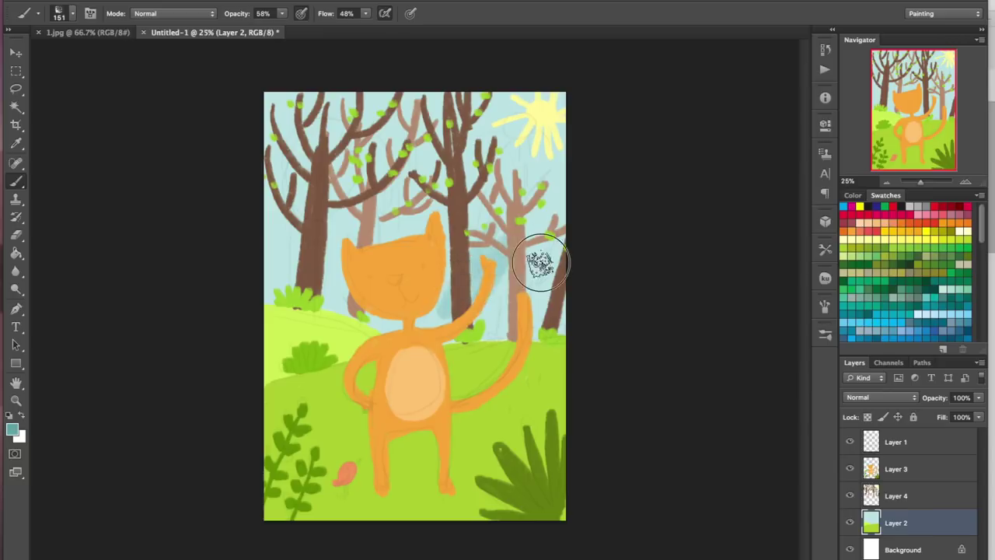
mouse_move(431, 227)
left_mouse_down()
mouse_move(406, 215)
mouse_move(462, 289)
mouse_move(451, 322)
mouse_move(447, 284)
mouse_move(380, 183)
mouse_move(296, 234)
mouse_move(266, 284)
mouse_move(396, 325)
mouse_move(462, 284)
mouse_move(562, 256)
mouse_move(534, 329)
mouse_move(510, 296)
mouse_move(509, 166)
mouse_move(547, 89)
mouse_move(365, 182)
mouse_move(263, 201)
mouse_move(345, 222)
mouse_move(278, 223)
mouse_move(283, 271)
mouse_move(273, 271)
mouse_move(562, 211)
mouse_move(345, 248)
mouse_move(325, 289)
mouse_move(383, 321)
mouse_move(345, 267)
mouse_move(516, 288)
mouse_move(497, 311)
mouse_move(484, 269)
mouse_move(589, 324)
mouse_move(547, 196)
mouse_move(386, 194)
left_mouse_up()
Step: Brush very pale cyan haze across the left sky, around the sun and over the left trunk
left_click(266, 260, "alt")
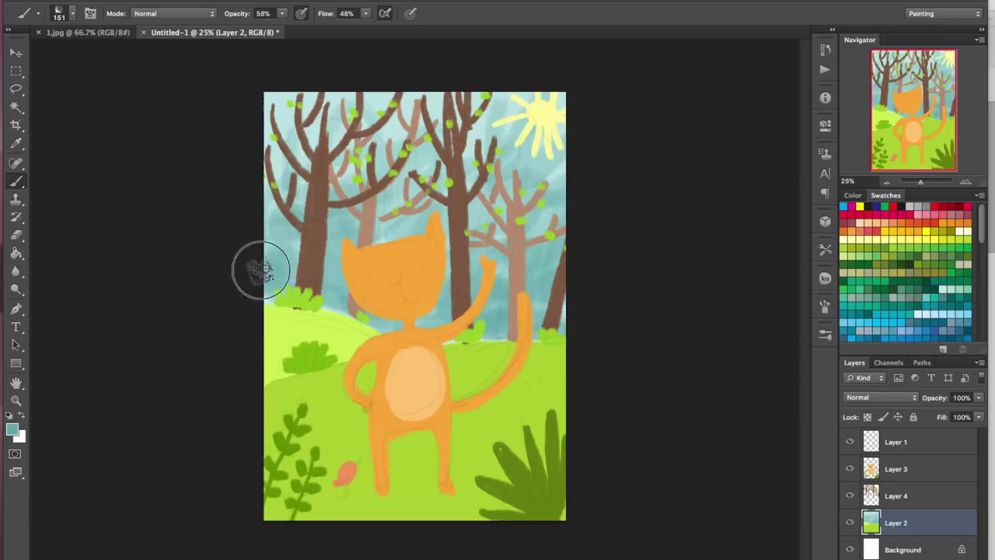
left_click(13, 429)
left_click_drag(655, 161, 663, 114)
left_click(910, 129)
key("b")
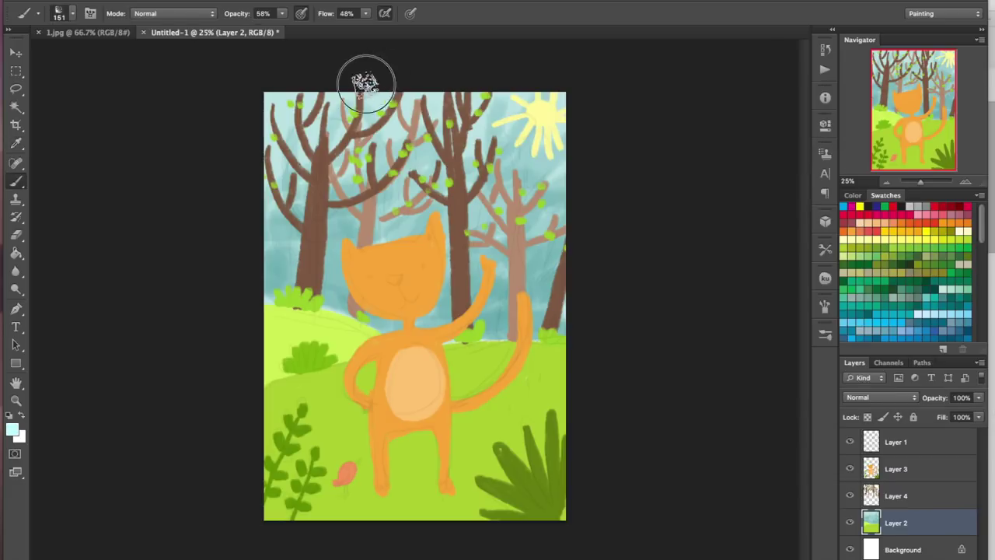
left_click_drag(267, 205, 299, 247)
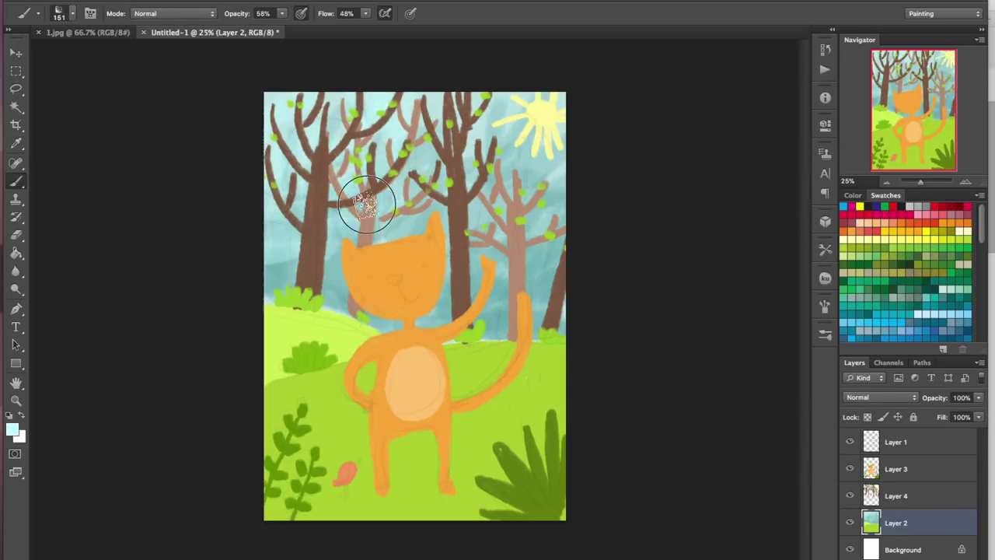
left_click_drag(366, 210, 289, 266)
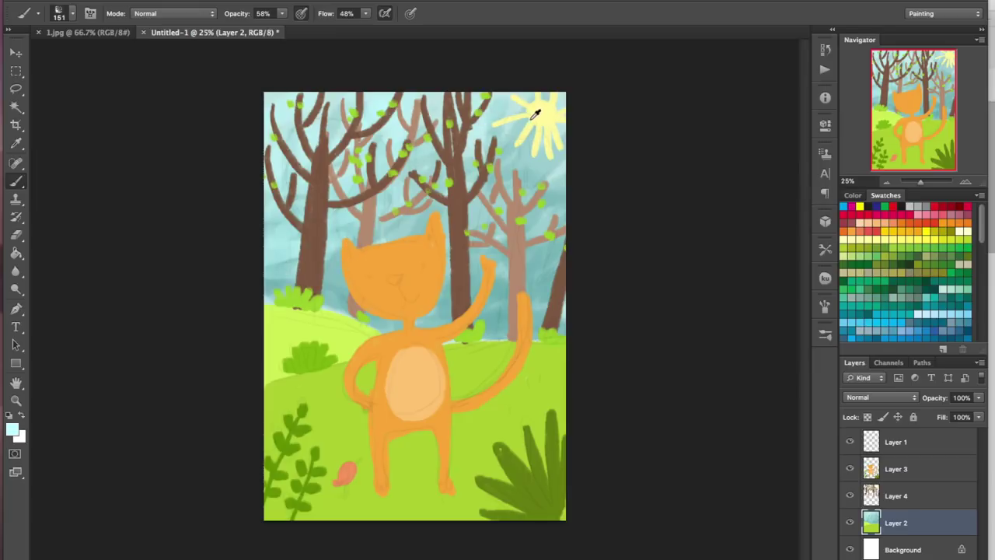
mouse_move(493, 127)
left_mouse_down()
mouse_move(520, 142)
mouse_move(560, 121)
mouse_move(538, 102)
mouse_move(527, 166)
mouse_move(554, 185)
mouse_move(585, 101)
mouse_move(459, 233)
mouse_move(541, 247)
mouse_move(571, 127)
mouse_move(568, 140)
left_mouse_up()
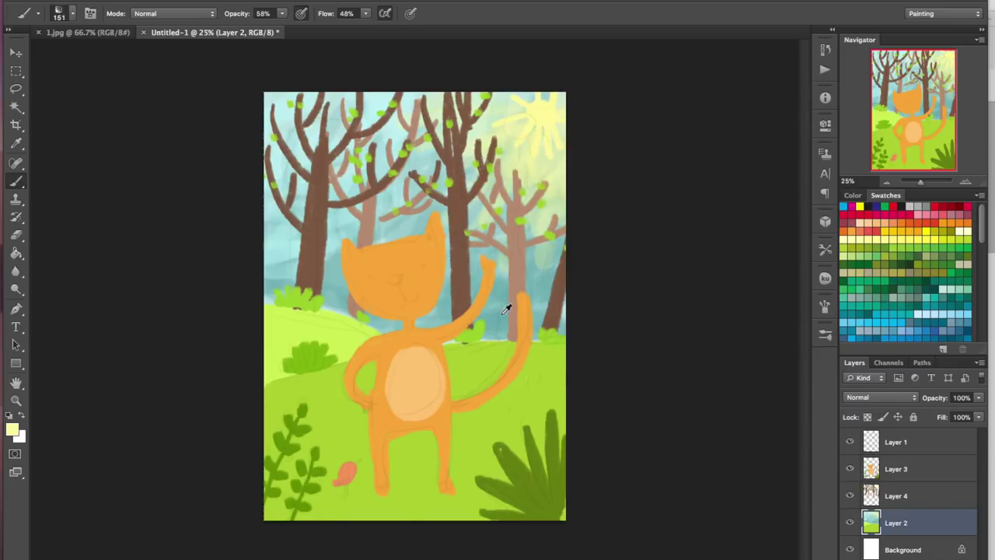
mouse_move(303, 293)
left_mouse_down()
mouse_move(273, 267)
mouse_move(285, 272)
mouse_move(291, 179)
mouse_move(309, 235)
mouse_move(273, 285)
left_mouse_up()
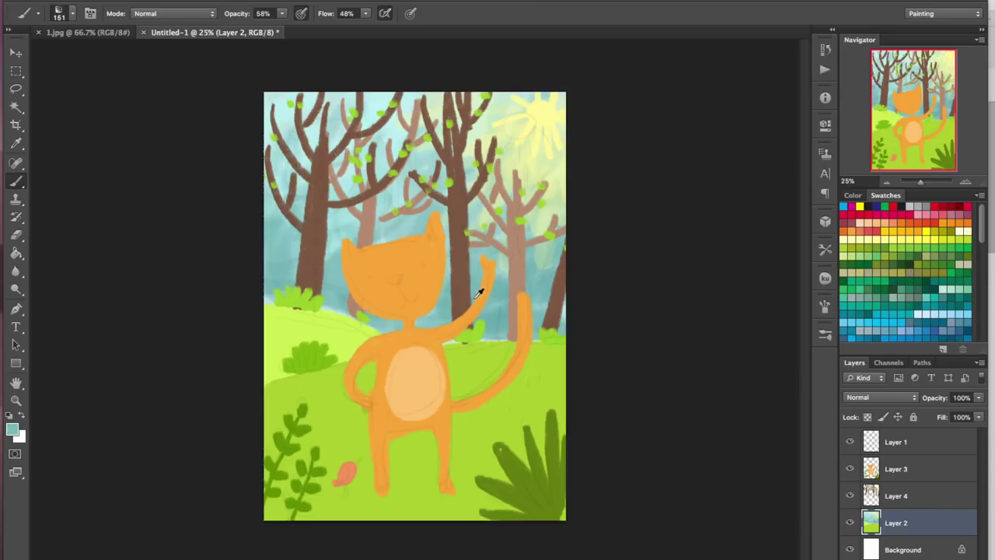
Step: Choose a brighter cyan, then sample green from the grass
left_click(14, 431)
left_click(684, 136)
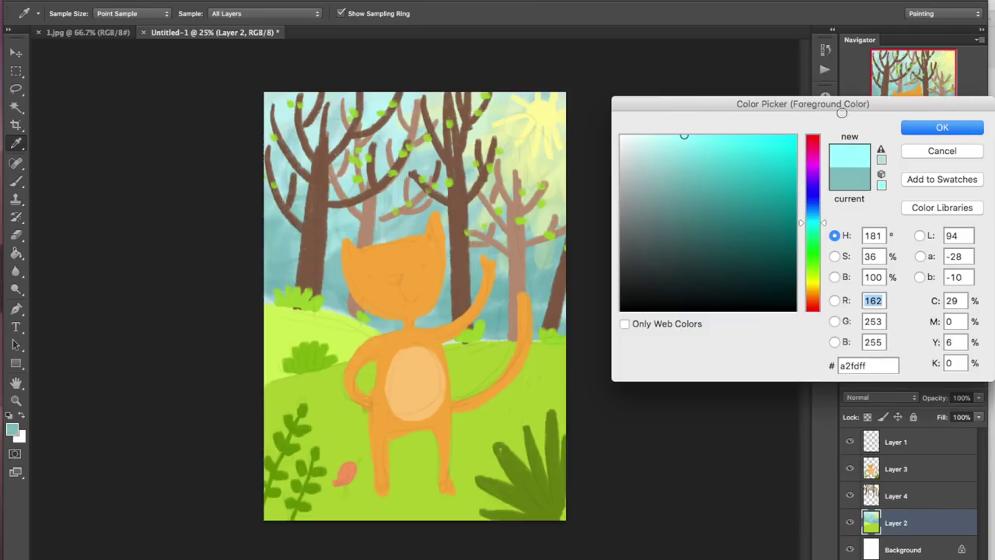
left_click(942, 127)
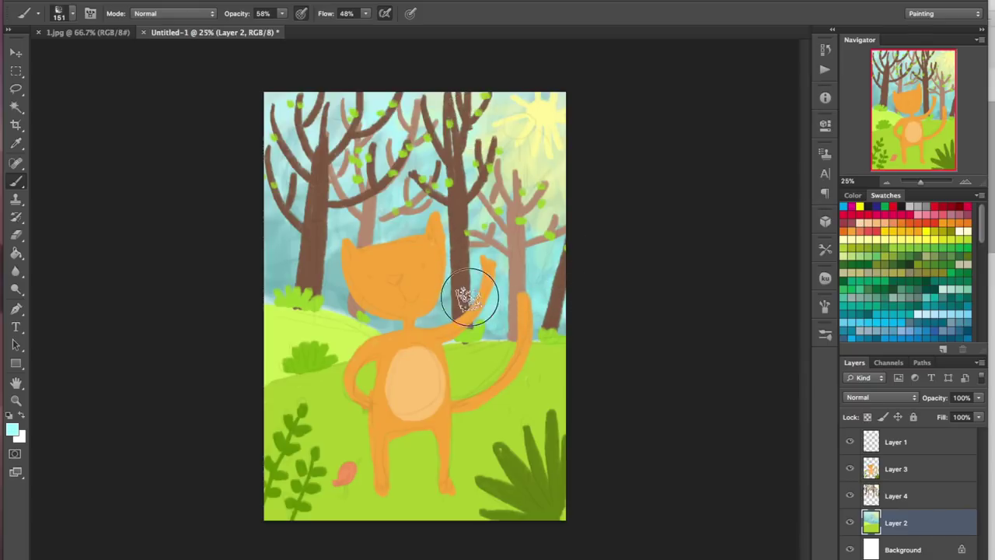
left_click(502, 409, "alt")
left_click(16, 429)
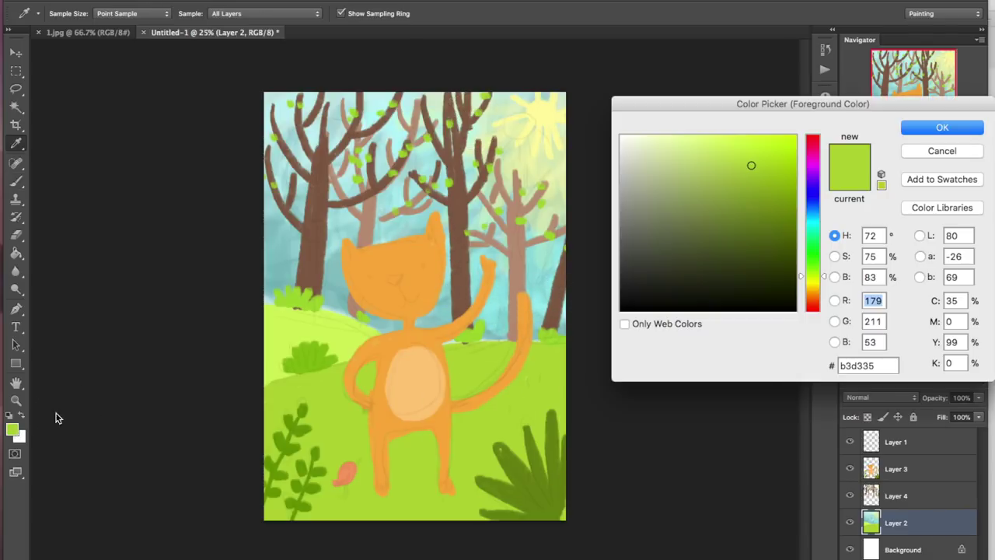
Step: Paint a darker green shadow under the cat's feet
left_click(767, 213)
left_click(942, 128)
mouse_move(462, 486)
left_mouse_down()
mouse_move(362, 496)
mouse_move(411, 484)
mouse_move(349, 484)
mouse_move(326, 501)
left_mouse_up()
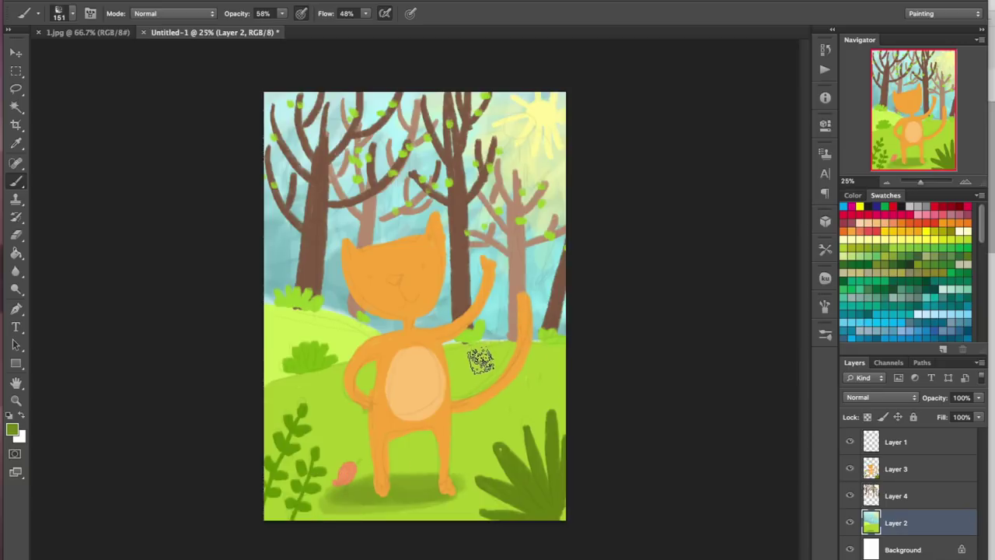
Step: Brush pale yellow light onto the grass by the cat's tail
left_click(12, 428)
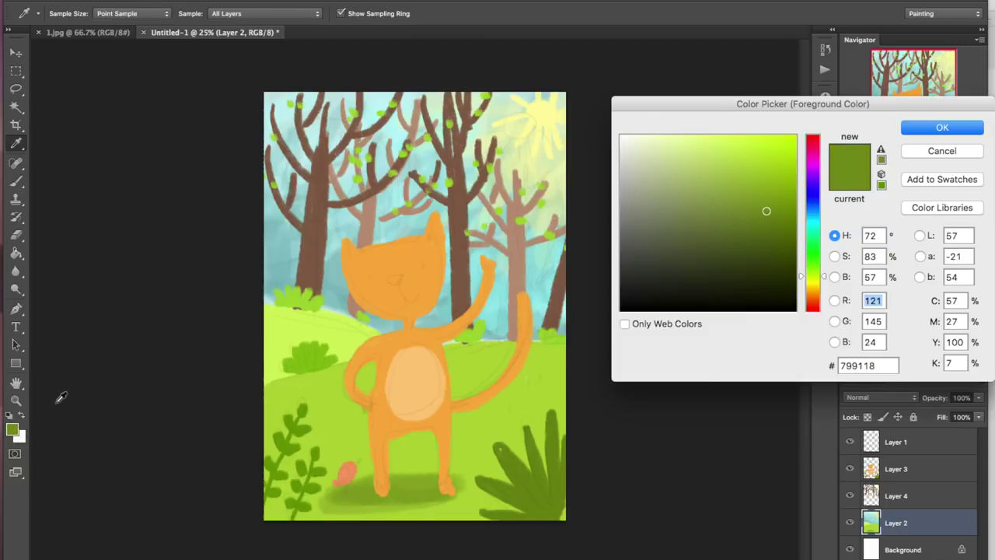
left_click(553, 110)
left_click_drag(755, 155, 709, 120)
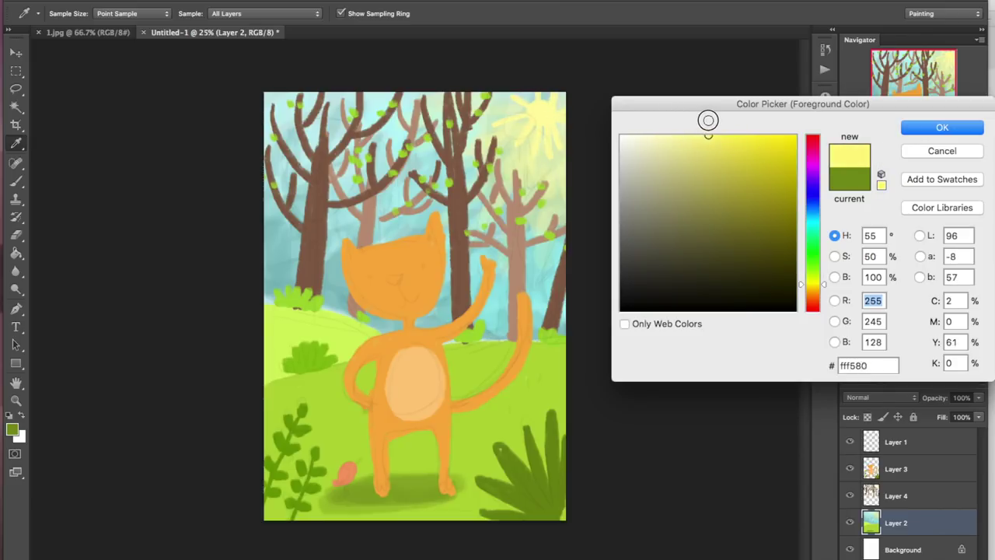
left_click(930, 129)
mouse_move(498, 373)
left_mouse_down()
mouse_move(555, 356)
mouse_move(477, 381)
mouse_move(560, 357)
mouse_move(428, 373)
mouse_move(504, 417)
left_mouse_up()
mouse_move(400, 400)
left_mouse_down()
mouse_move(528, 422)
mouse_move(481, 414)
left_mouse_up()
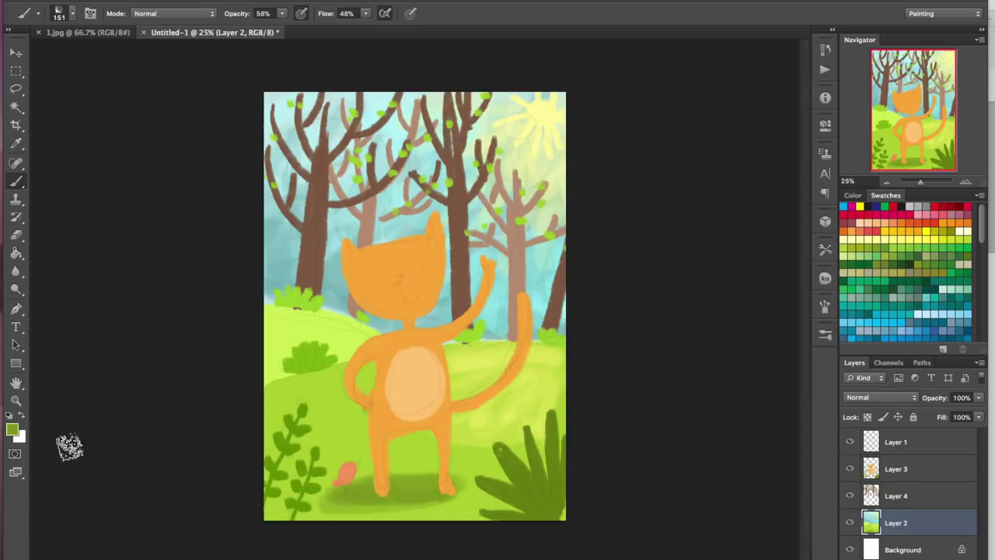
Step: Shade the left plant and the grass beside the cat's legs with darker olive green
left_click(10, 432)
left_click_drag(758, 201, 734, 208)
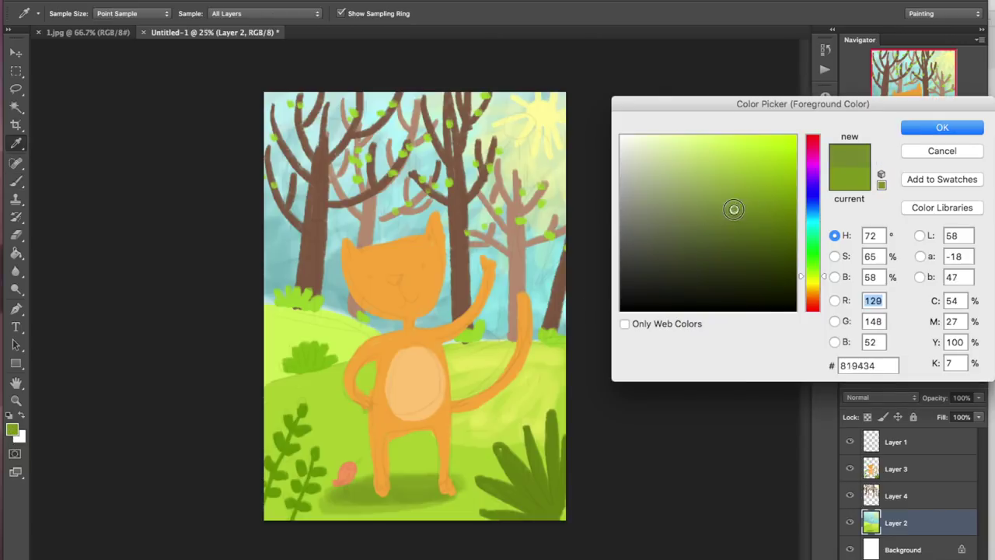
left_click(929, 130)
mouse_move(288, 405)
left_mouse_down()
mouse_move(256, 489)
mouse_move(291, 509)
left_mouse_up()
left_click_drag(487, 504, 498, 511)
mouse_move(329, 444)
left_mouse_down()
mouse_move(355, 444)
mouse_move(316, 396)
mouse_move(356, 417)
mouse_move(334, 396)
mouse_move(373, 411)
mouse_move(413, 460)
mouse_move(333, 421)
left_mouse_up()
Step: Undo a light yellow-green grass stroke, sample olive green and make Layer 4 active
left_click(470, 423, "alt")
left_click_drag(411, 372, 378, 406)
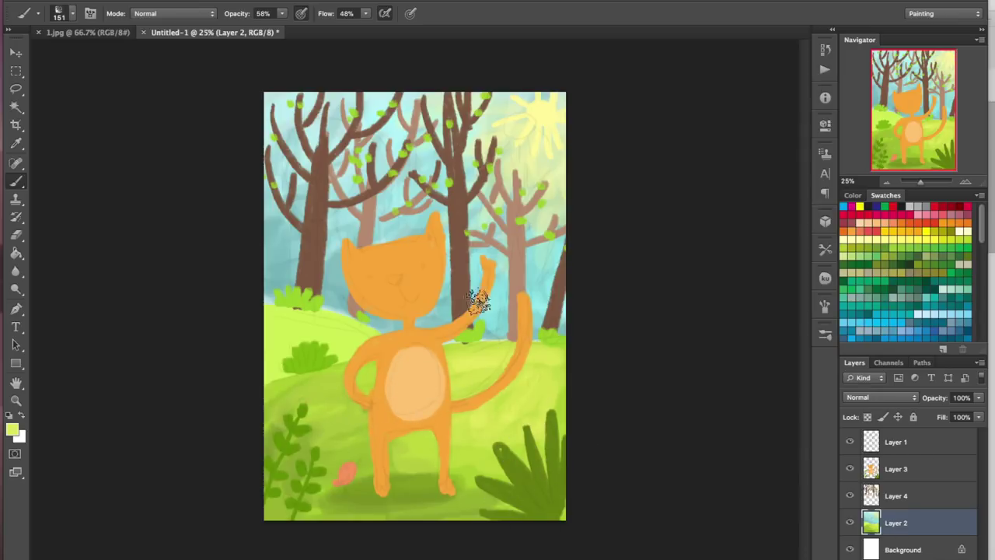
key("ctrl+z")
left_click(559, 506, "alt")
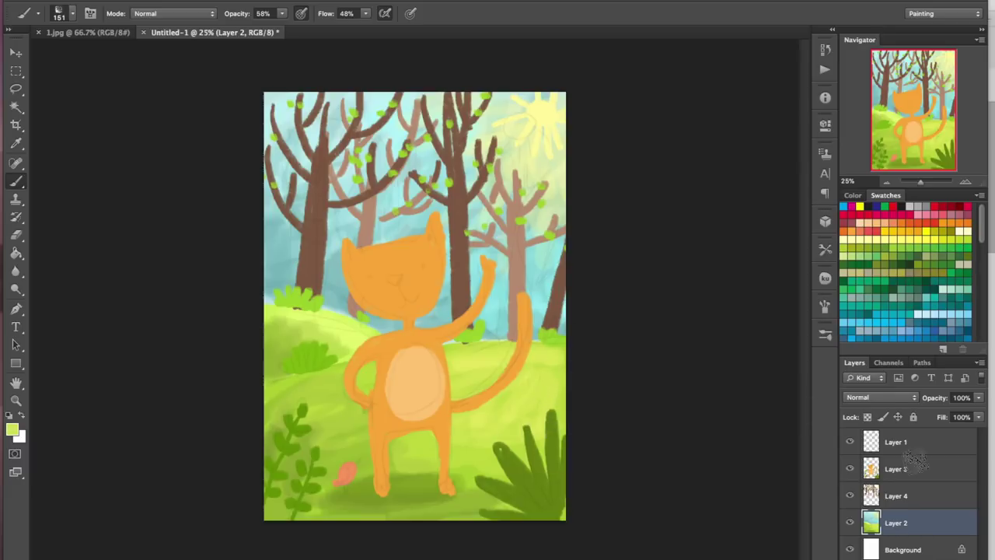
left_click(903, 497)
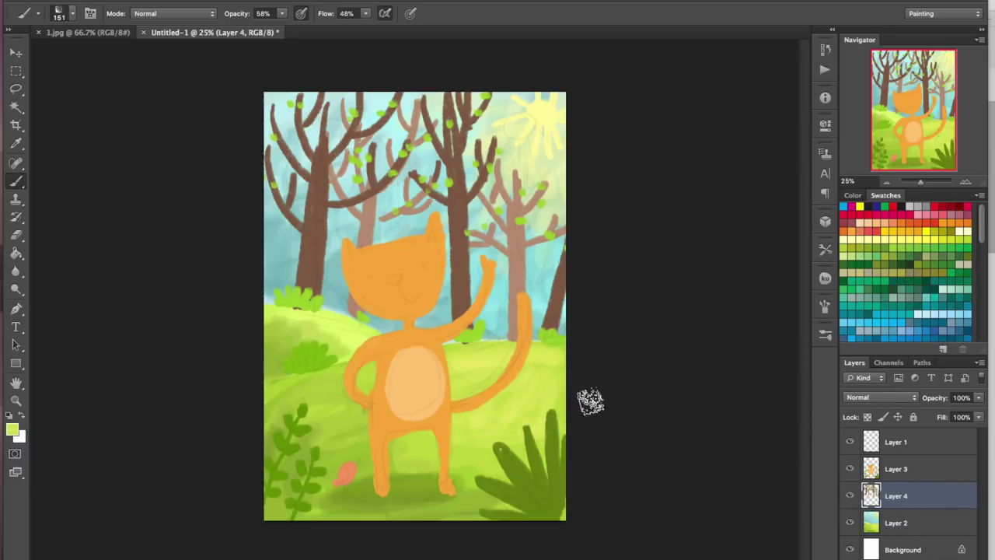
Step: With a darker trunk brown and a 90 px brush, darken the left trunk and the one beside the raised arm
left_click(298, 243, "alt")
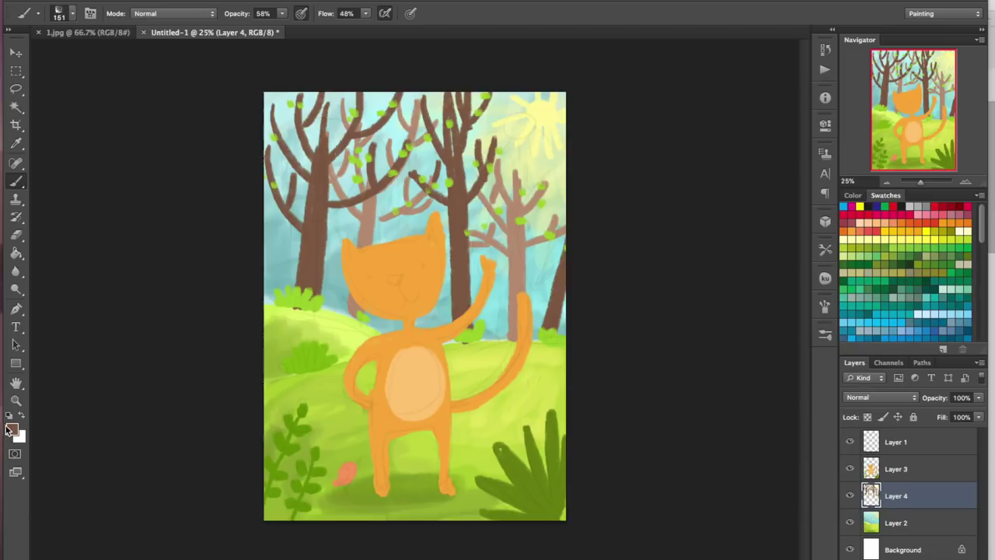
left_click(12, 429)
left_click(762, 268)
left_click(942, 127)
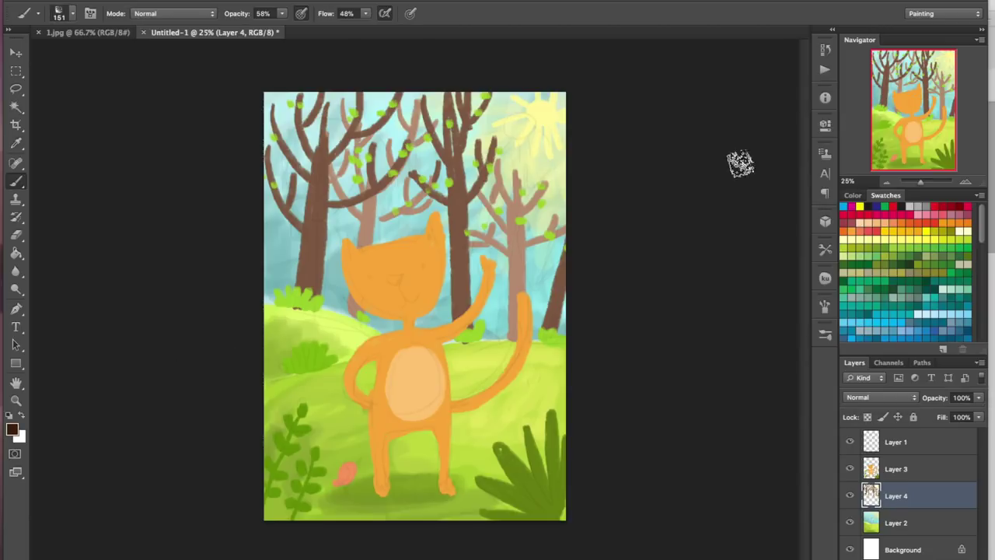
right_click(420, 216)
left_click_drag(520, 248, 497, 245)
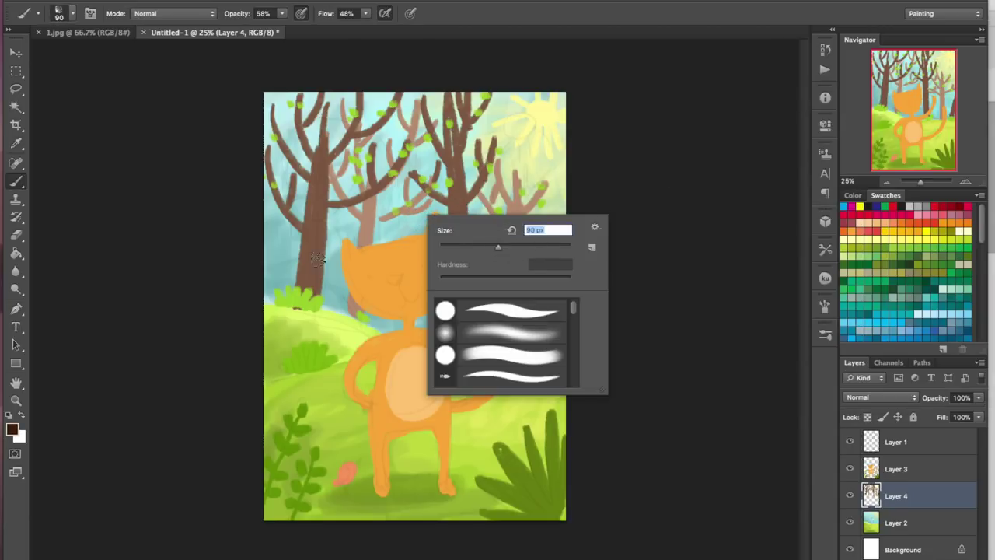
key("Return")
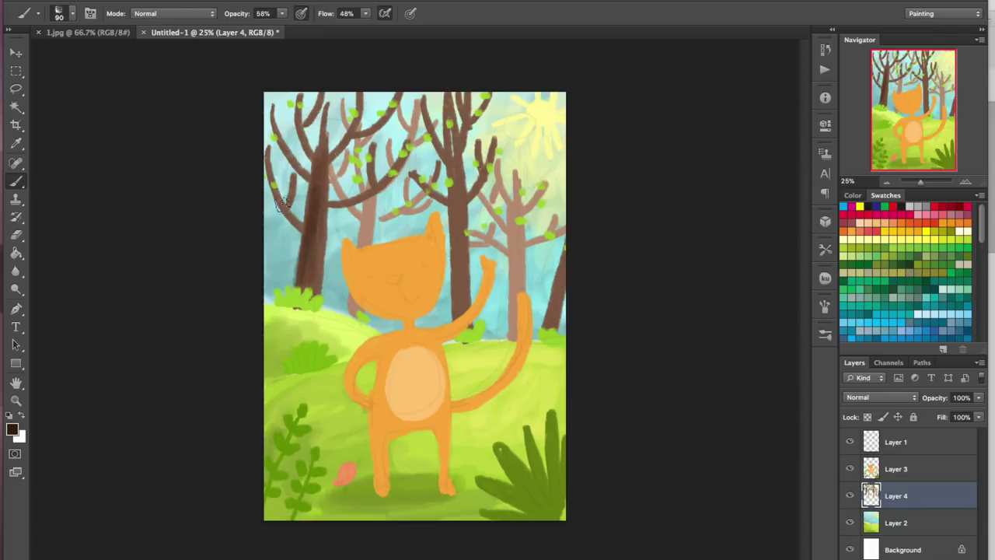
left_click_drag(456, 206, 457, 310)
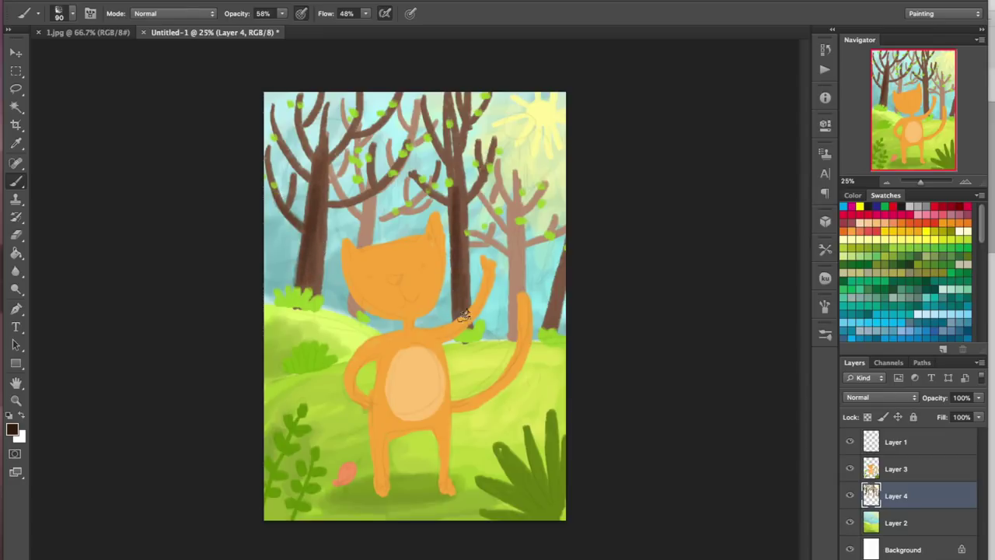
left_click_drag(513, 210, 511, 330)
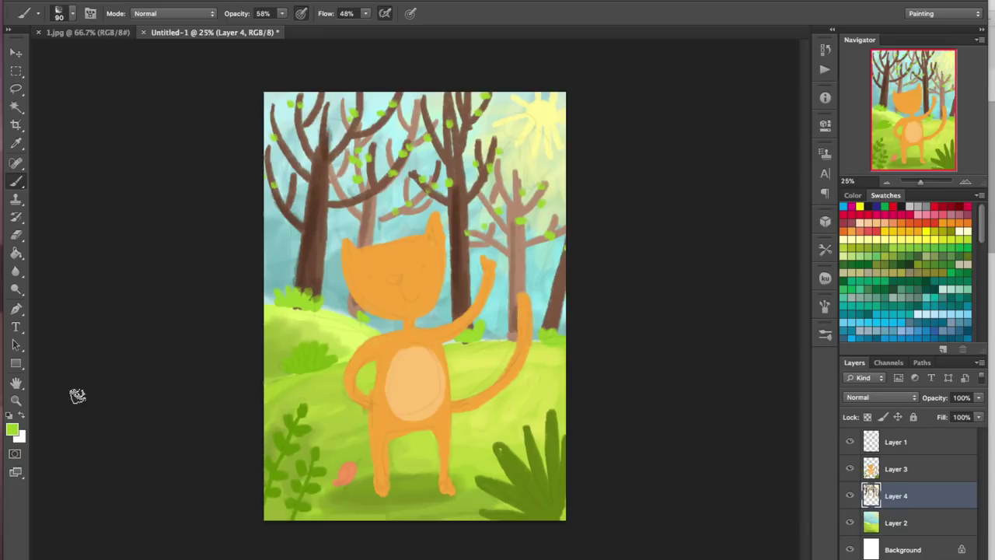
Step: Choose dark green 547700 and make Layer 3 active
left_click(14, 430)
left_click(795, 230)
key("Return")
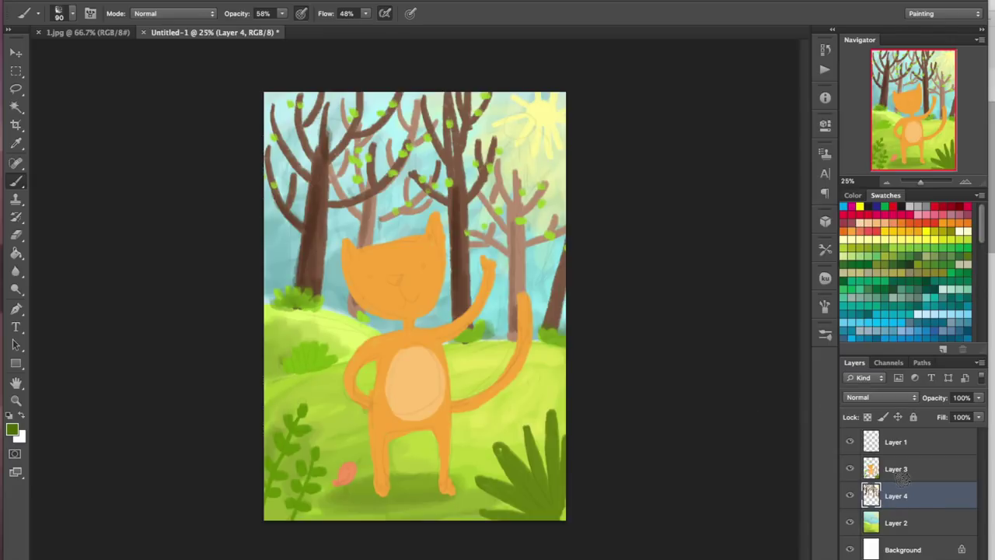
left_click(906, 479)
Step: Pick a darker orange-brown and shade the left edge of the cat's head
left_click(408, 270, "alt")
left_click(14, 428)
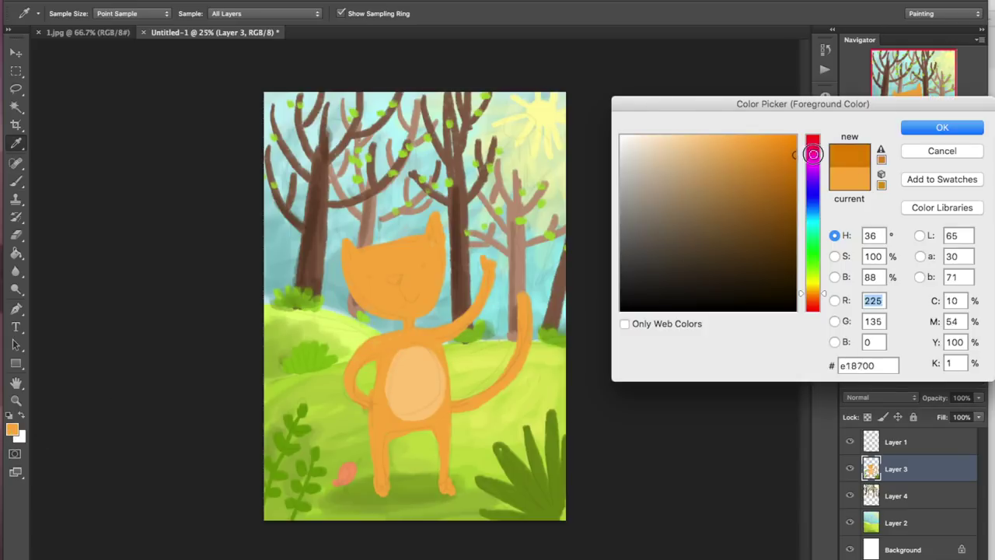
left_click(796, 178)
left_click(939, 128)
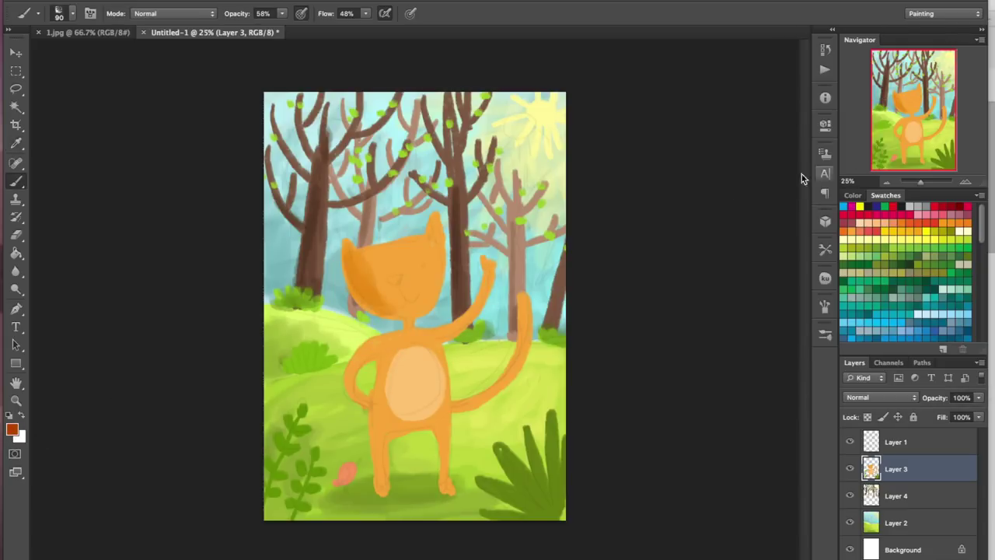
mouse_move(349, 260)
left_mouse_down()
mouse_move(387, 310)
mouse_move(449, 335)
left_mouse_up()
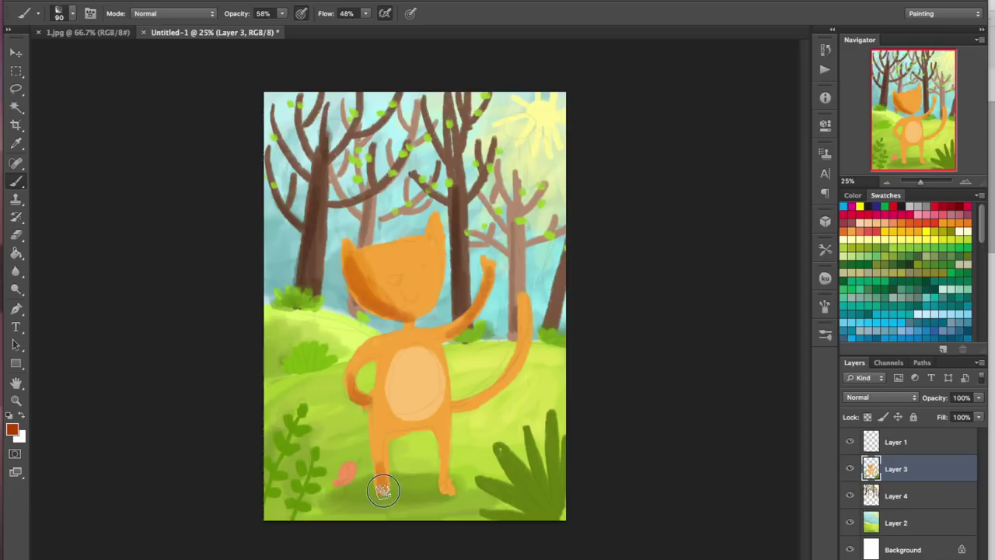
Step: Zoom to about 52% and shade the cat's left cheek, left ear and right ear tip
right_click(518, 291)
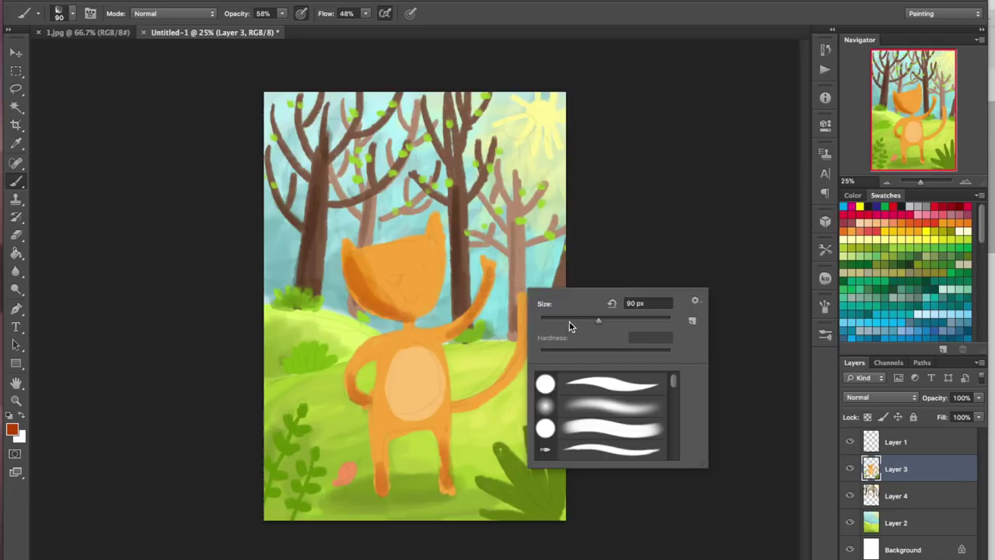
key("Return")
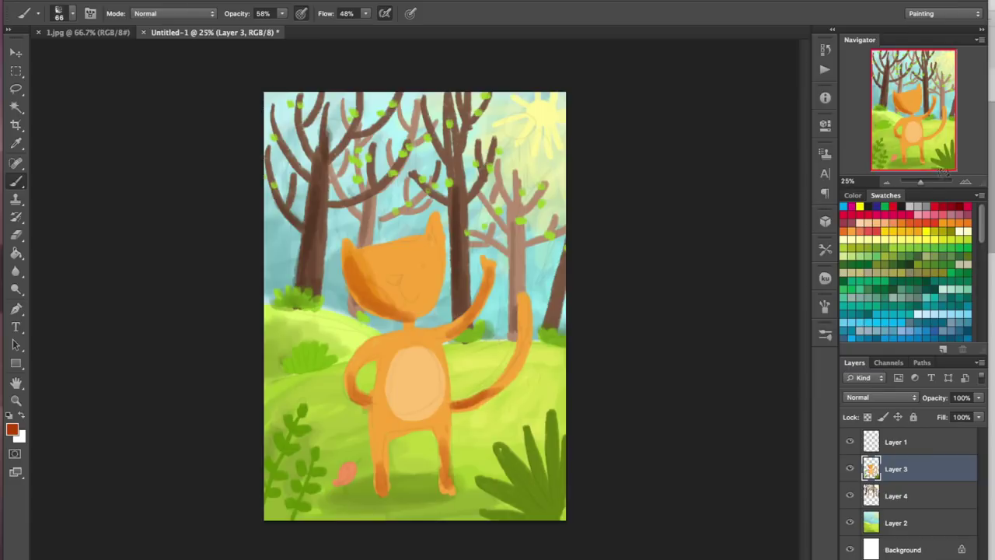
left_click_drag(925, 184, 926, 182)
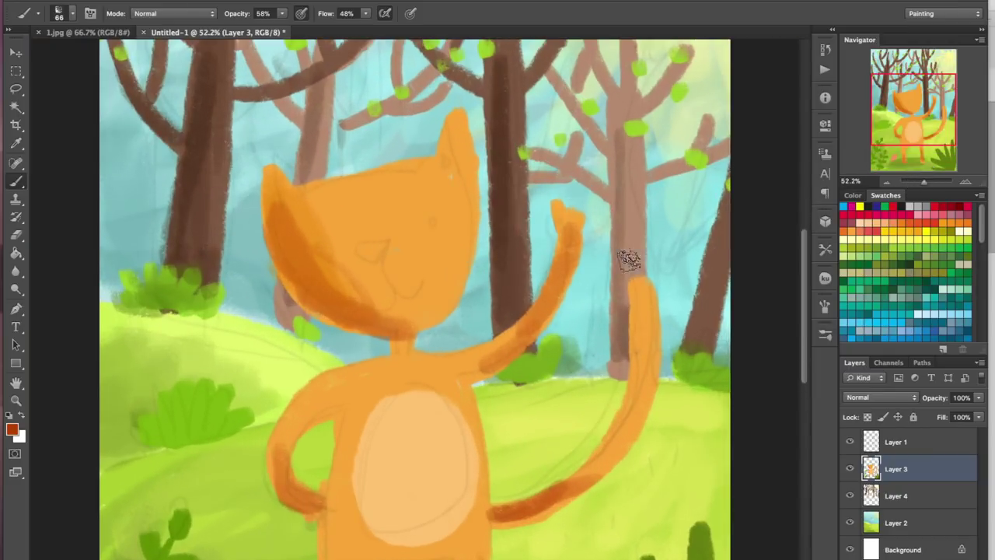
left_click_drag(290, 267, 281, 194)
left_click_drag(471, 178, 455, 149)
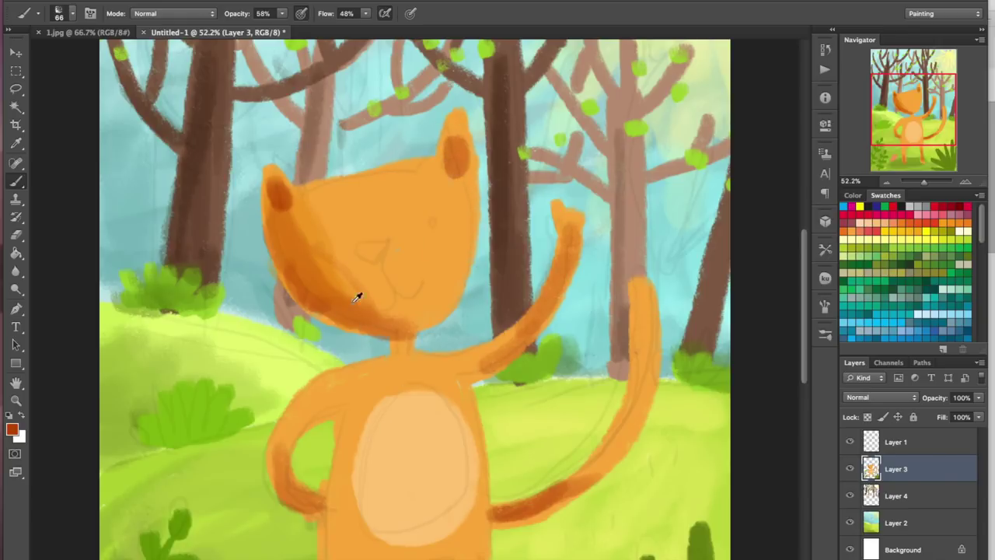
Step: Enlarge the brush to 113 px and shade the lower part of the cat's face
right_click(414, 238)
left_click_drag(467, 285, 486, 278)
mouse_move(304, 216)
left_mouse_down()
mouse_move(334, 284)
mouse_move(404, 306)
mouse_move(383, 268)
mouse_move(311, 296)
mouse_move(350, 272)
mouse_move(412, 304)
mouse_move(312, 235)
mouse_move(350, 271)
mouse_move(415, 271)
mouse_move(393, 287)
left_mouse_up()
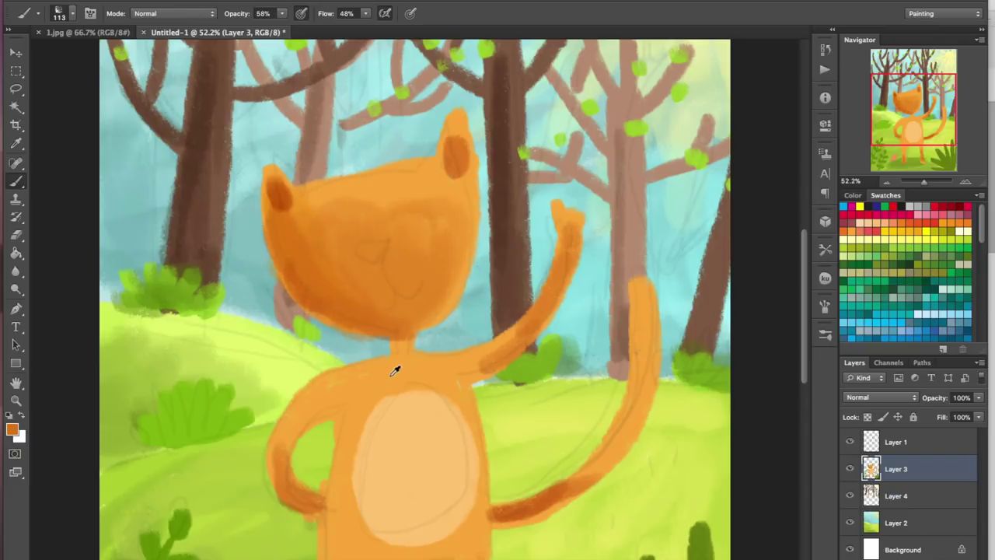
Step: Eyedrop the belly peach and paint light patches on both cheeks
left_click(421, 446, "alt")
left_click_drag(355, 270, 350, 288)
left_click_drag(409, 278, 419, 265)
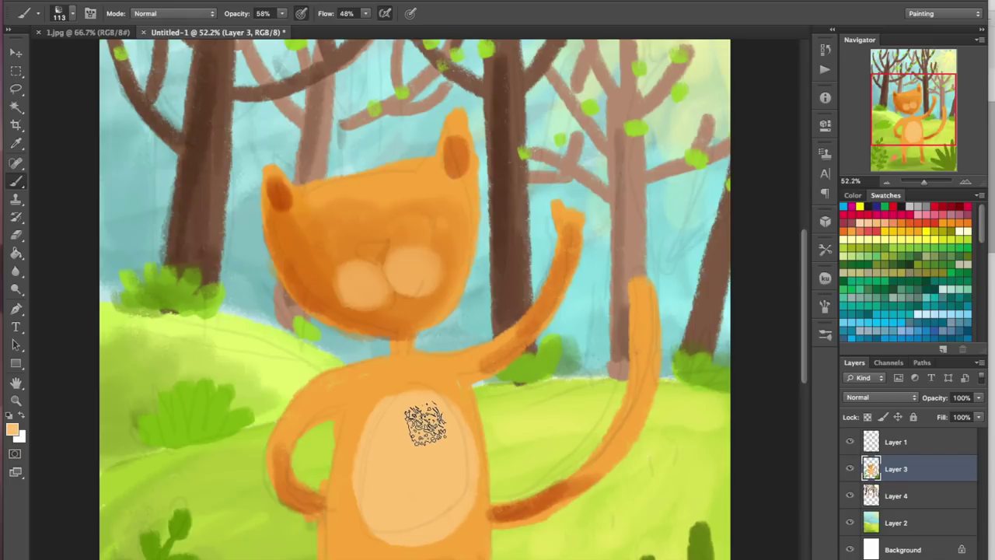
left_click(424, 266)
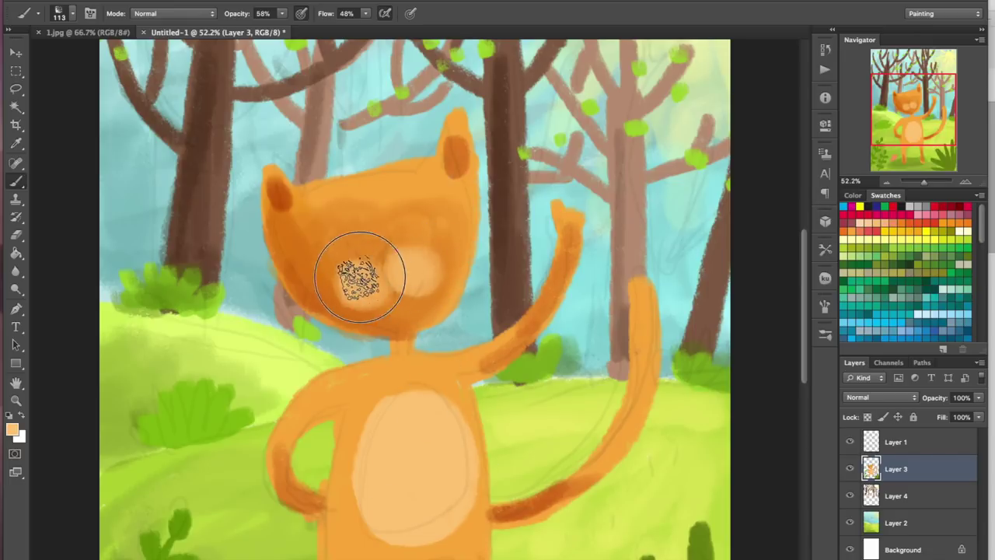
scroll(360, 443, "down", 5)
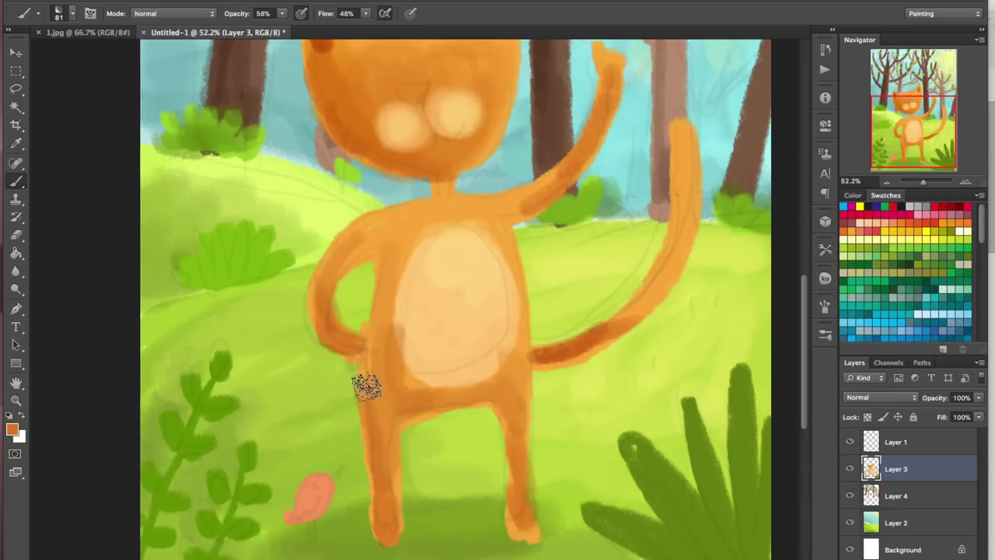
Step: Smooth and darken the raised arm near the shoulder and repaint the upper tail lighter orange
left_click(515, 528, "alt")
left_click_drag(533, 200, 511, 195)
mouse_move(655, 206)
left_mouse_down()
mouse_move(682, 189)
mouse_move(688, 169)
left_mouse_up()
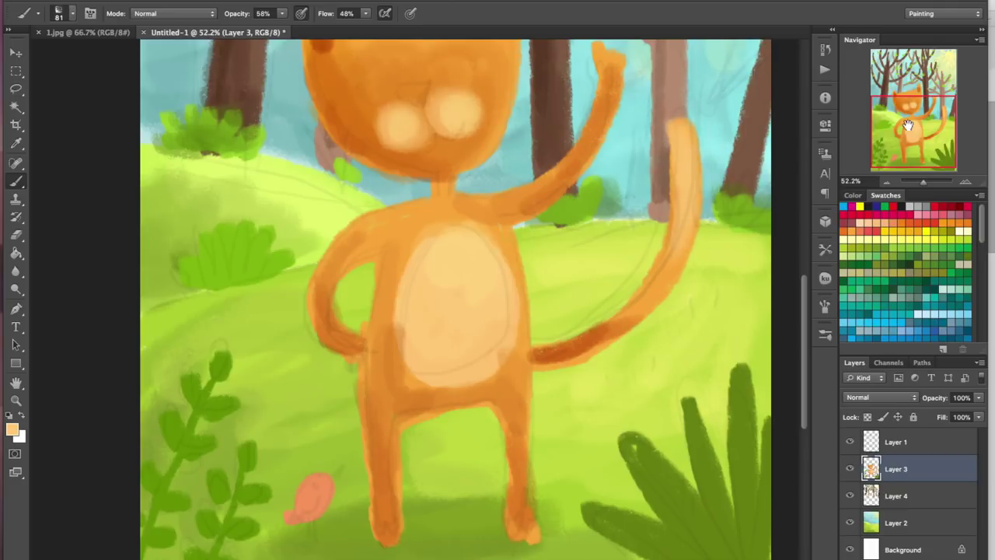
left_click_drag(908, 124, 905, 109)
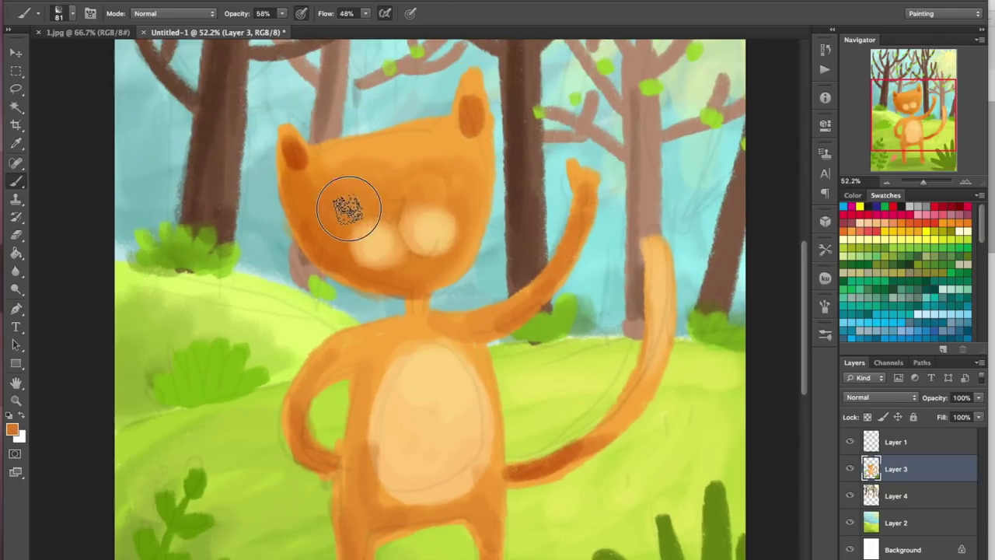
Step: Pick a darker orange and shade and blend soft patches around both eyes
left_click(11, 428)
left_click_drag(787, 179, 795, 193)
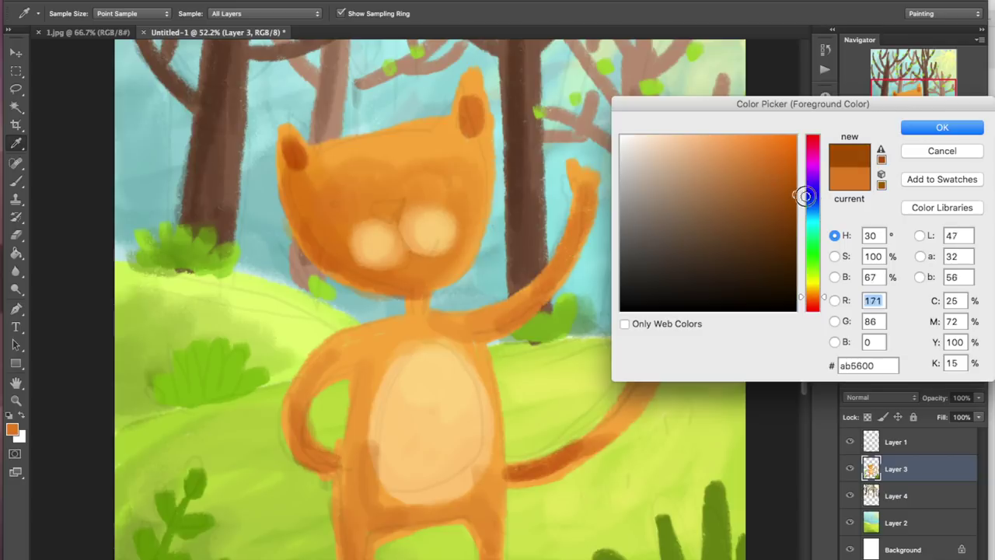
left_click(943, 127)
key("b")
mouse_move(420, 171)
left_mouse_down()
mouse_move(442, 167)
mouse_move(428, 196)
left_mouse_up()
mouse_move(327, 199)
left_mouse_down()
mouse_move(329, 211)
mouse_move(311, 182)
left_mouse_up()
left_click(342, 194, "alt")
mouse_move(435, 164)
left_mouse_down()
mouse_move(444, 189)
mouse_move(449, 155)
mouse_move(409, 140)
left_mouse_up()
left_click(423, 152, "alt")
left_click(350, 179, "alt")
left_click_drag(344, 166, 318, 189)
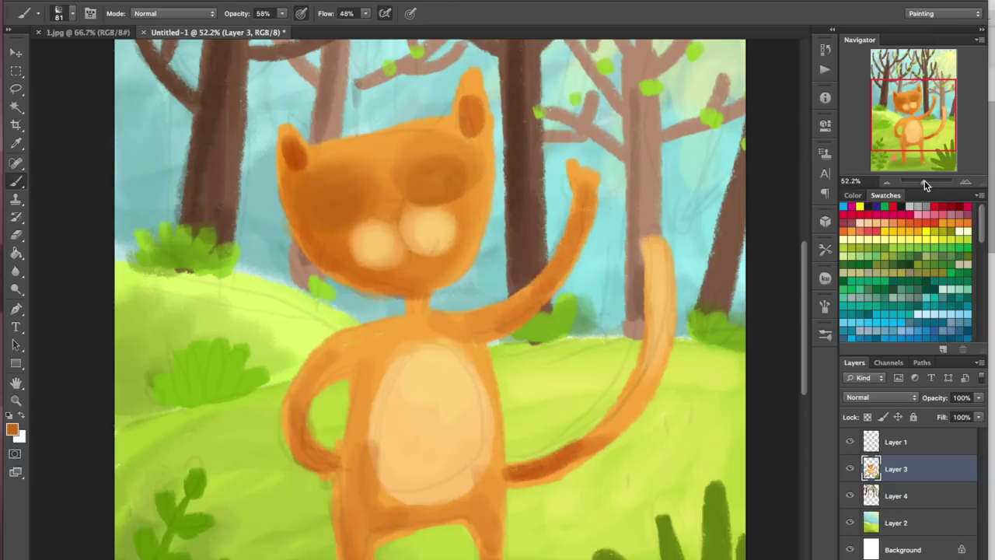
Step: Zoom to about 60% on the cat and set a darker red-orange painting colour
left_click_drag(923, 182, 926, 182)
left_click(900, 144)
left_click(900, 144)
left_click(265, 464, "alt")
left_click(12, 430)
left_click(782, 158)
left_click_drag(782, 157, 805, 161)
left_click(949, 126)
right_click(554, 221)
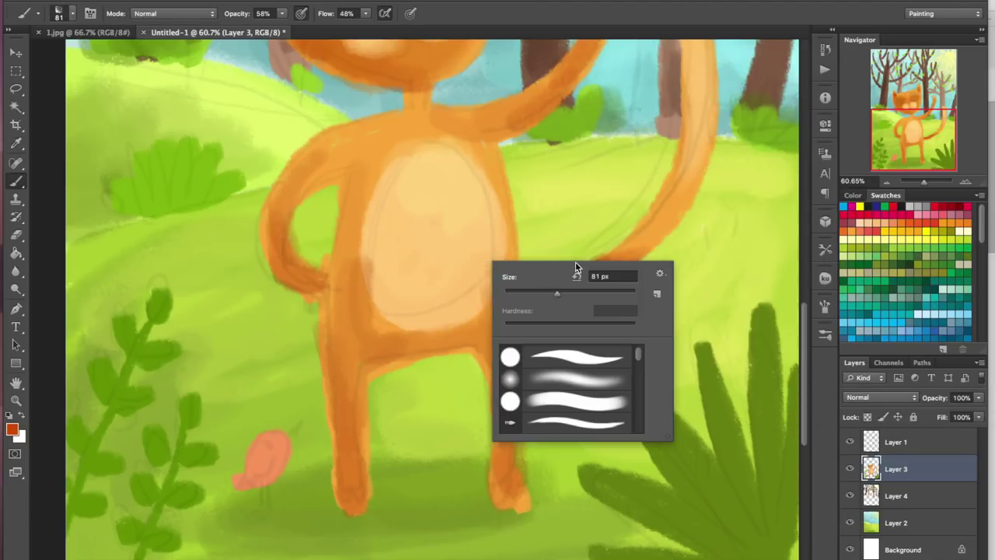
Step: Set the brush to 30 px and repaint the small salmon bird with light yellow highlights
left_click_drag(536, 293, 523, 293)
left_click(240, 457)
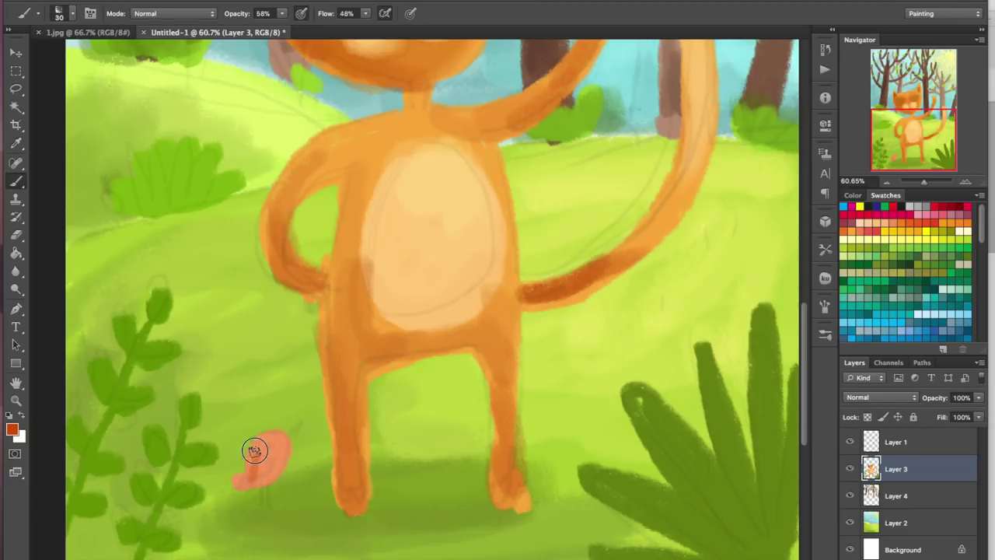
mouse_move(263, 465)
left_mouse_down()
mouse_move(249, 471)
mouse_move(266, 444)
left_mouse_up()
left_click(284, 448, "alt")
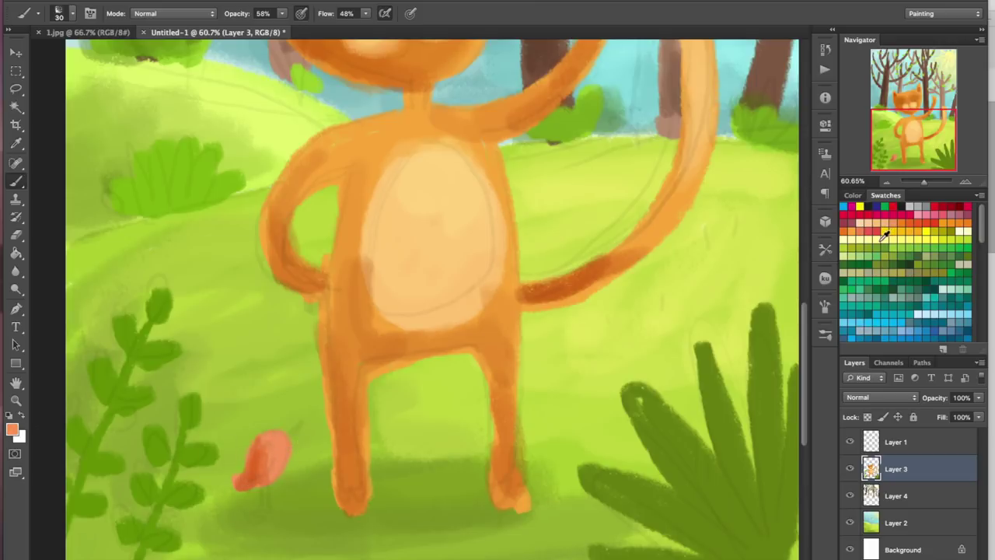
left_click(884, 240)
mouse_move(266, 467)
left_mouse_down()
mouse_move(285, 451)
mouse_move(274, 471)
left_mouse_up()
Step: Darken the leaves and stems of the left and right foreground plants with darker green
left_click(188, 417, "alt")
left_click(14, 430)
left_click_drag(760, 211, 794, 249)
left_click(937, 127)
left_click_drag(128, 327, 125, 350)
left_click_drag(151, 299, 163, 315)
left_click_drag(108, 376, 99, 393)
left_click_drag(73, 427, 78, 447)
left_click_drag(136, 350, 81, 483)
mouse_move(190, 404)
left_mouse_down()
mouse_move(156, 468)
mouse_move(141, 556)
left_mouse_up()
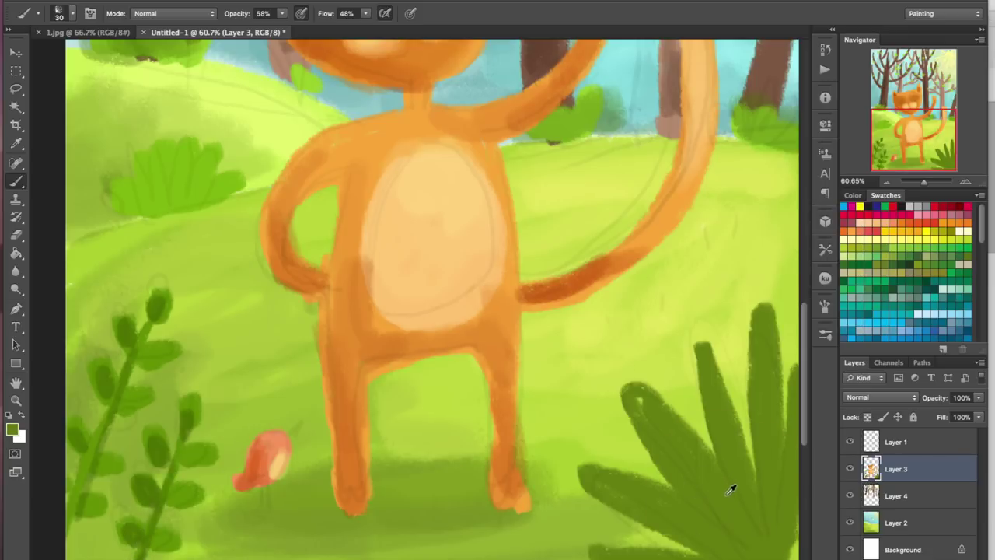
Step: Paint a new dark green grass blade at right with an even darker green and larger brush
left_click(12, 428)
left_click(794, 262)
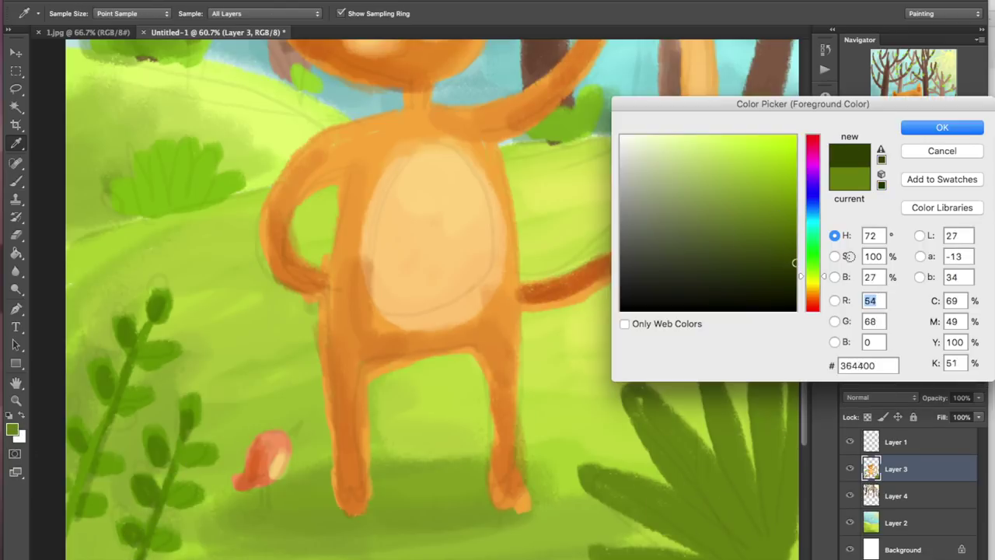
left_click(939, 129)
key("b")
right_click(614, 360)
left_click_drag(708, 380, 691, 382)
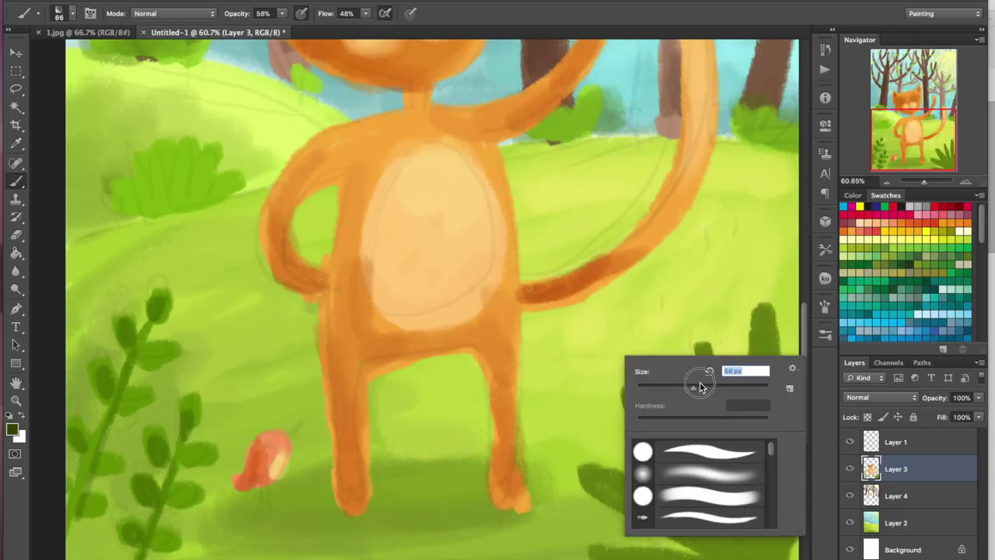
key("Return")
mouse_move(766, 318)
left_mouse_down()
mouse_move(762, 467)
mouse_move(710, 378)
mouse_move(655, 407)
mouse_move(684, 509)
mouse_move(767, 534)
left_mouse_up()
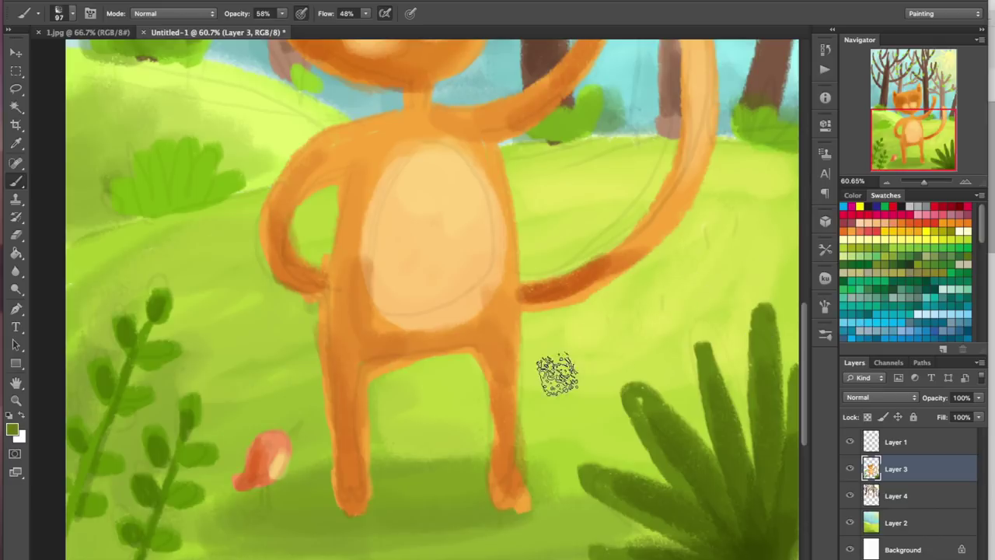
Step: Highlight the lower and right grass blades with light green strokes
left_click(15, 433)
mouse_move(775, 218)
left_mouse_down()
mouse_move(784, 186)
mouse_move(775, 155)
left_mouse_up()
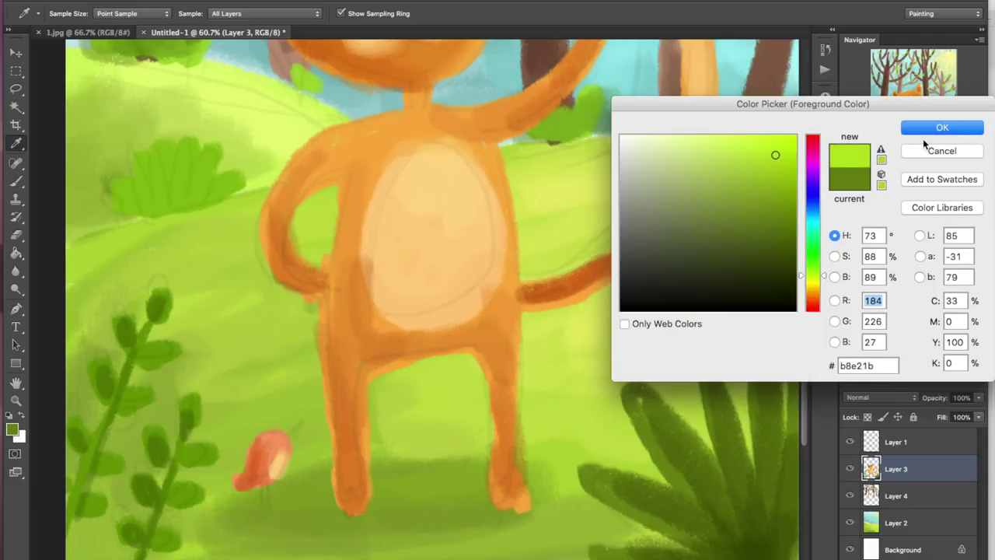
left_click(940, 127)
left_click_drag(638, 396, 699, 478)
left_click_drag(704, 346, 733, 440)
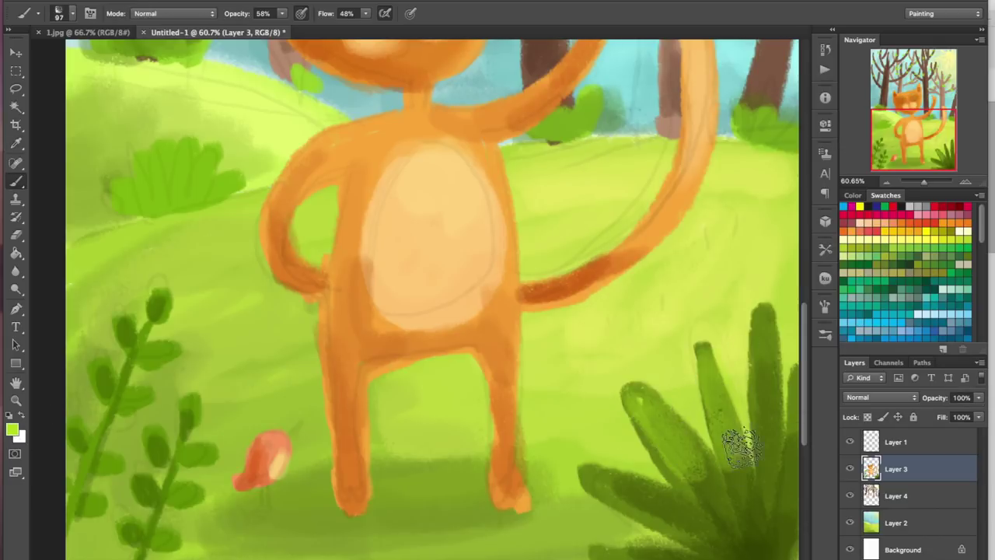
left_click_drag(762, 307, 747, 466)
left_click_drag(579, 475, 661, 502)
left_click_drag(770, 498, 777, 429)
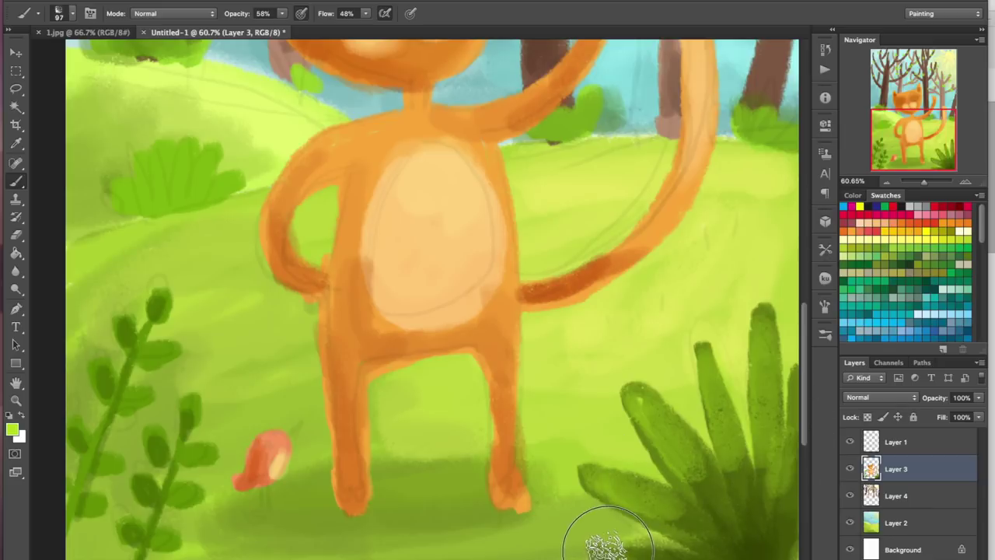
left_click_drag(599, 533, 700, 544)
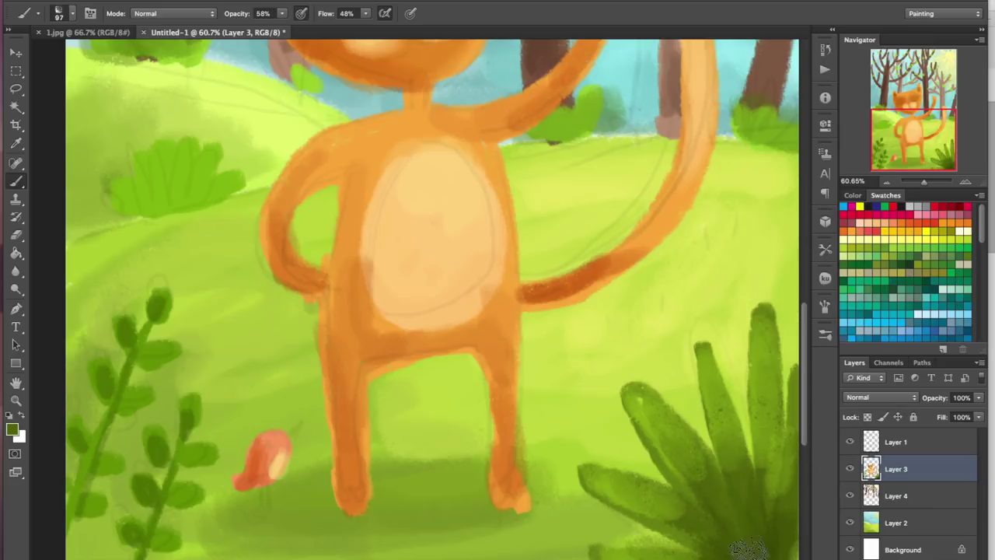
Step: Paint a dark green shadow under the cat's feet
left_click(786, 492, "alt")
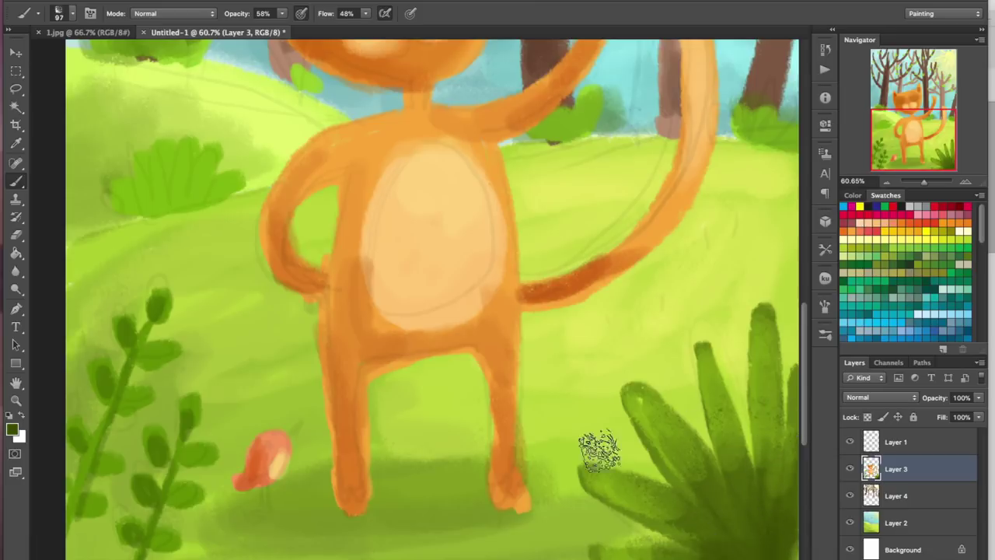
left_click(902, 522)
mouse_move(406, 478)
left_mouse_down()
mouse_move(366, 493)
mouse_move(444, 506)
mouse_move(412, 506)
left_mouse_up()
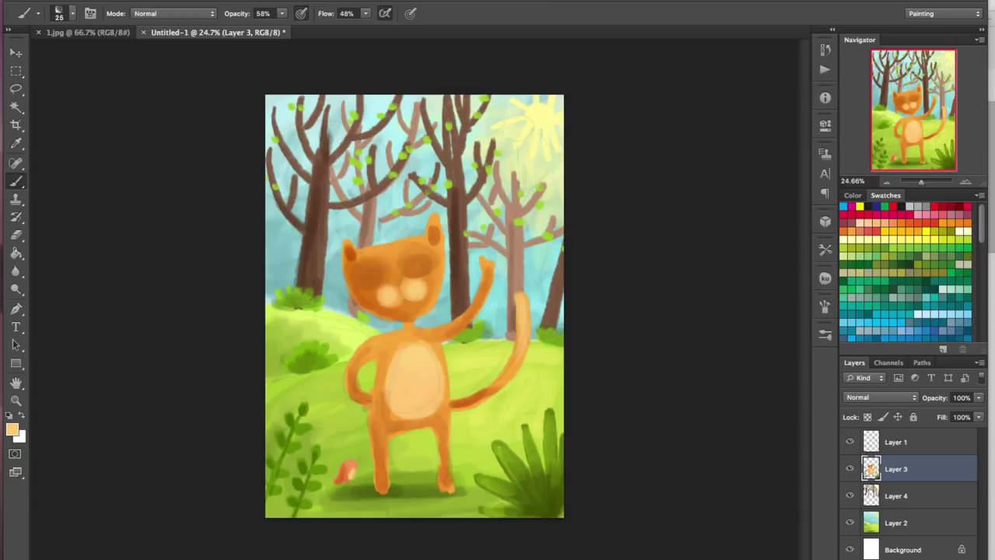
Step: Set brush Opacity and Flow to 100%, zoom in on the face and hide the Layer 1 sketch
left_click_drag(282, 14, 339, 26)
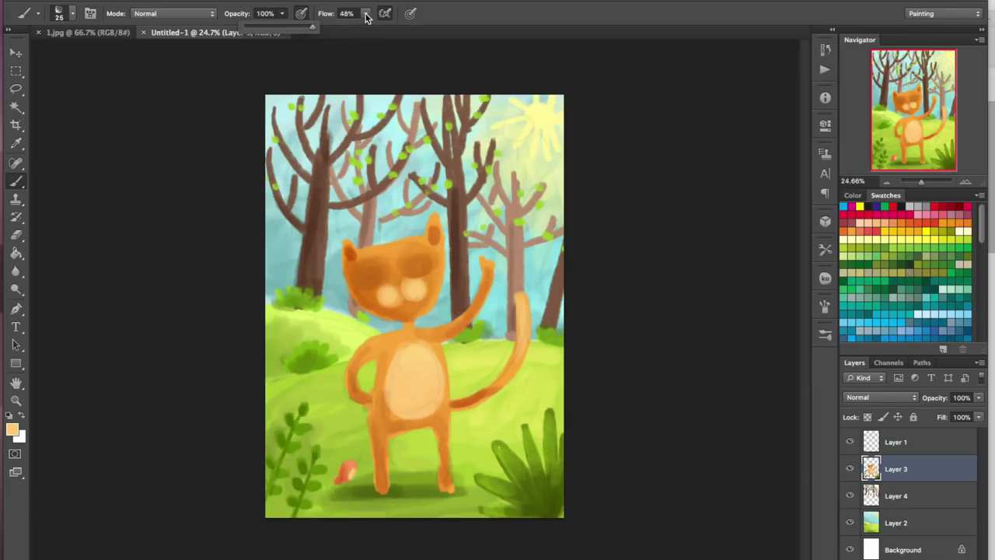
left_click_drag(366, 13, 408, 32)
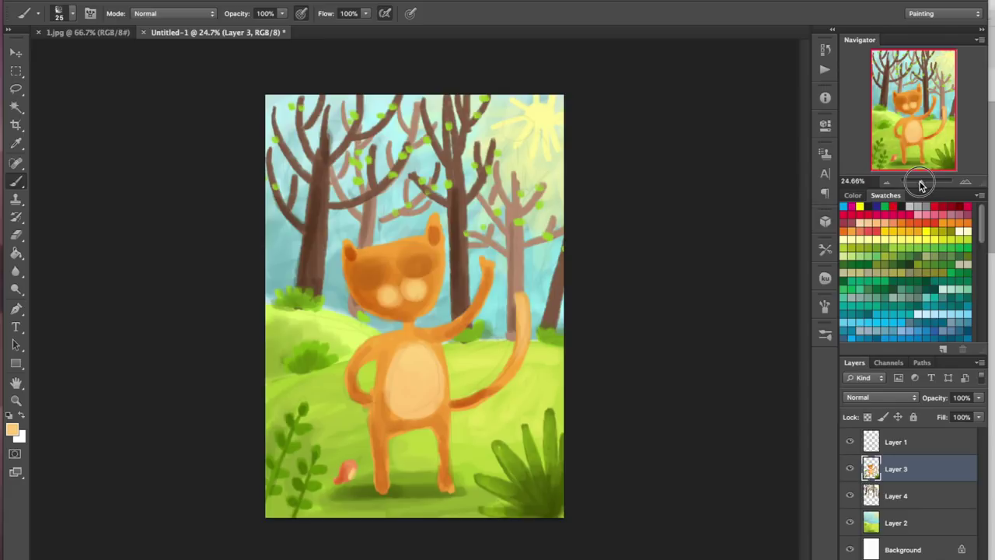
left_click_drag(922, 181, 927, 182)
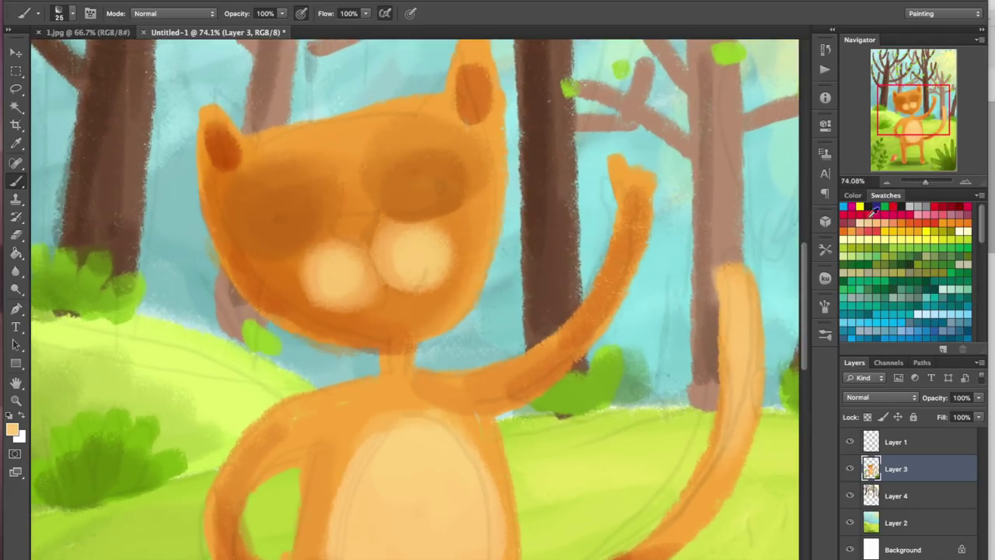
left_click(850, 442)
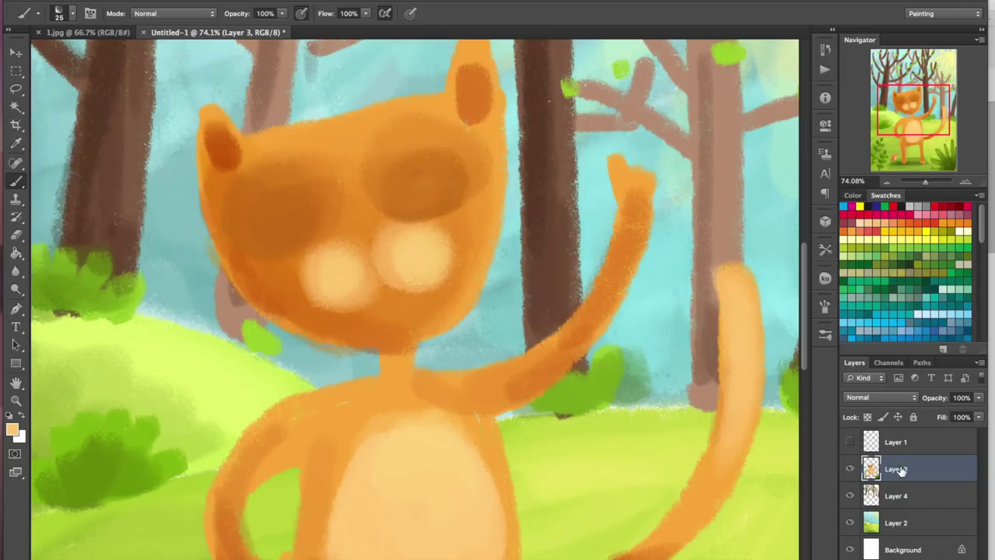
left_click_drag(914, 132, 915, 134)
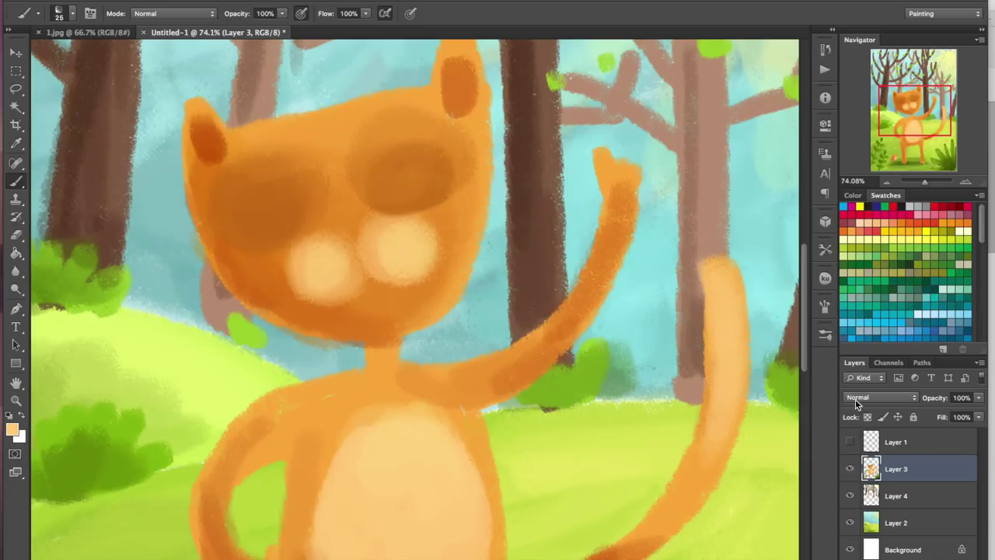
Step: Pick a dark brown and paint both eyes and the triangular nose
key("i")
left_click(274, 213)
left_click(11, 430)
left_click_drag(782, 190, 824, 279)
left_click(939, 129)
left_click(265, 213)
left_click(416, 180)
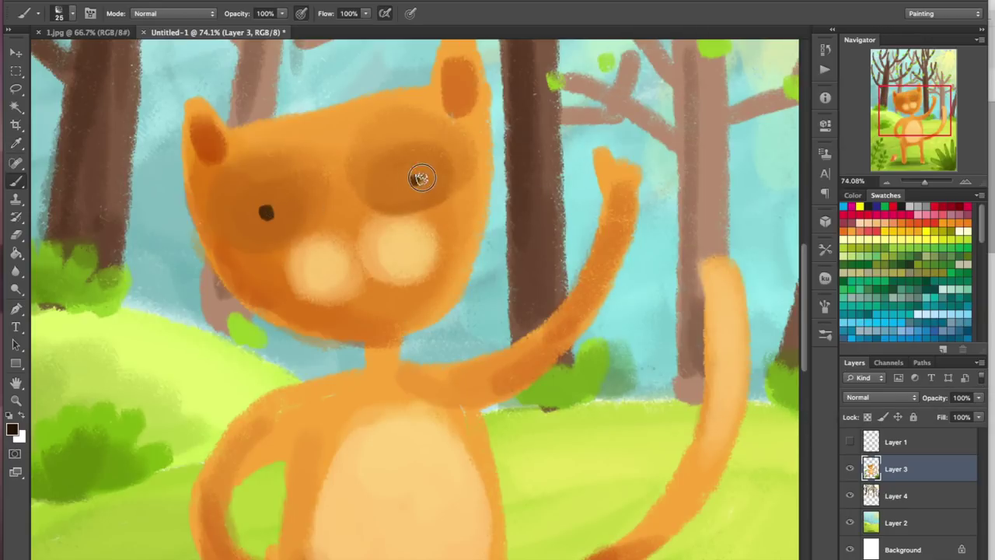
mouse_move(342, 203)
left_mouse_down()
mouse_move(354, 234)
mouse_move(346, 214)
mouse_move(328, 211)
mouse_move(344, 223)
left_mouse_up()
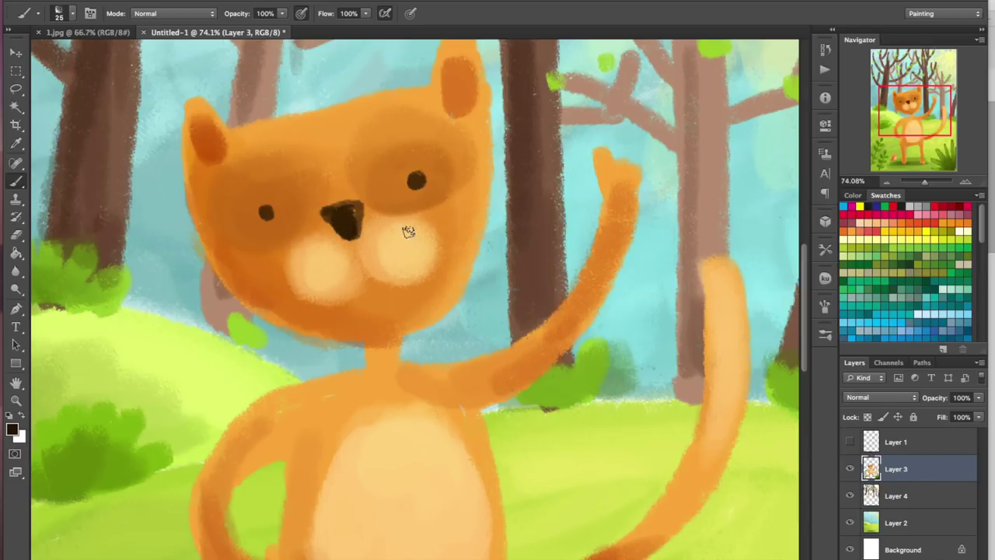
Step: With a 13 px brush, draw the mouth, inner-ear fur lines and both eyebrows
right_click(446, 248)
left_click_drag(451, 274, 442, 268)
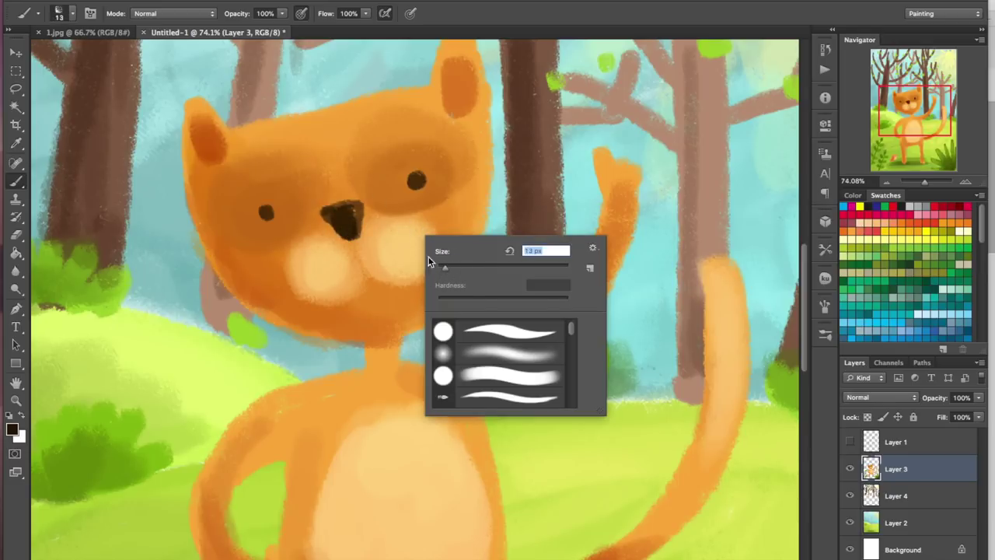
key("Return")
mouse_move(354, 227)
left_mouse_down()
mouse_move(364, 286)
mouse_move(394, 282)
left_mouse_up()
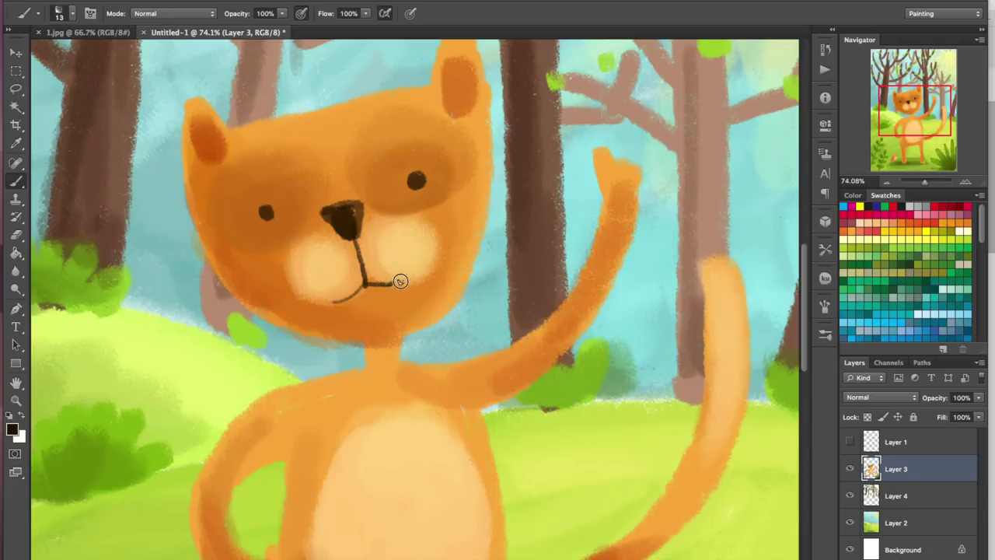
left_click_drag(207, 133, 217, 155)
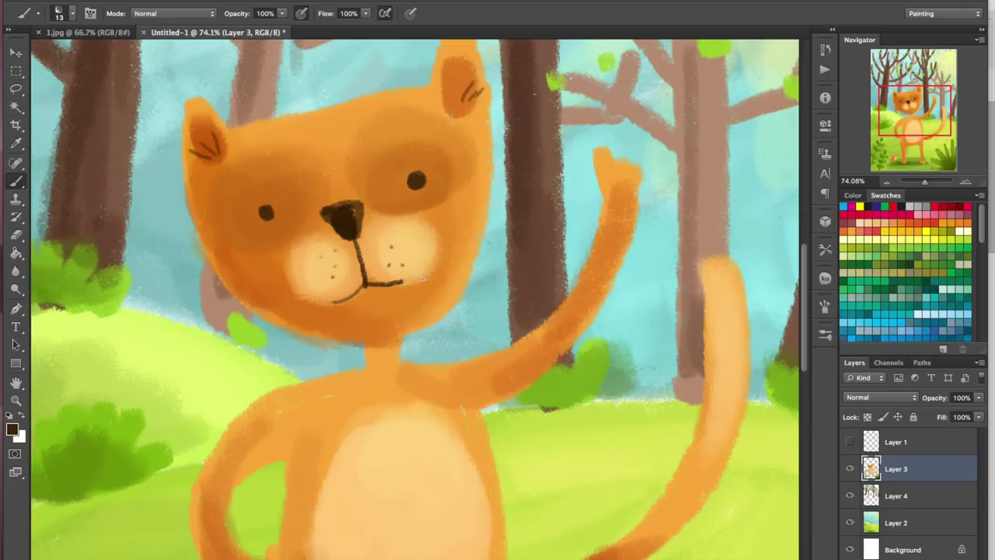
left_click_drag(315, 304, 345, 296)
left_click_drag(398, 130, 412, 128)
left_click_drag(264, 173, 245, 183)
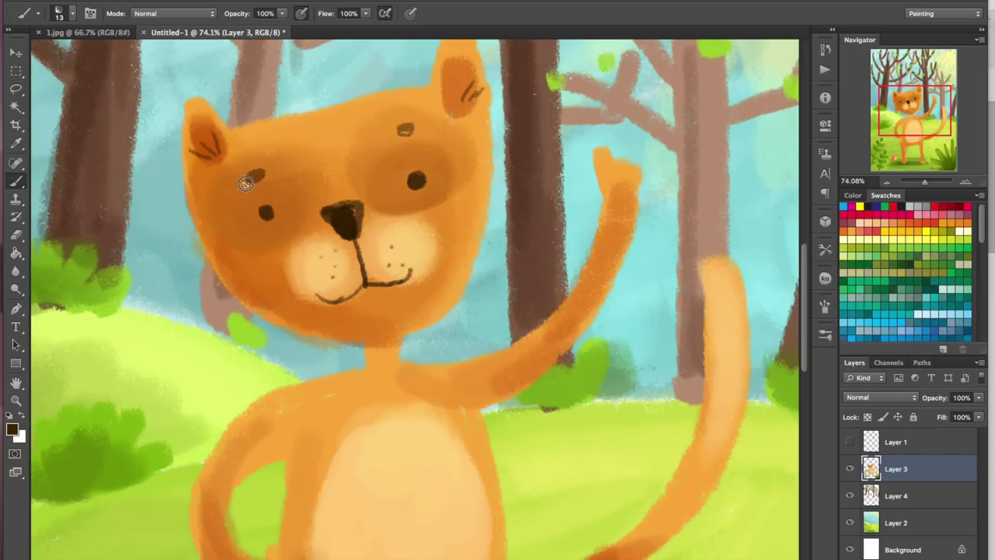
Step: Draw long whiskers fanning left and right from the muzzle
left_click_drag(393, 244, 505, 208)
mouse_move(393, 247)
left_mouse_down()
mouse_move(554, 229)
mouse_move(527, 263)
left_mouse_up()
left_click_drag(333, 261, 221, 289)
mouse_move(330, 265)
left_mouse_down()
mouse_move(164, 314)
mouse_move(262, 302)
mouse_move(233, 352)
left_mouse_up()
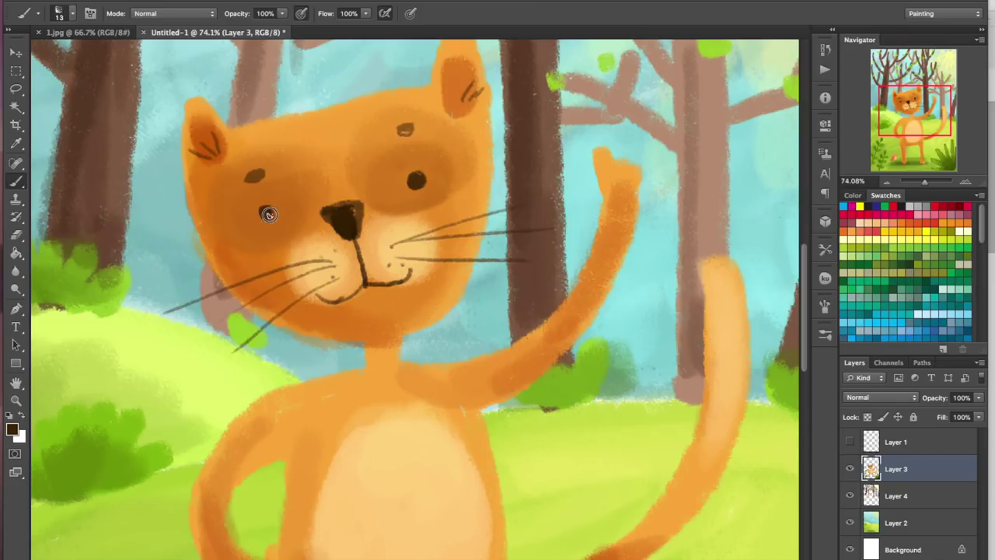
left_click(331, 270, "alt")
left_click_drag(902, 109, 898, 121)
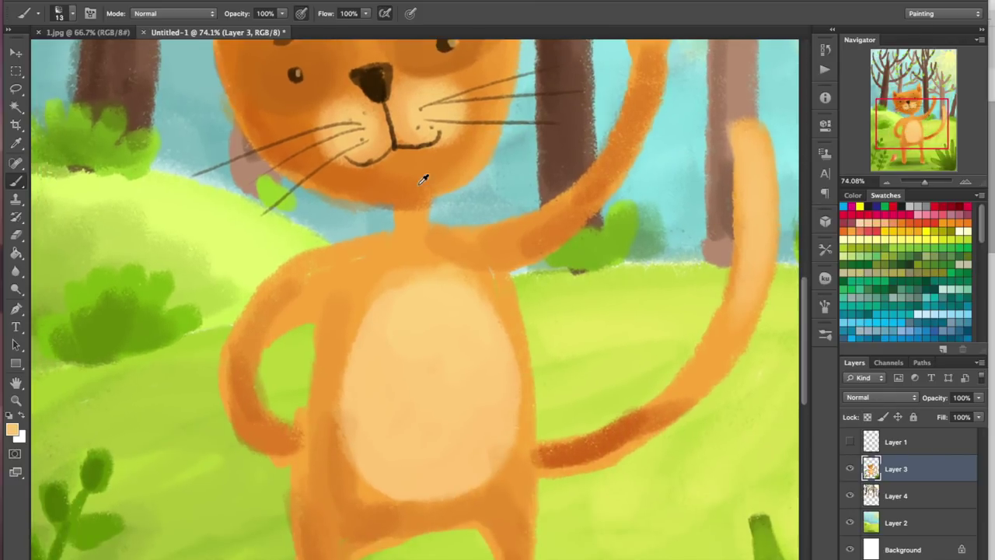
Step: In dark brown, outline both arms with fingers and the cat's cheek
left_click(12, 428)
left_click_drag(769, 160, 793, 218)
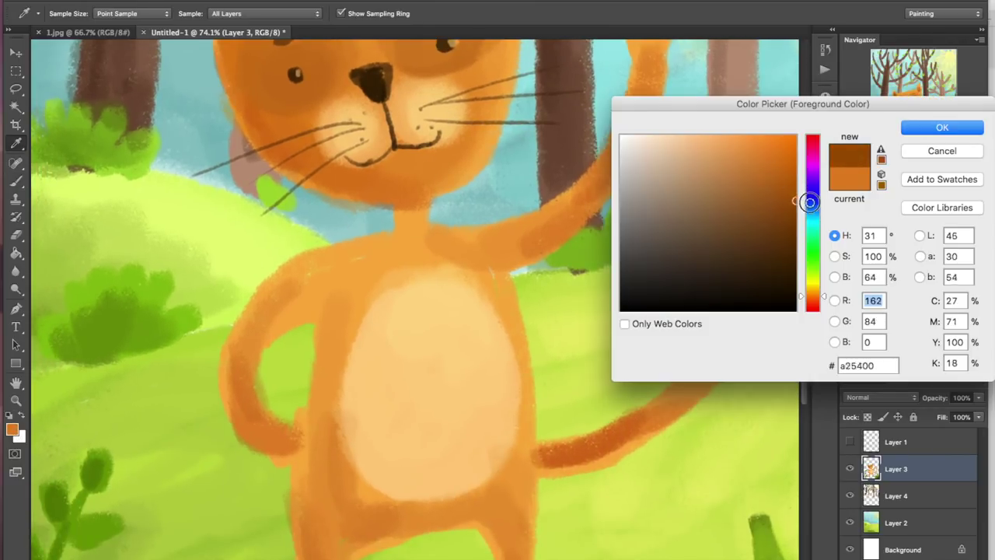
left_click(942, 128)
mouse_move(301, 317)
left_mouse_down()
mouse_move(258, 393)
mouse_move(300, 433)
mouse_move(289, 422)
mouse_move(264, 451)
left_mouse_up()
mouse_move(231, 340)
left_mouse_down()
mouse_move(228, 378)
mouse_move(277, 440)
left_mouse_up()
scroll(766, 133, "up", 1)
scroll(633, 183, "up", 5)
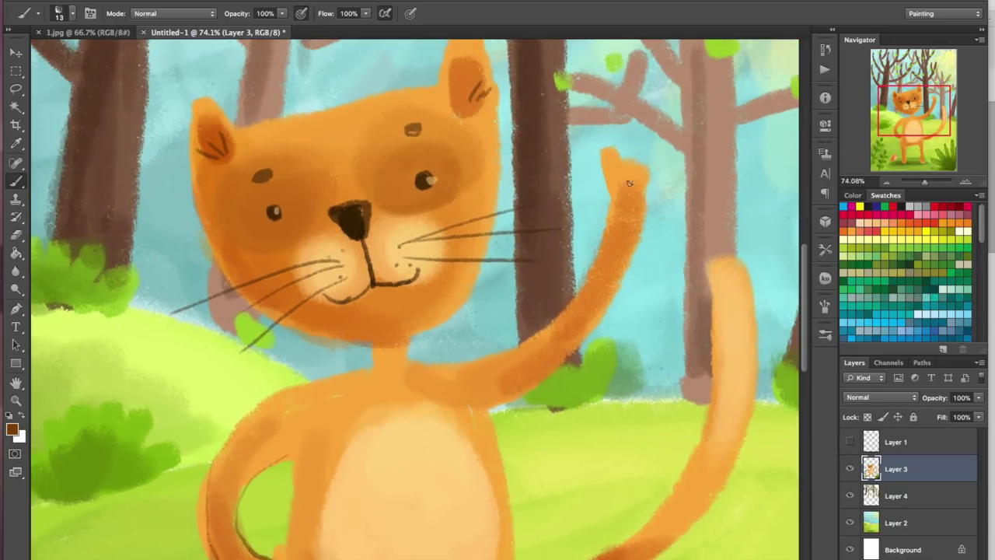
mouse_move(612, 146)
left_mouse_down()
mouse_move(639, 159)
mouse_move(650, 183)
mouse_move(579, 299)
mouse_move(463, 348)
left_mouse_up()
mouse_move(647, 204)
left_mouse_down()
mouse_move(561, 352)
mouse_move(478, 407)
left_mouse_up()
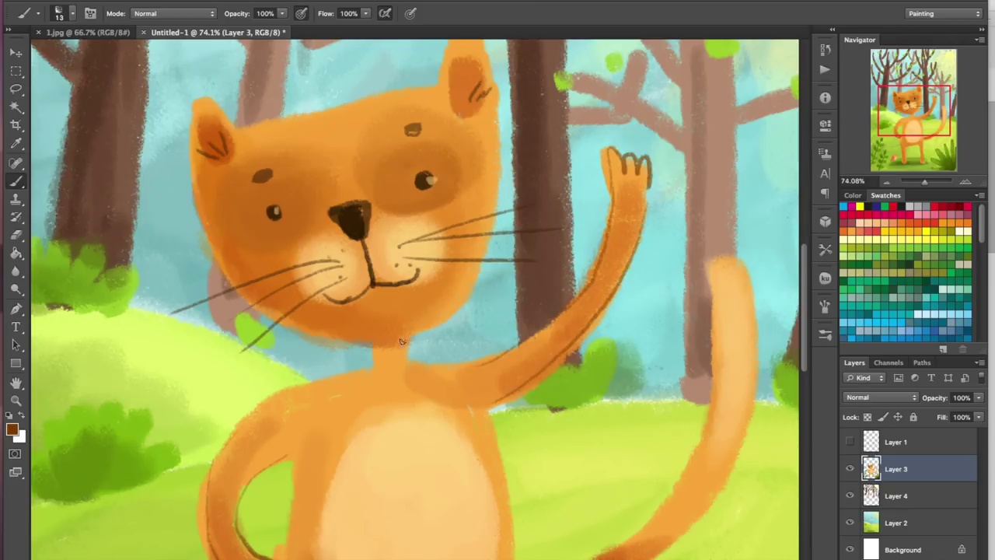
left_click_drag(417, 338, 468, 281)
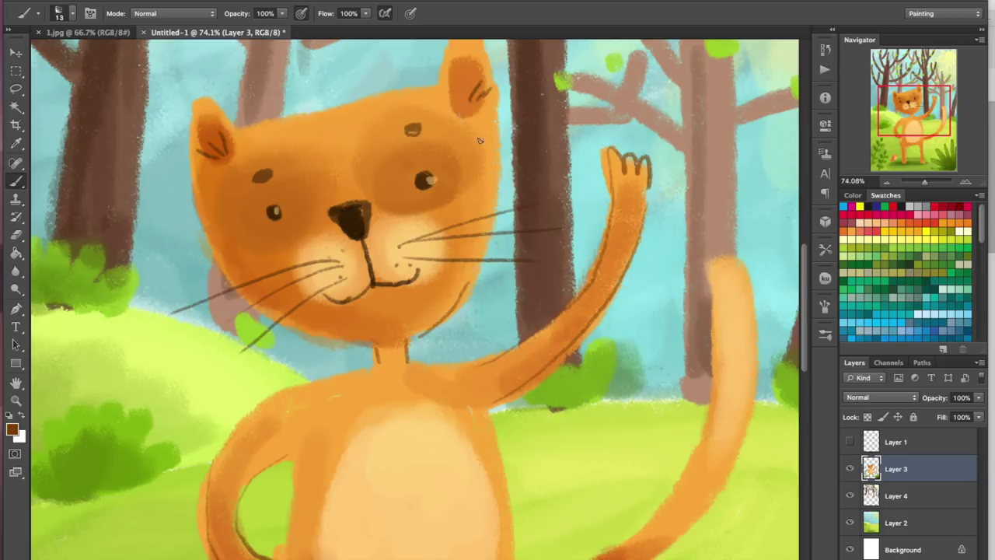
Step: Add short fur strokes on the head and outline the inner edges of both arms
left_click_drag(299, 115, 317, 123)
left_click_drag(342, 116, 340, 97)
left_click_drag(352, 113, 349, 86)
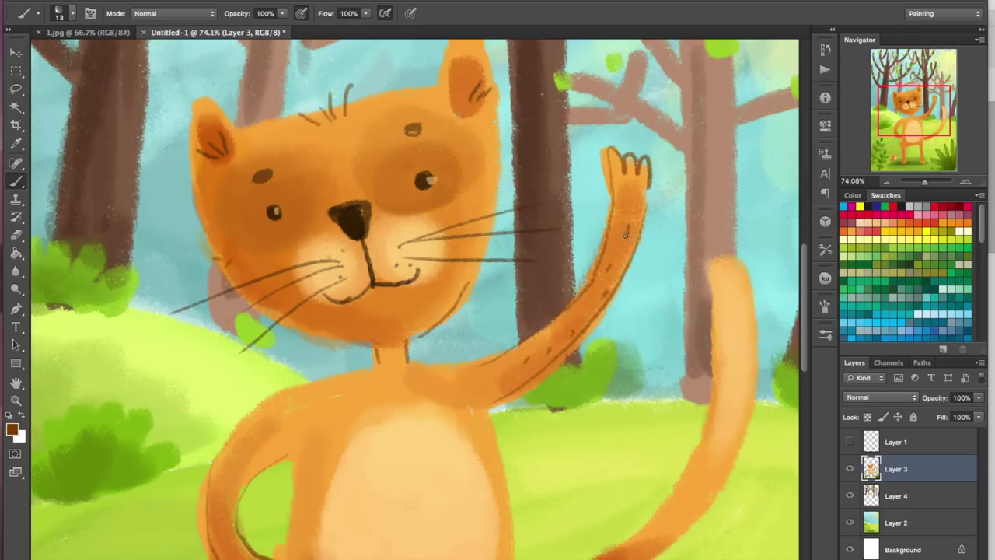
left_click_drag(224, 543, 255, 556)
left_click_drag(914, 94, 914, 128)
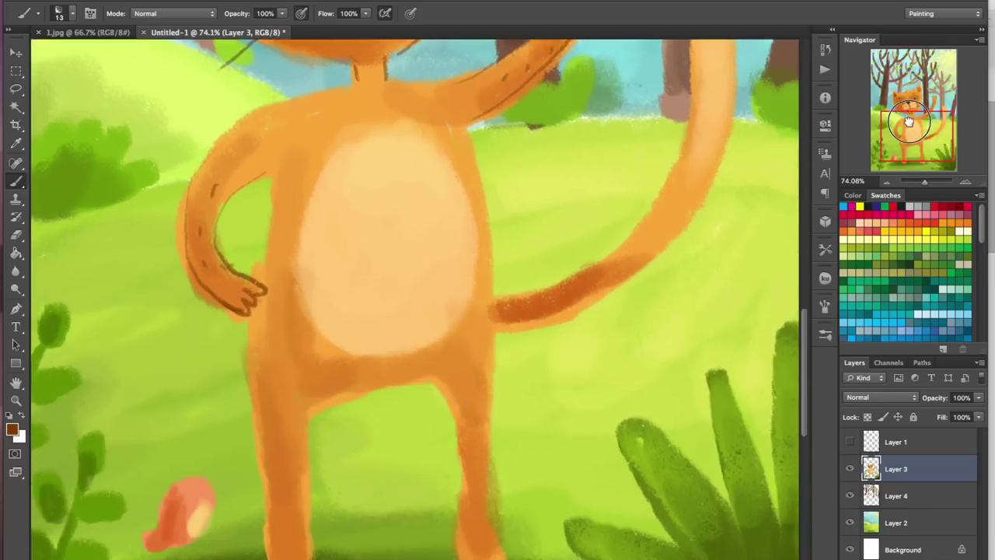
left_click_drag(279, 125, 267, 207)
Step: Outline the legs, body, tail and shoulder, adding fur dashes along the tail
mouse_move(273, 410)
left_mouse_down()
mouse_move(285, 493)
mouse_move(297, 493)
mouse_move(327, 339)
mouse_move(457, 329)
mouse_move(469, 484)
mouse_move(509, 498)
left_mouse_up()
mouse_move(503, 317)
left_mouse_down()
mouse_move(489, 422)
mouse_move(510, 490)
left_mouse_up()
left_click_drag(504, 217, 491, 294)
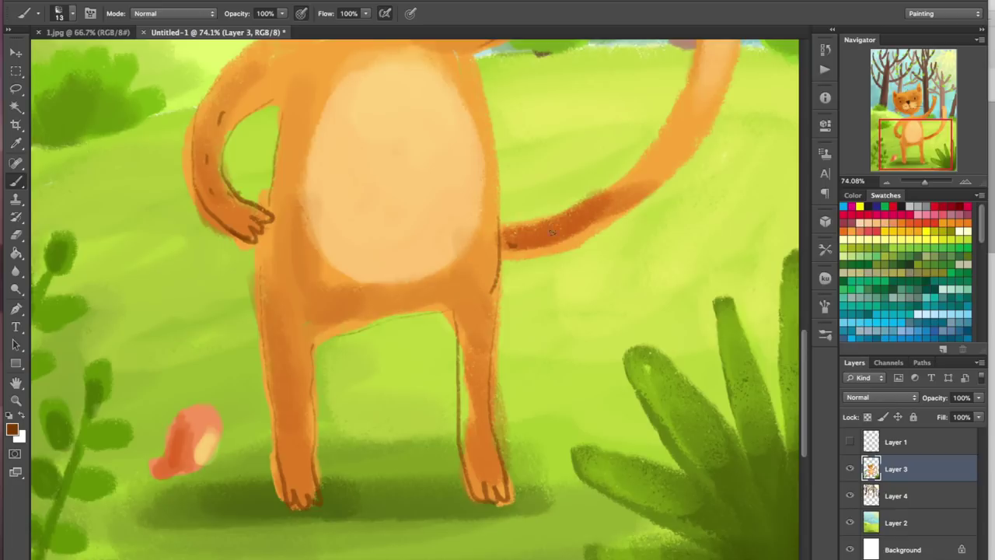
scroll(544, 233, "up", 5)
mouse_move(655, 166)
left_mouse_down()
mouse_move(589, 358)
mouse_move(493, 412)
mouse_move(561, 411)
left_mouse_up()
left_click_drag(677, 127, 679, 141)
left_click_drag(685, 157, 687, 168)
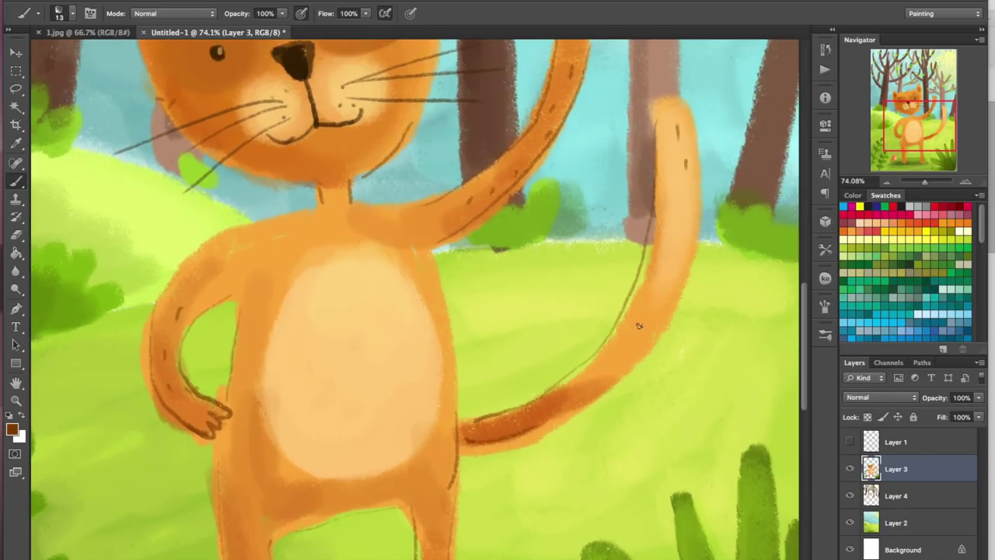
left_click_drag(624, 328, 620, 341)
left_click_drag(631, 344, 633, 354)
left_click_drag(435, 262, 460, 426)
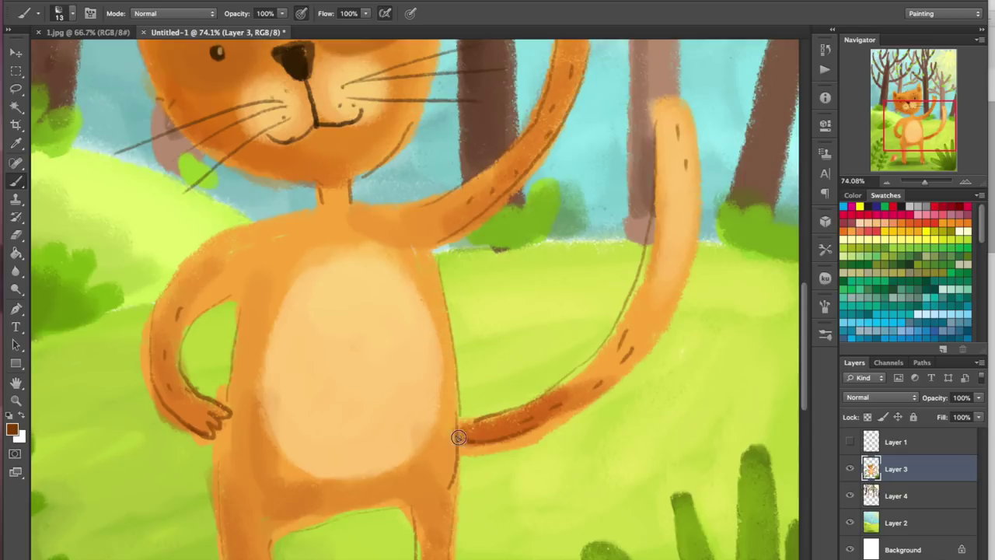
left_click_drag(316, 190, 219, 242)
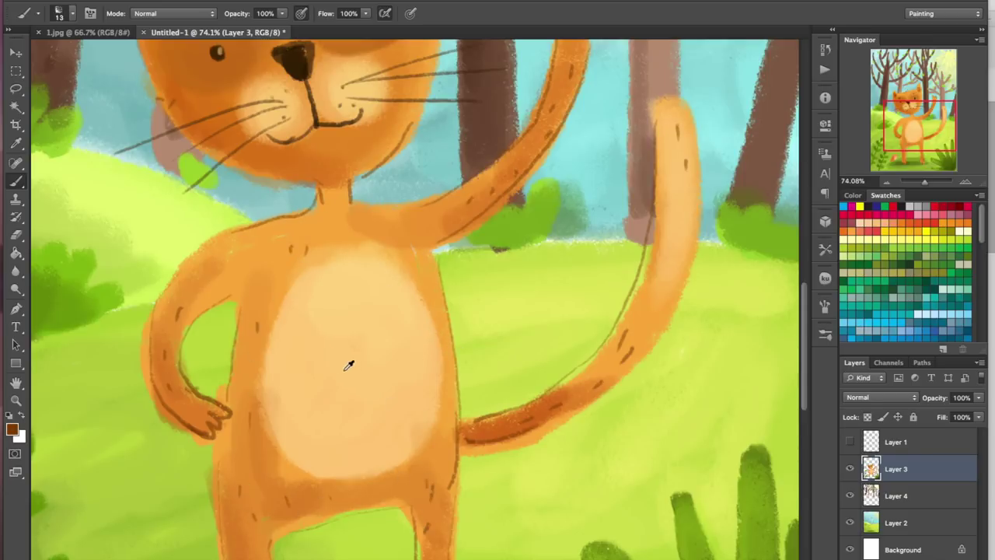
Step: Set the paint colour to a pale cream
left_click(13, 432)
left_click(665, 137)
left_click(942, 127)
left_click_drag(911, 122, 909, 102)
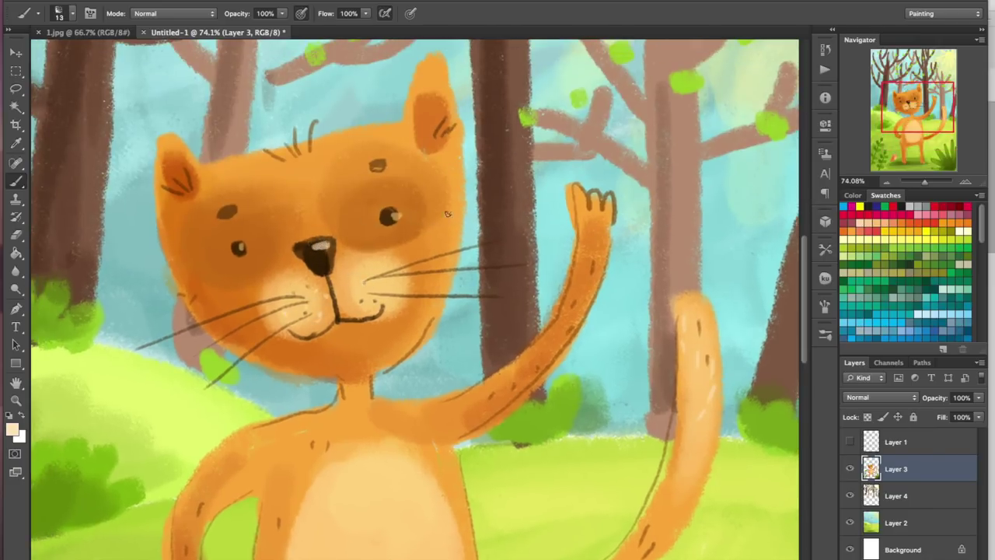
Step: Zoom out to 52.2% on the cat's body and set a dark brown foreground colour
left_click_drag(931, 190, 925, 180)
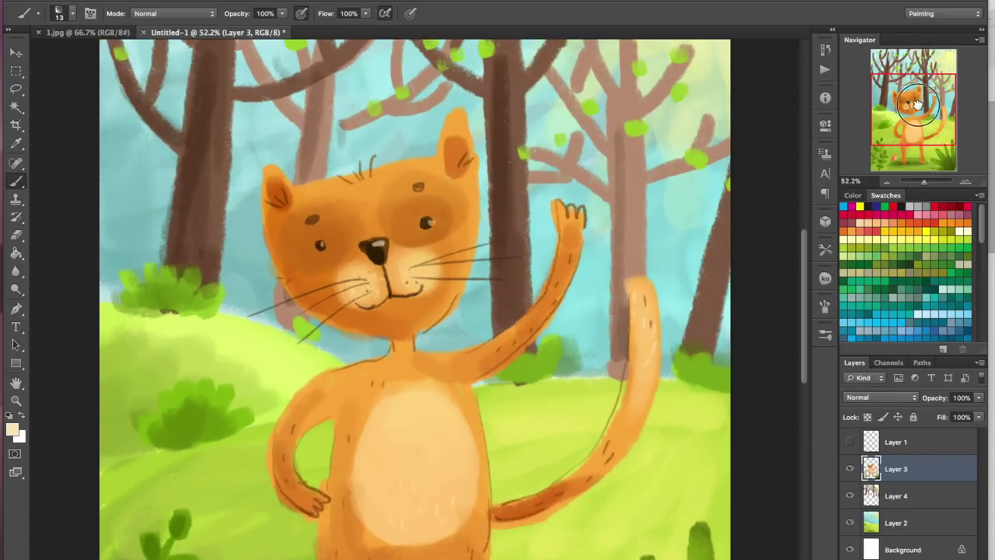
left_click_drag(919, 106, 919, 130)
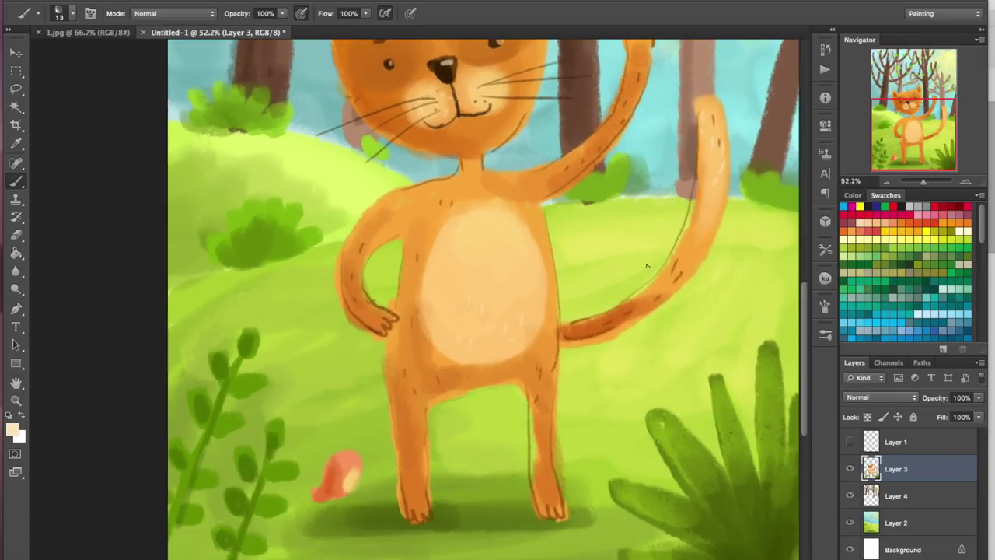
left_click(13, 430)
left_click_drag(785, 187, 805, 206)
key("Return")
key("b")
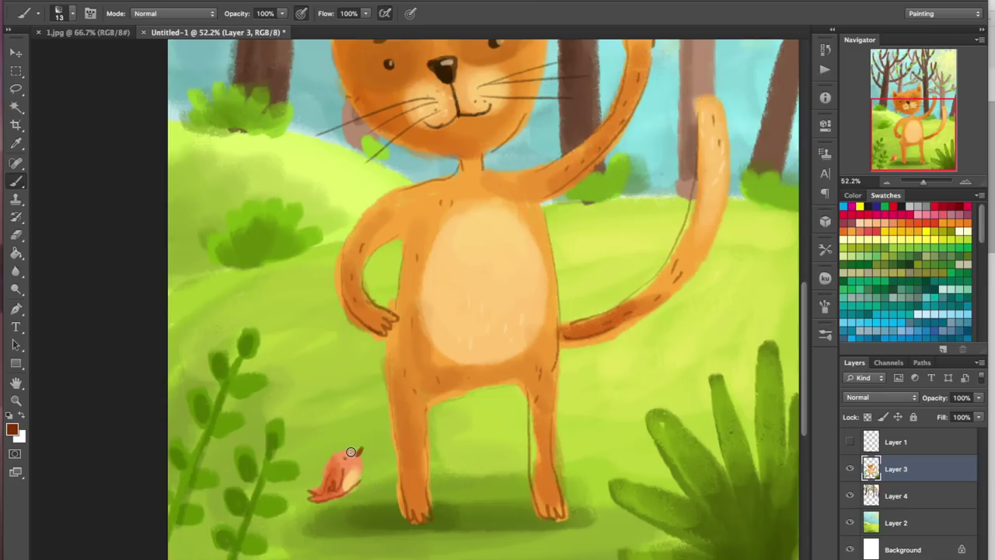
Step: With an even darker brown, paint the red bird's second leg and a head tuft
left_click(12, 430)
left_click(779, 271)
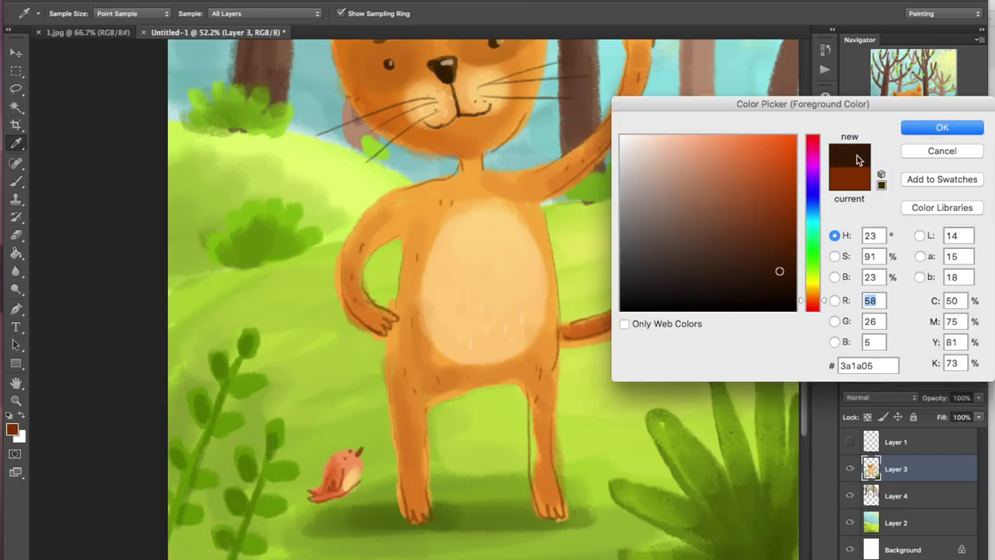
key("Return")
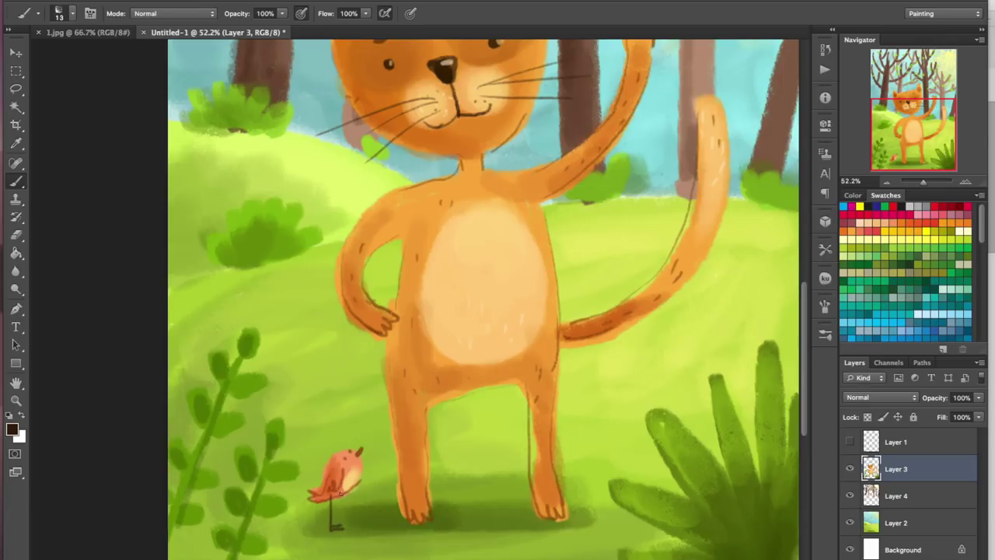
mouse_move(343, 493)
left_mouse_down()
mouse_move(343, 527)
mouse_move(354, 521)
left_mouse_up()
left_click(357, 451)
Step: Pick a bright yellow-green and highlight the left vine's stem and leaves
left_click(12, 429)
left_click(812, 136)
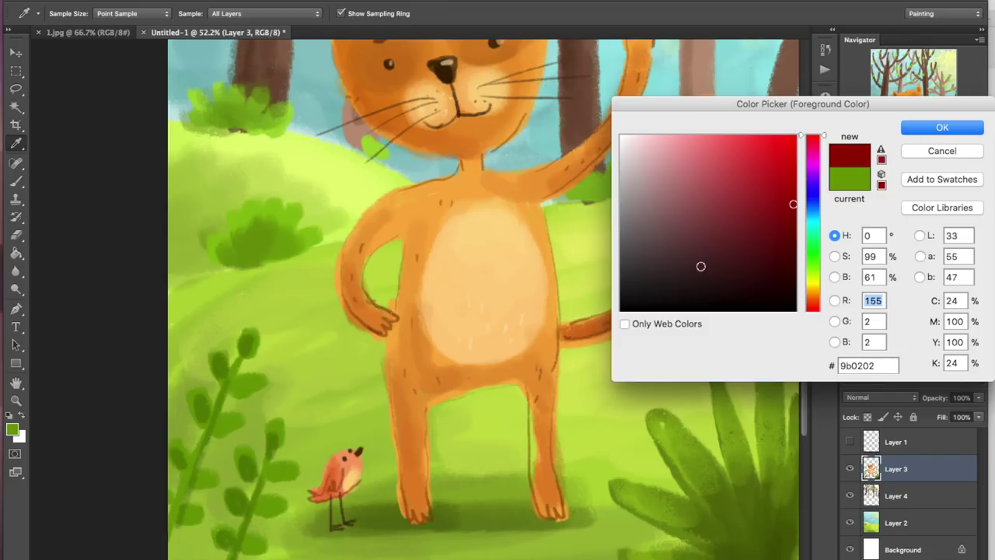
left_click(218, 426)
left_click(762, 150)
left_click_drag(762, 151, 733, 134)
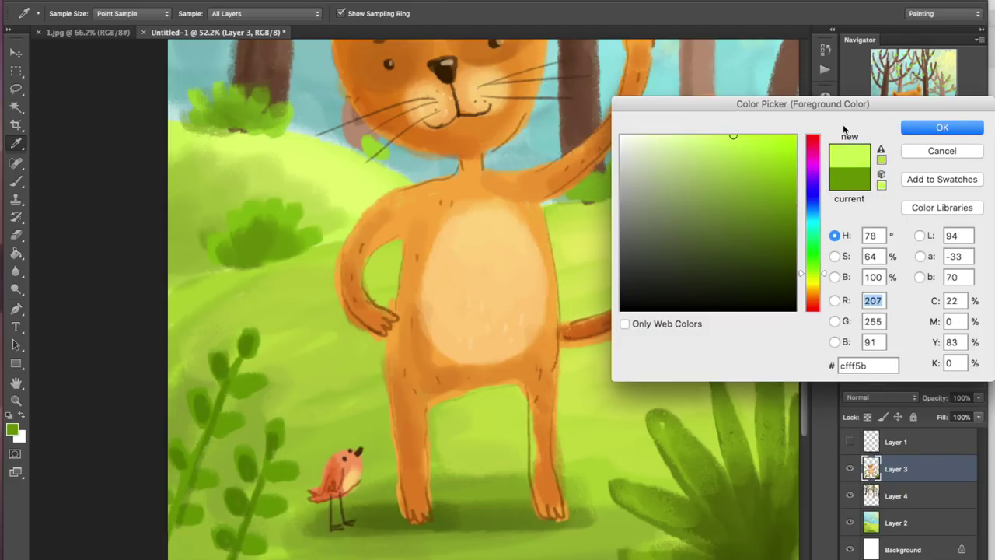
left_click(925, 127)
left_click_drag(240, 359, 173, 543)
mouse_move(258, 349)
left_mouse_down()
mouse_move(247, 359)
mouse_move(267, 383)
mouse_move(225, 348)
mouse_move(225, 379)
left_mouse_up()
left_click_drag(240, 378, 249, 382)
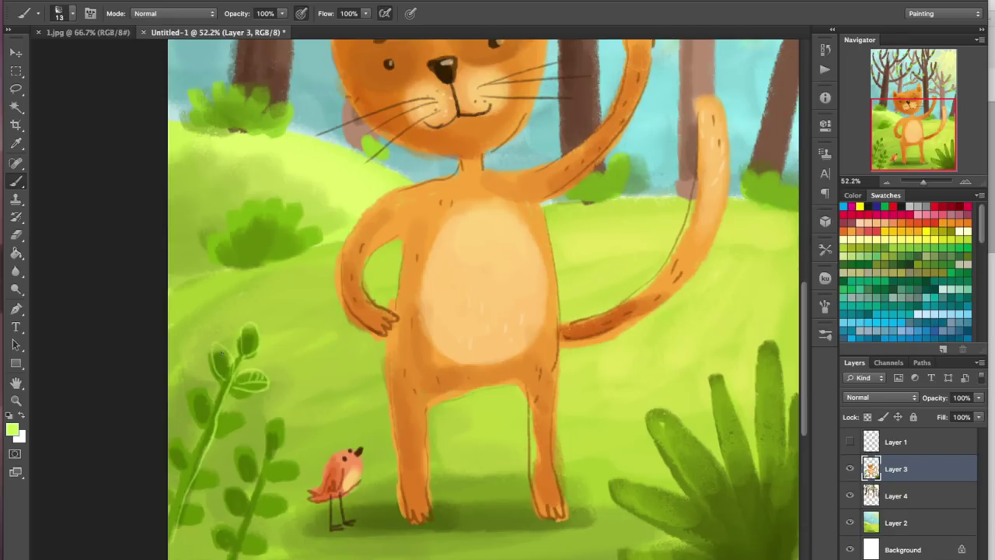
Step: Pick a saturated dark green from the grass and paint veins on four grass leaves
left_click_drag(734, 496, 597, 496)
left_click(603, 465, "alt")
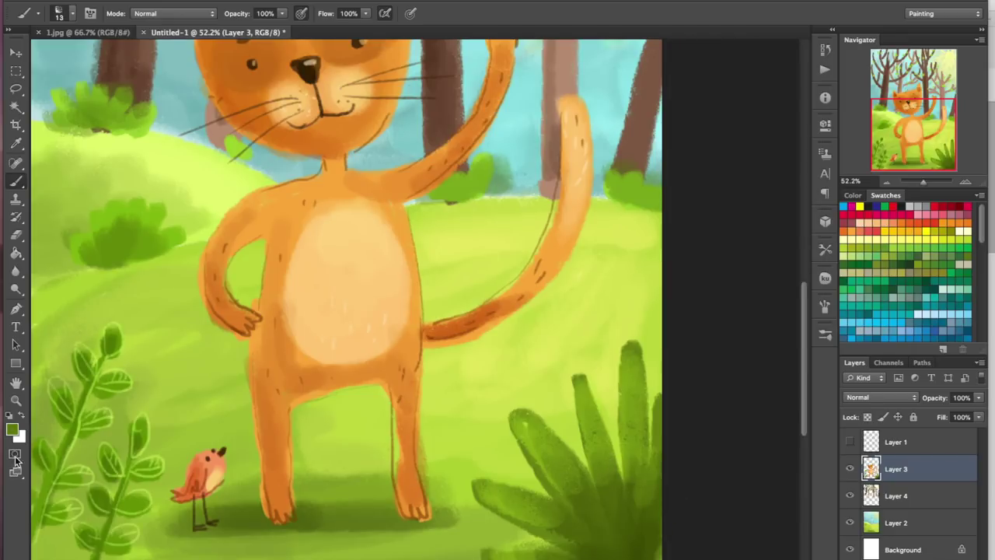
left_click(14, 430)
left_click_drag(781, 247, 797, 251)
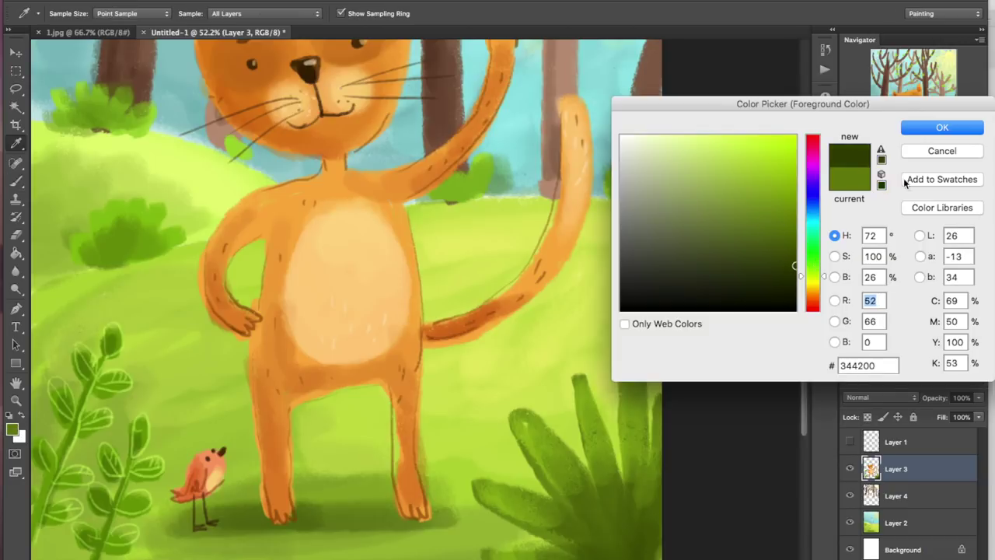
left_click(933, 130)
left_click_drag(577, 380, 630, 553)
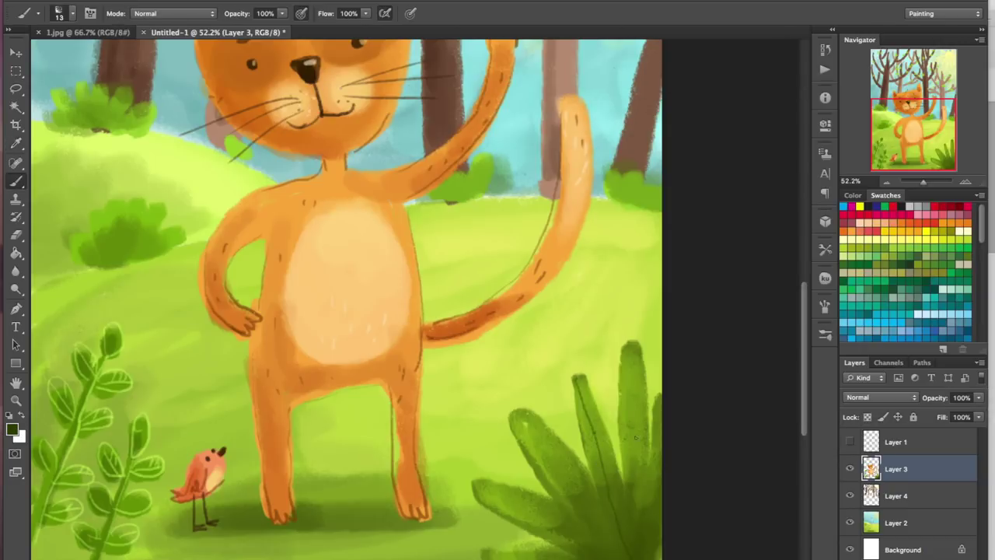
left_click_drag(633, 377, 644, 521)
left_click_drag(515, 417, 570, 487)
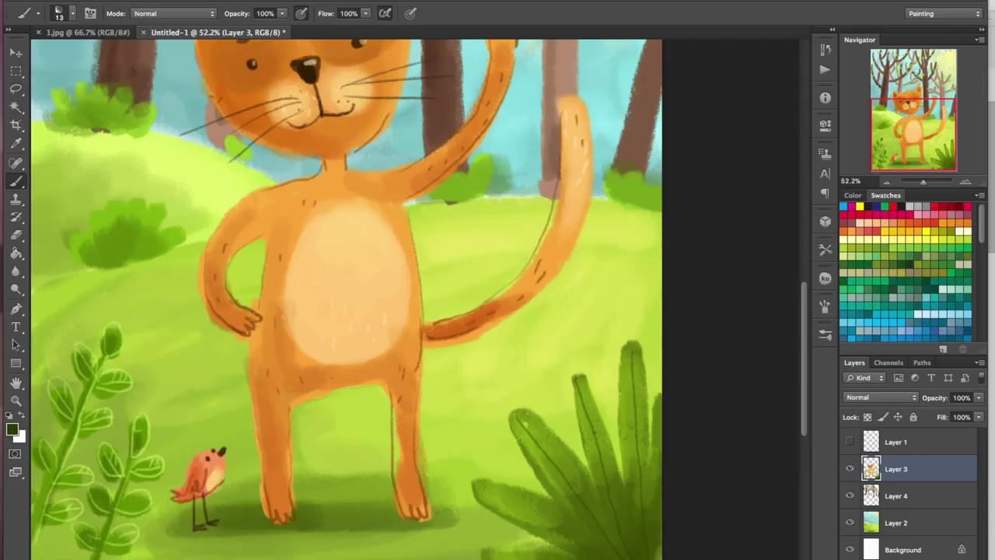
left_click_drag(483, 488, 557, 531)
Step: Hatch dark green marks along the right, middle, left-middle and lower-left grass leaves
left_click_drag(633, 387, 619, 412)
left_click_drag(634, 408, 618, 423)
mouse_move(650, 392)
left_mouse_down()
mouse_move(636, 422)
mouse_move(605, 433)
mouse_move(614, 479)
left_mouse_up()
left_click_drag(606, 463, 588, 482)
left_click_drag(543, 422, 548, 434)
left_click_drag(553, 431, 560, 460)
left_click_drag(565, 448, 575, 481)
left_click_drag(505, 482, 516, 491)
left_click_drag(513, 493, 556, 521)
left_click_drag(517, 522, 550, 534)
Step: Bring the treetops and sun into view and make Layer 4 active
scroll(526, 553, "down", 2)
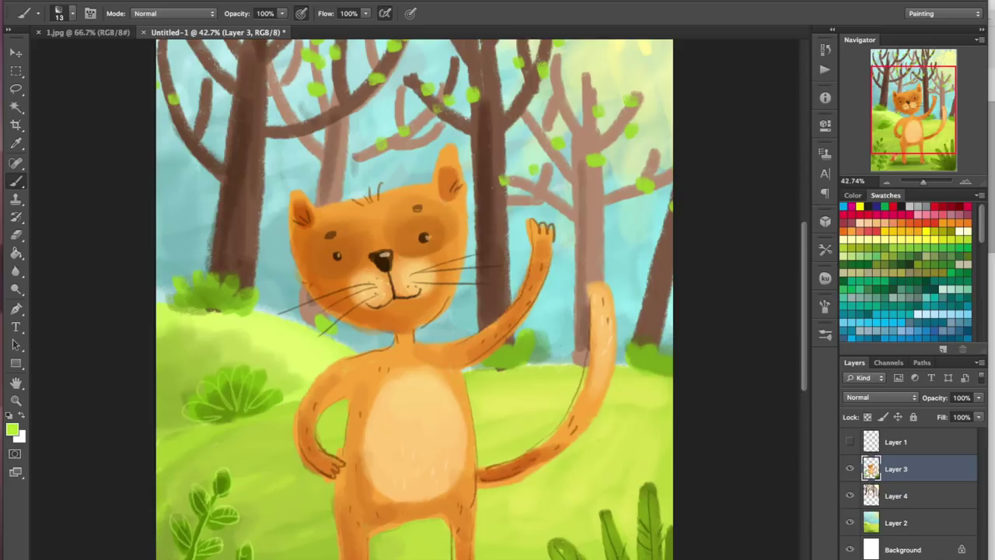
left_click_drag(917, 118, 919, 102)
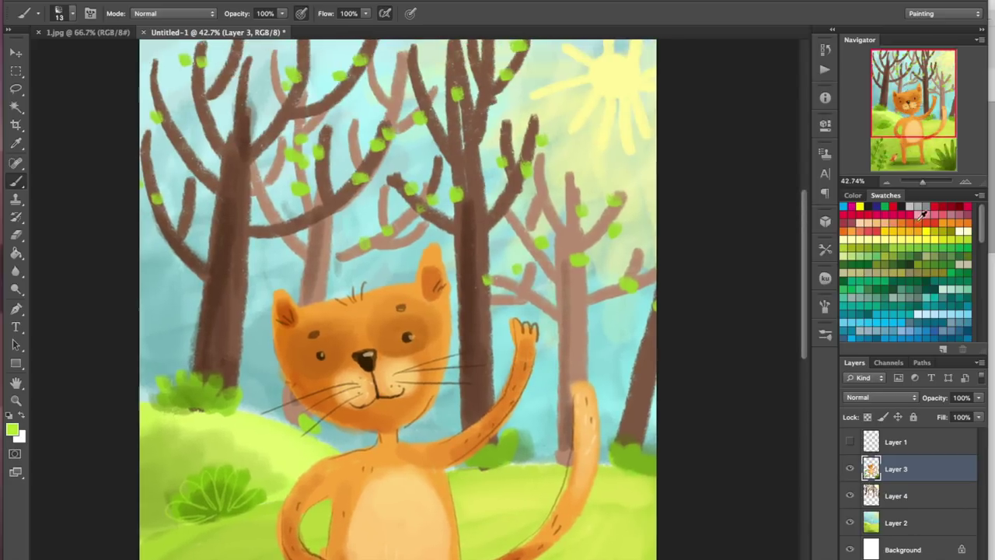
left_click(901, 496)
Step: Pick a darker trunk brown and shade the left tree trunk
left_click(221, 252, "alt")
left_click(16, 432)
left_click(735, 274)
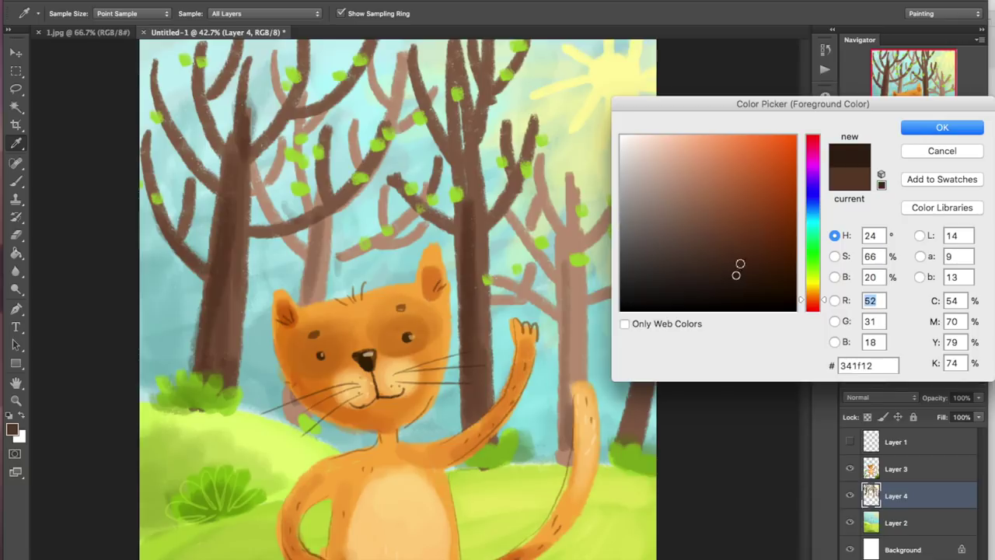
left_click(937, 127)
left_click_drag(216, 232, 212, 280)
left_click_drag(228, 193, 210, 370)
left_click_drag(232, 274, 231, 360)
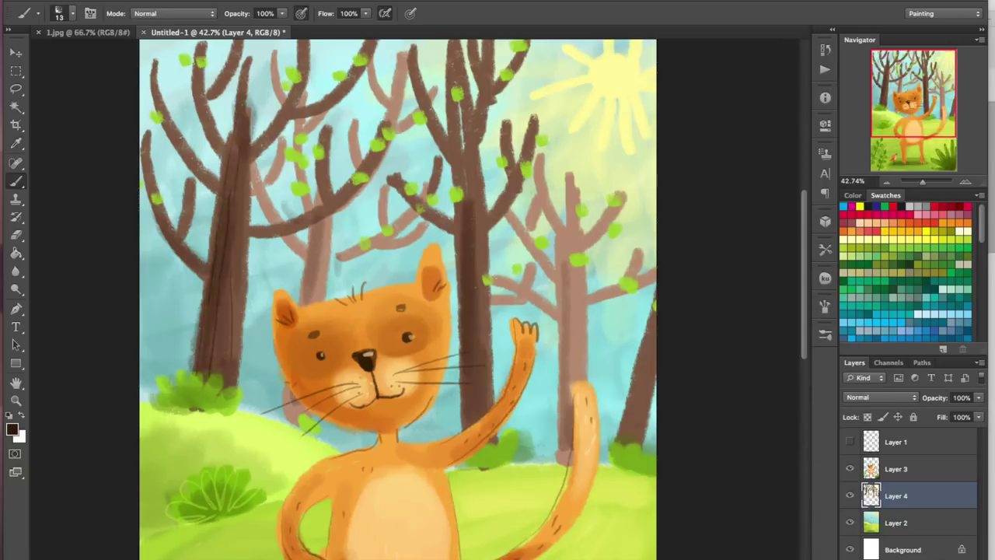
Step: Darken the left tree's branches and shade the central tree trunk
left_click_drag(159, 209, 211, 263)
left_click_drag(203, 109, 219, 140)
left_click_drag(261, 227, 336, 201)
left_click_drag(459, 207, 461, 348)
mouse_move(463, 368)
left_mouse_down()
mouse_move(465, 423)
mouse_move(475, 412)
left_mouse_up()
left_click_drag(482, 326, 487, 390)
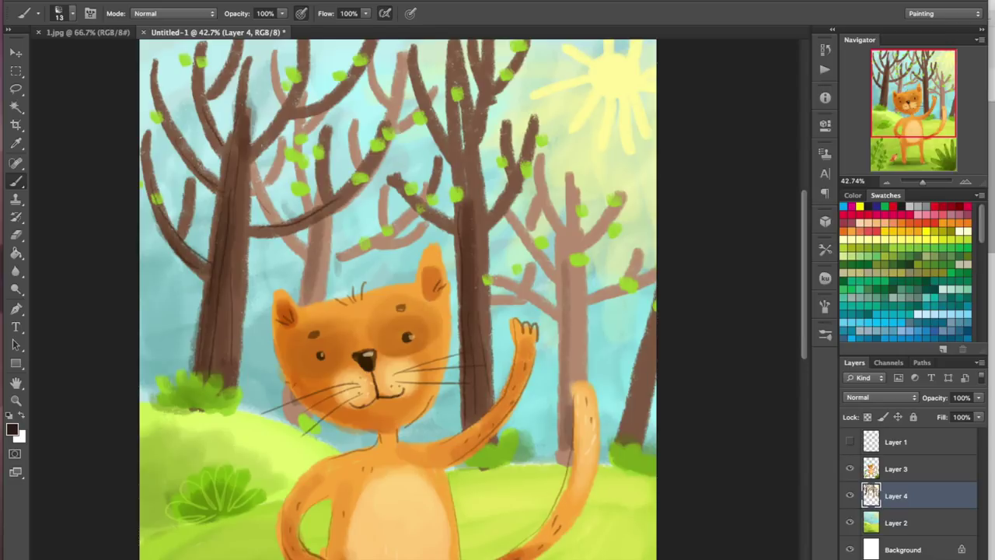
Step: Shade the right trunk and add light-green bushes at its base and below the cat's cheek
left_click_drag(644, 362, 616, 441)
mouse_move(638, 383)
left_mouse_down()
mouse_move(629, 431)
mouse_move(645, 428)
left_mouse_up()
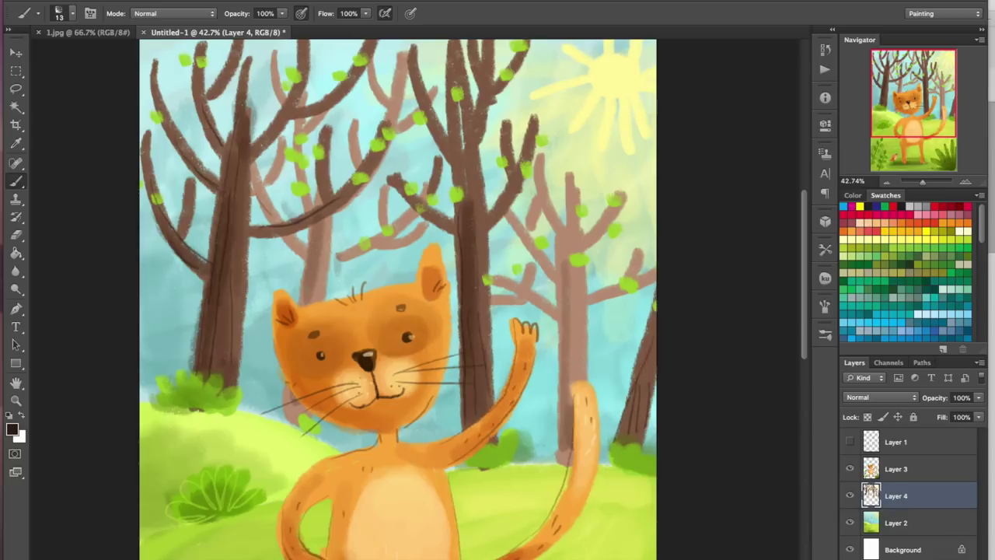
mouse_move(653, 346)
left_mouse_down()
mouse_move(667, 316)
mouse_move(694, 332)
left_mouse_up()
mouse_move(328, 278)
left_mouse_down()
mouse_move(342, 308)
mouse_move(376, 317)
left_mouse_up()
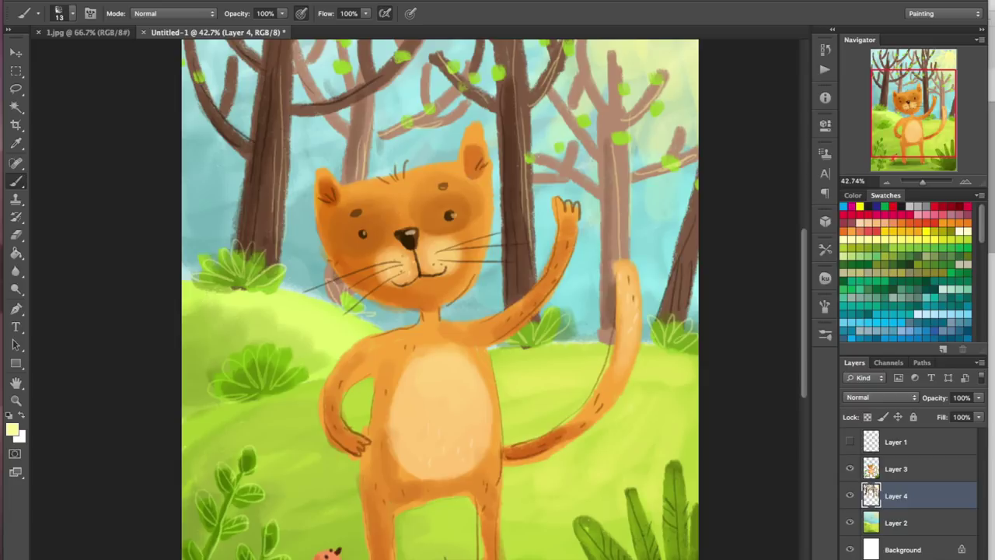
Step: Zoom out to review the whole illustration, then make Layer 2 active and sample the sun's yellow
left_click(896, 469)
left_click(402, 278, "alt")
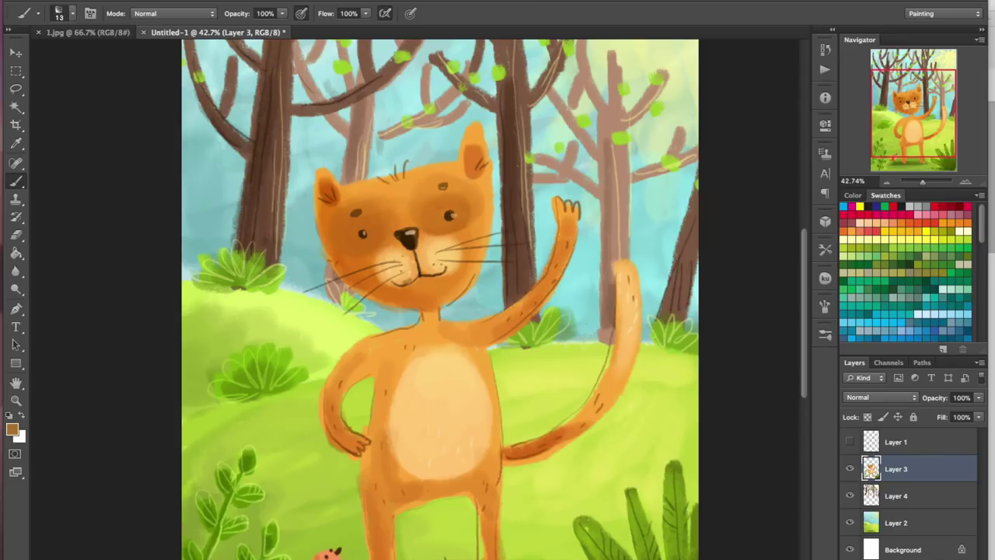
left_click_drag(923, 182, 925, 184)
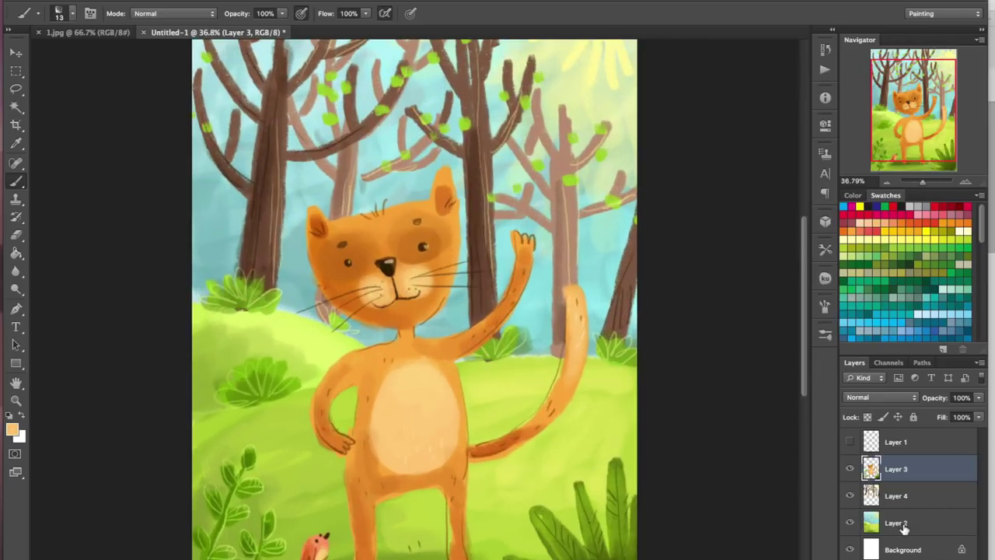
left_click(903, 525)
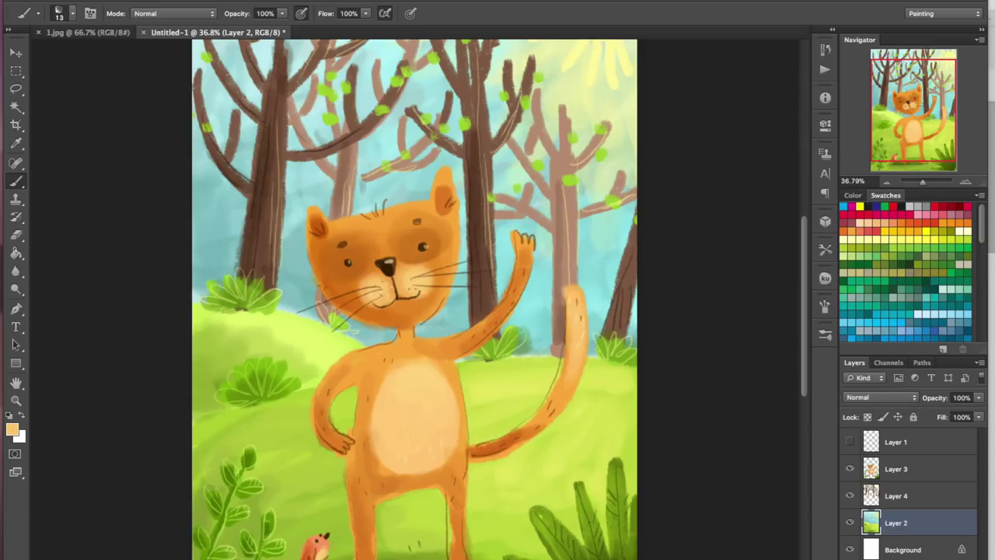
left_click(597, 68, "alt")
Step: Paint two thin pale-yellow light rays, then hatch dark-teal strokes beside the left tree trunk
left_click_drag(366, 207, 404, 173)
left_click_drag(608, 212, 609, 278)
left_click(297, 268, "alt")
left_click(14, 432)
left_click(693, 207)
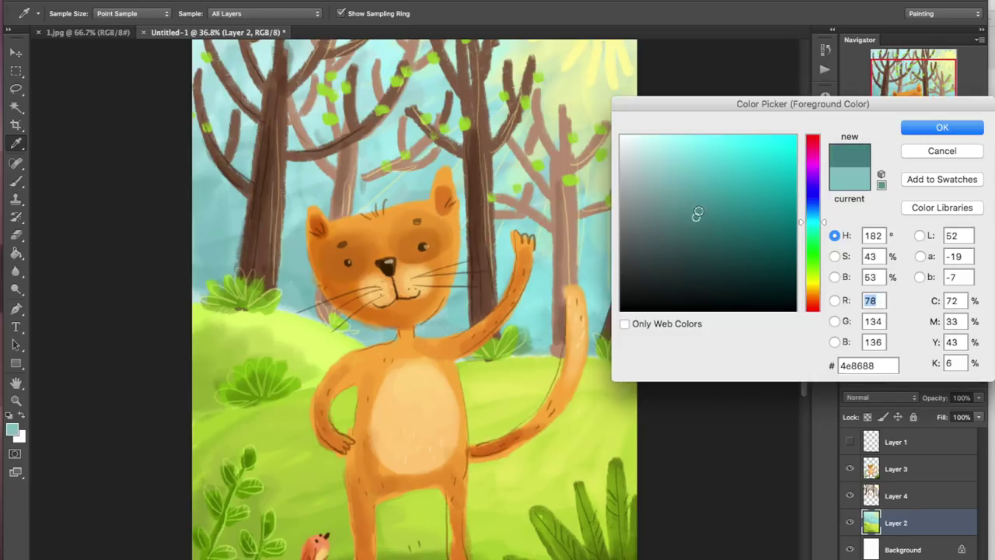
left_click(895, 128)
left_click_drag(197, 225, 196, 252)
mouse_move(203, 198)
left_mouse_down()
mouse_move(203, 247)
mouse_move(220, 280)
left_mouse_up()
left_click_drag(215, 238, 238, 260)
Step: At 48% brush opacity, add faint strokes near the cat's whiskers and the grass horizon
left_click(281, 13)
left_click_drag(283, 25, 249, 26)
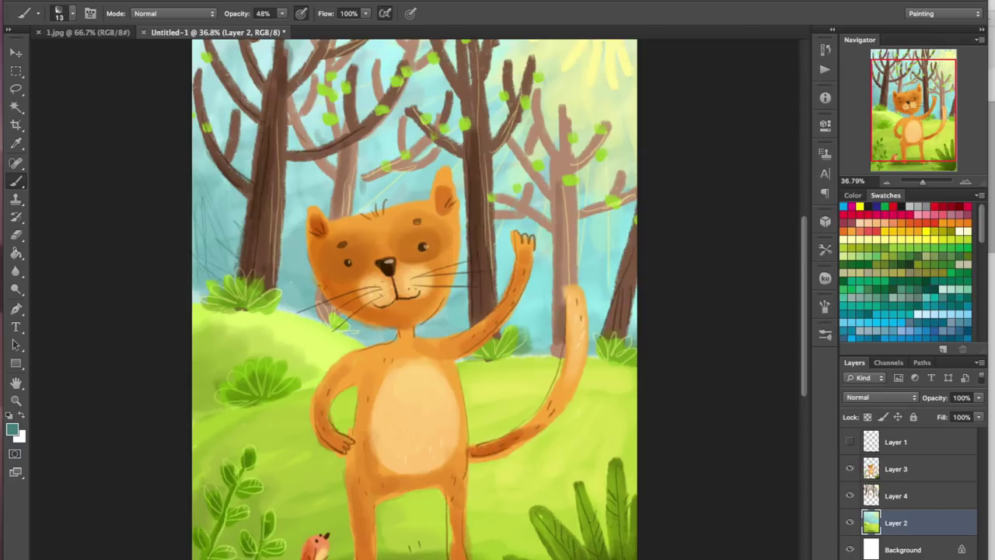
left_click_drag(284, 285, 306, 299)
left_click_drag(510, 355, 550, 354)
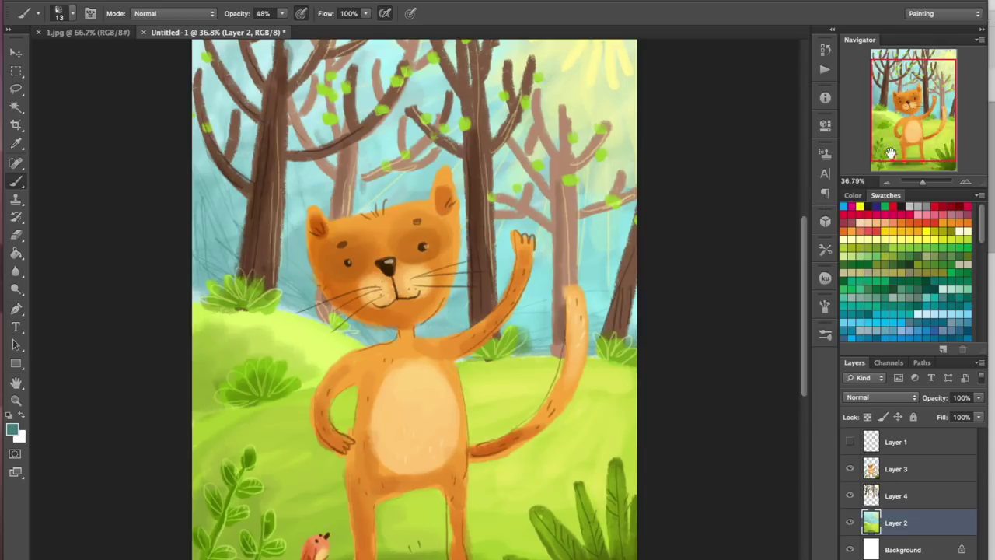
Step: Sample the sun's pale yellow, then a green from the grass
mouse_move(922, 93)
left_mouse_down()
mouse_move(905, 96)
mouse_move(927, 49)
left_mouse_up()
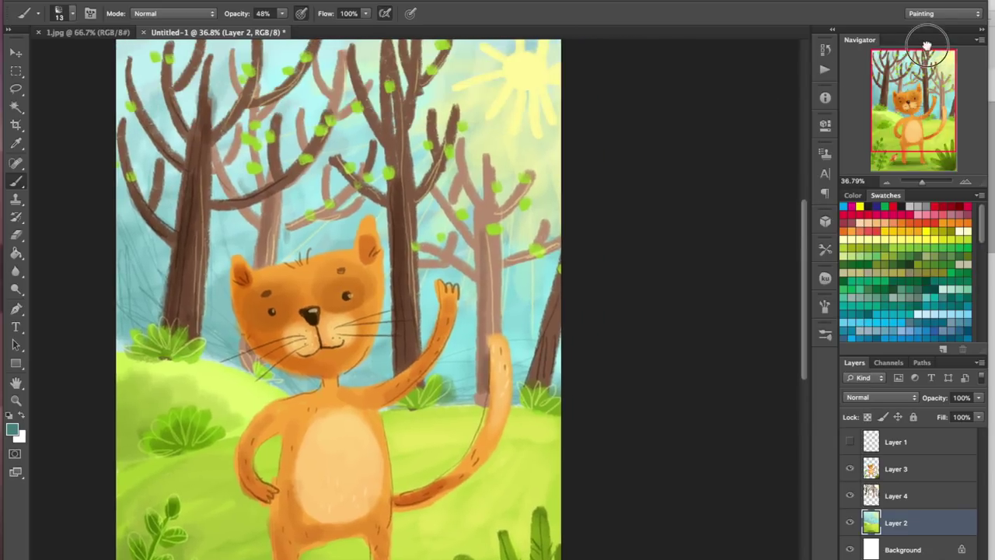
left_click(511, 73, "alt")
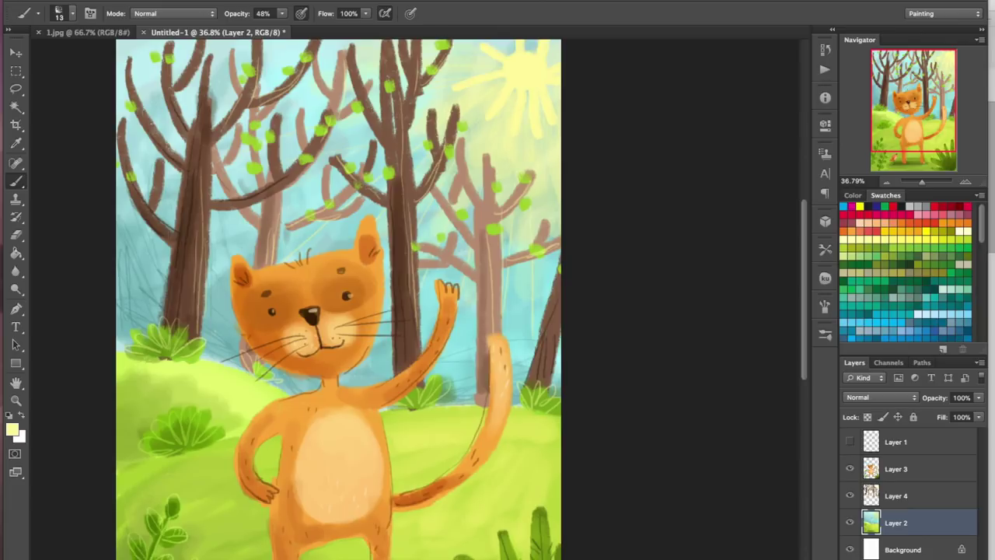
left_click_drag(353, 551, 408, 454)
left_click(552, 490, "alt")
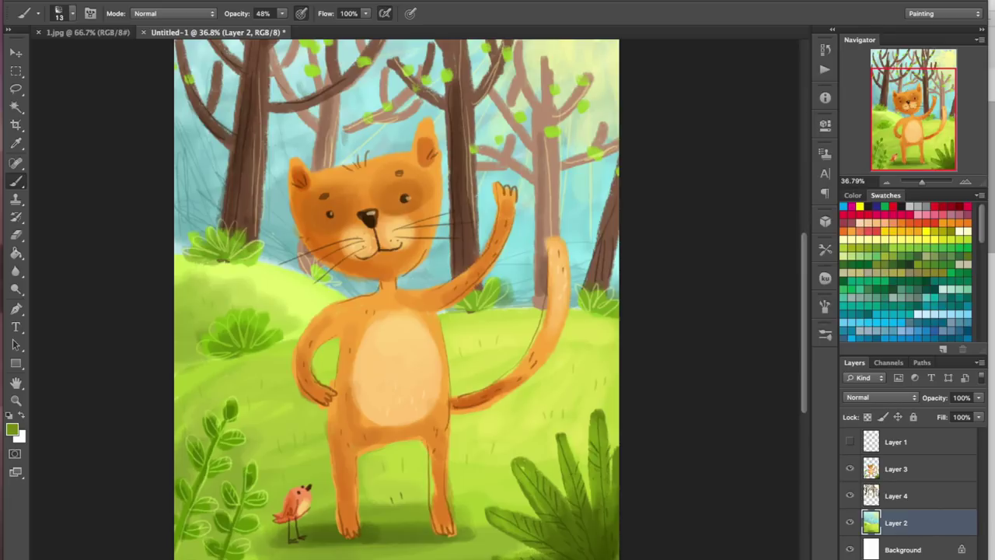
Step: On Layer 3, pick a darker olive green and paint a thin plant stem at the bottom
left_click(898, 470)
left_click(600, 537, "alt")
left_click(11, 429)
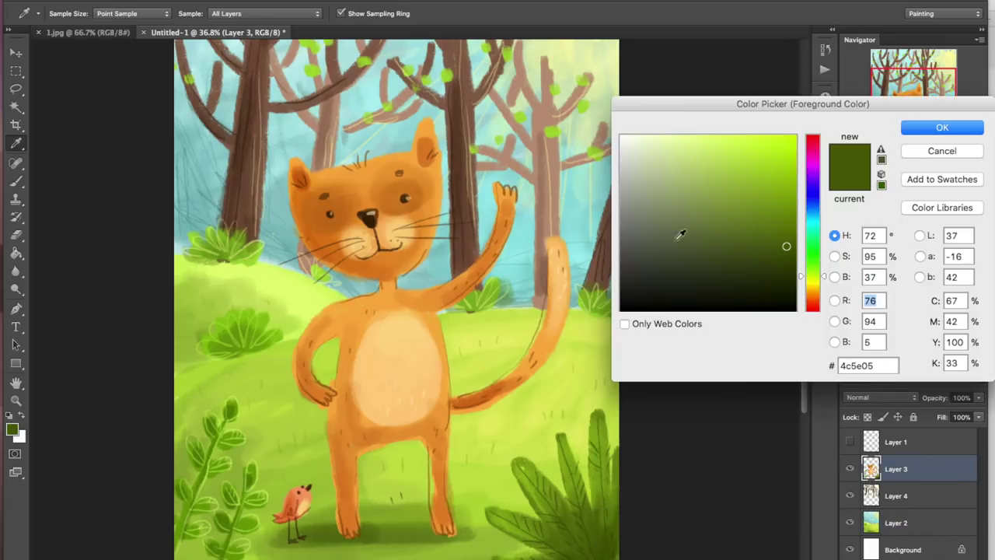
left_click(779, 269)
left_click(936, 136)
left_click_drag(489, 479, 489, 559)
Step: Add leaves along the small sprig and paint short grass blades near the bottom
left_click_drag(488, 483, 482, 451)
mouse_move(489, 481)
left_mouse_down()
mouse_move(496, 452)
mouse_move(504, 462)
left_mouse_up()
left_click_drag(489, 503, 478, 485)
left_click_drag(489, 502, 501, 490)
mouse_move(489, 526)
left_mouse_down()
mouse_move(480, 510)
mouse_move(501, 515)
mouse_move(477, 528)
left_mouse_up()
mouse_move(489, 547)
left_mouse_down()
mouse_move(498, 537)
mouse_move(480, 548)
mouse_move(503, 548)
left_mouse_up()
mouse_move(424, 558)
left_mouse_down()
mouse_move(412, 503)
mouse_move(406, 514)
left_mouse_up()
left_click_drag(426, 559, 431, 543)
Step: Sketch flower stems and loops across the meadow, then zoom out to see everything
scroll(397, 299, "right", 2)
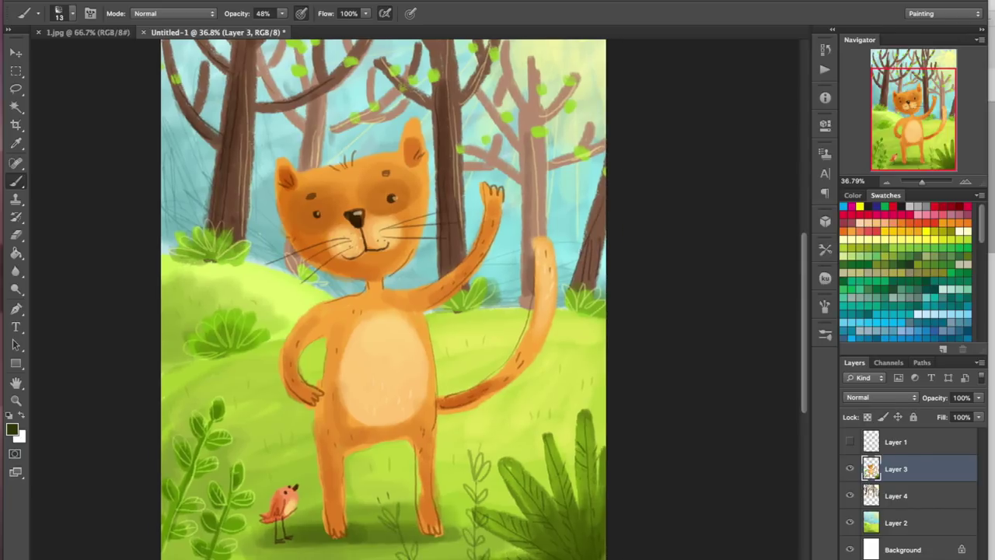
mouse_move(363, 559)
left_mouse_down()
mouse_move(364, 497)
mouse_move(383, 470)
left_mouse_up()
left_click_drag(163, 426, 195, 376)
left_click_drag(583, 364, 603, 385)
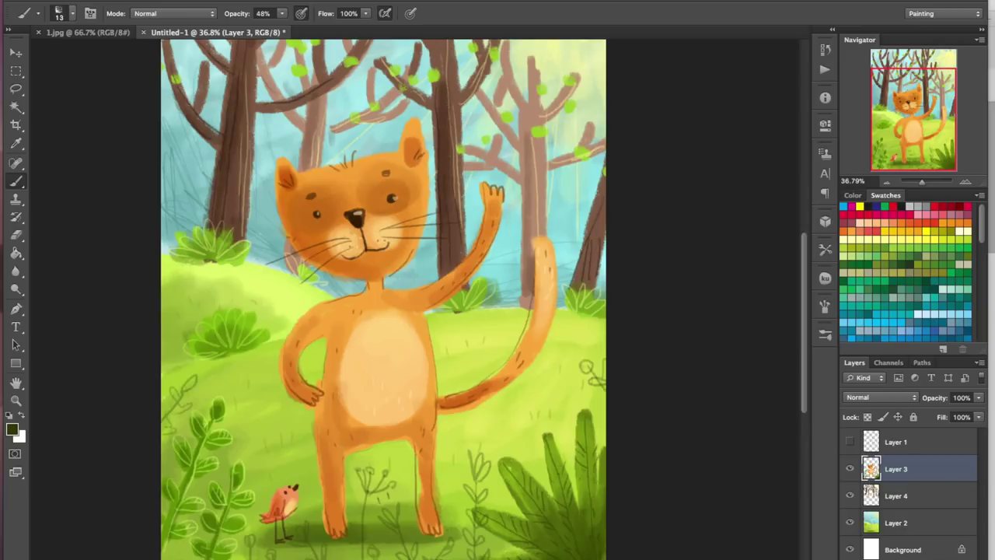
left_click_drag(922, 182, 921, 185)
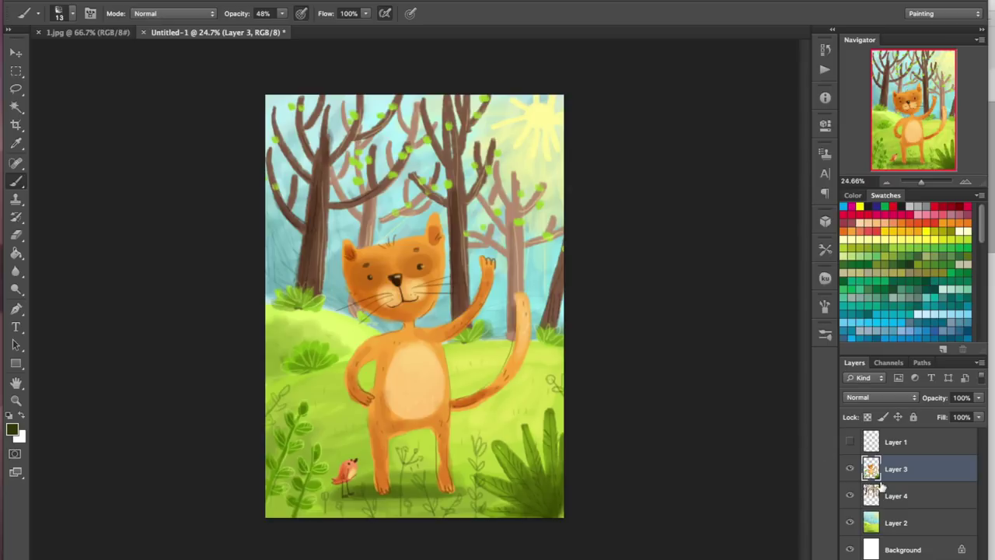
Step: On Layer 3, start Replace Color and sample the cat's orange fur
left_click(898, 524)
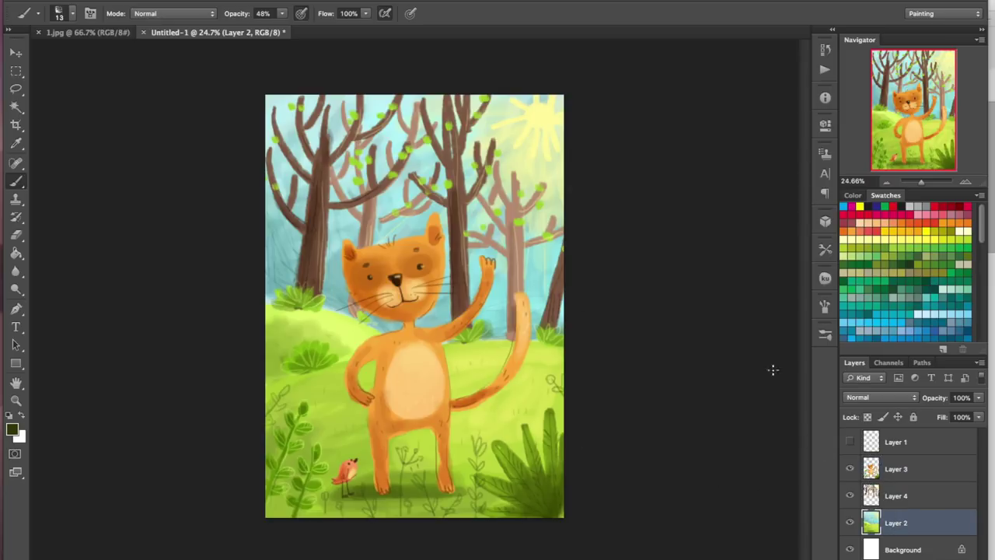
left_click(896, 469)
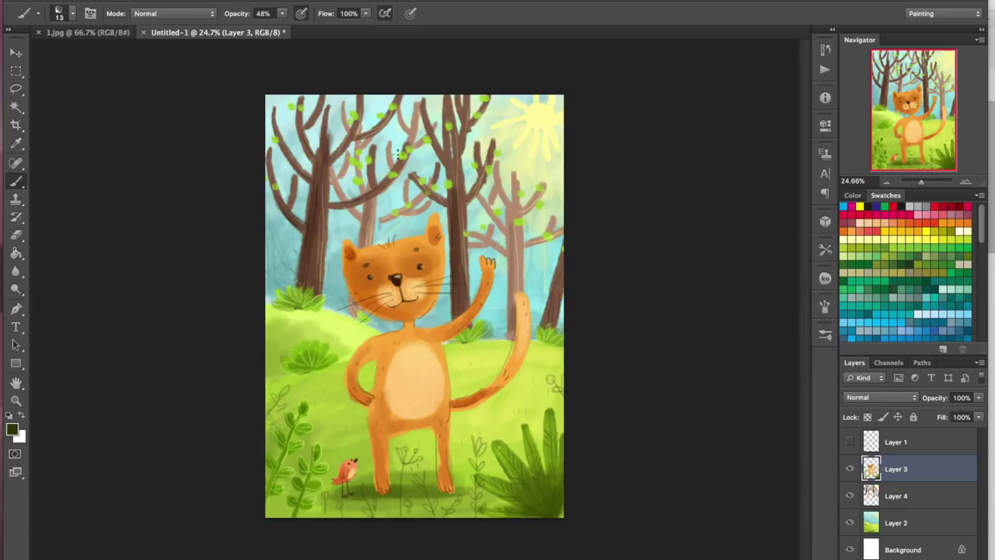
left_click(181, 2)
mouse_move(196, 18)
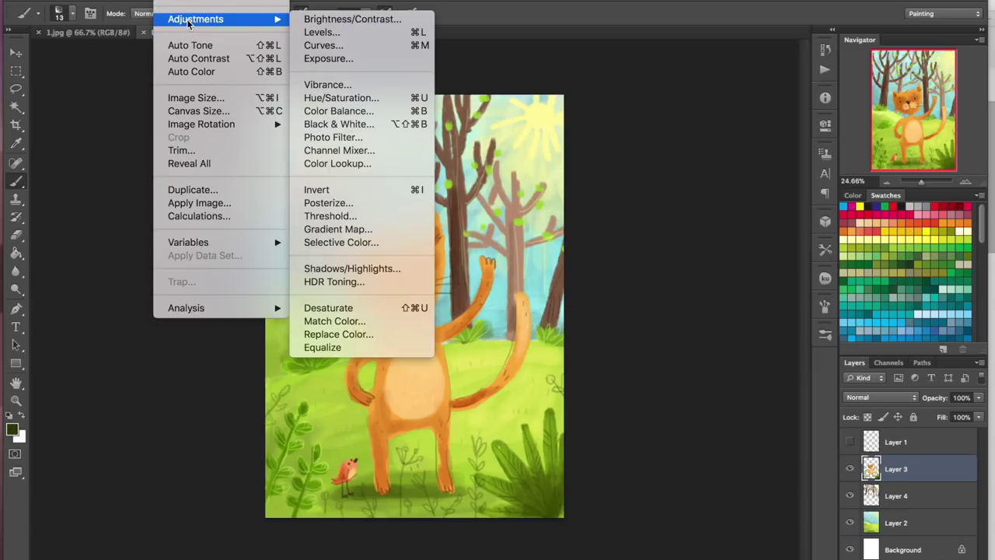
left_click(390, 337)
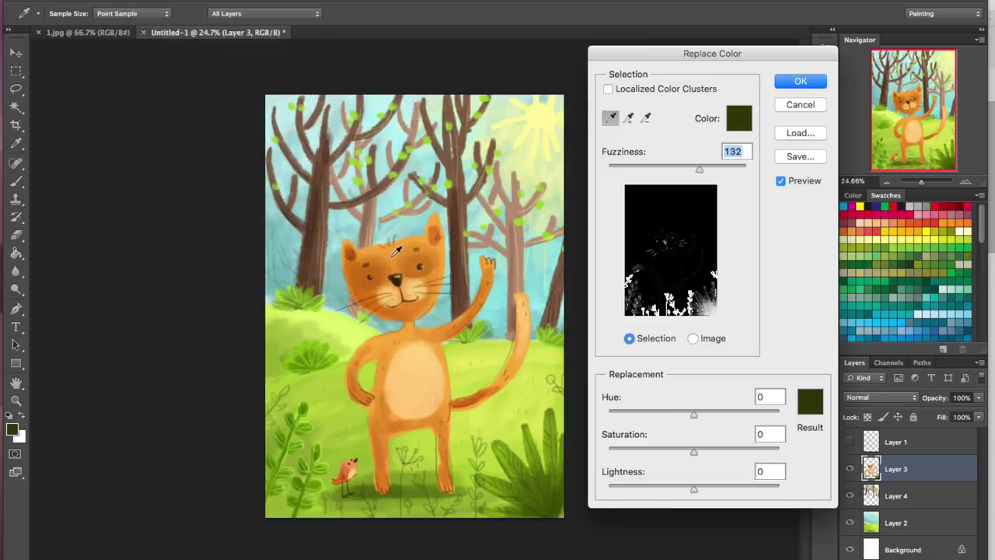
left_click(393, 255)
Step: Apply Replace Color with Hue -3, Saturation -2 and Lightness -8 to deepen the orange
mouse_move(695, 416)
left_mouse_down()
mouse_move(681, 412)
mouse_move(775, 411)
mouse_move(624, 415)
mouse_move(692, 415)
left_mouse_up()
mouse_move(694, 451)
left_mouse_down()
mouse_move(733, 444)
mouse_move(622, 451)
mouse_move(761, 451)
mouse_move(676, 453)
mouse_move(690, 451)
left_mouse_up()
mouse_move(694, 489)
left_mouse_down()
mouse_move(731, 486)
mouse_move(661, 485)
mouse_move(695, 487)
mouse_move(686, 486)
left_mouse_up()
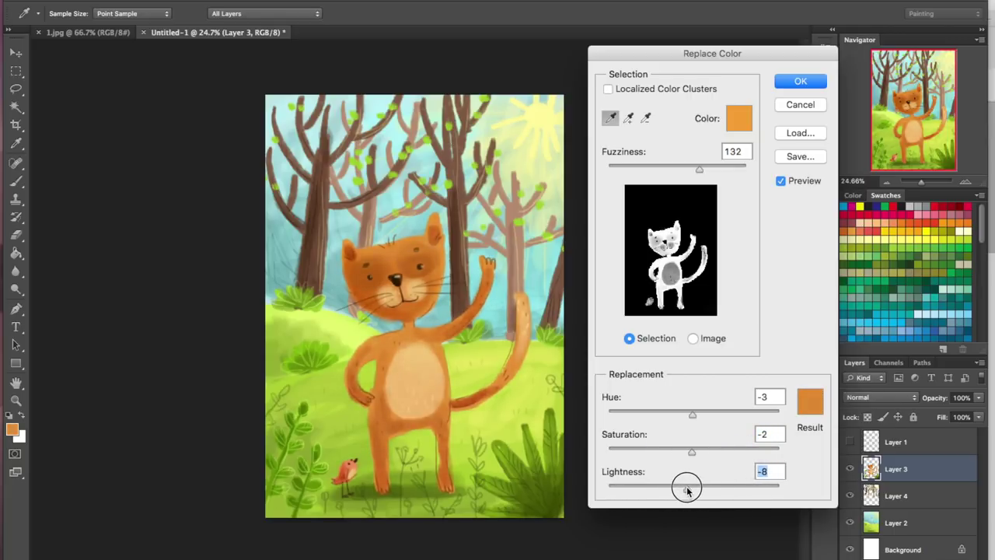
left_click(798, 105)
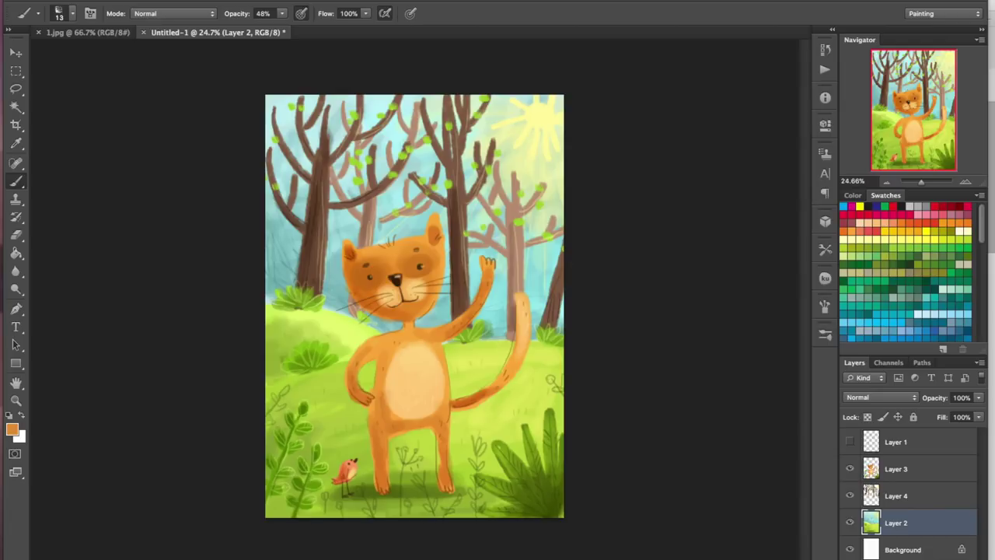
left_click(171, 0)
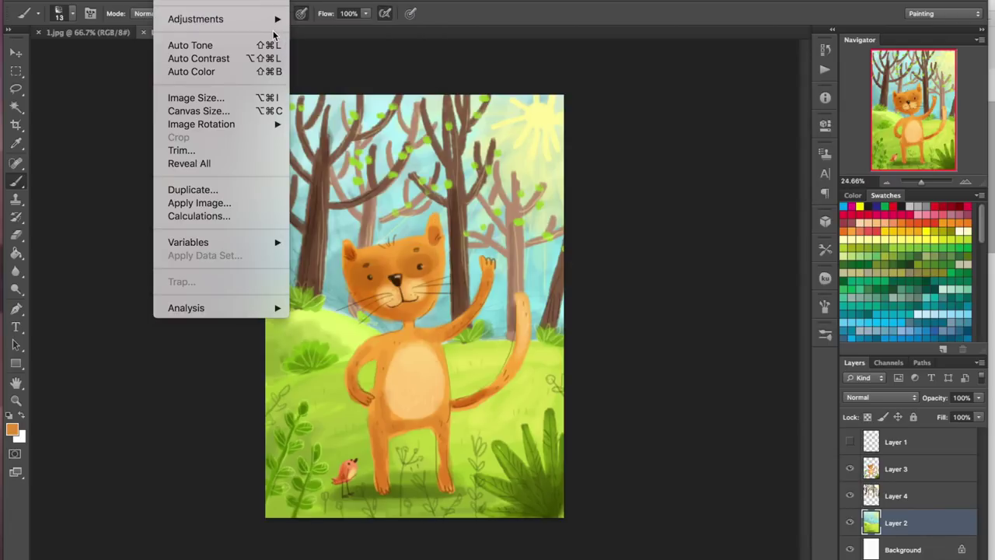
mouse_move(196, 18)
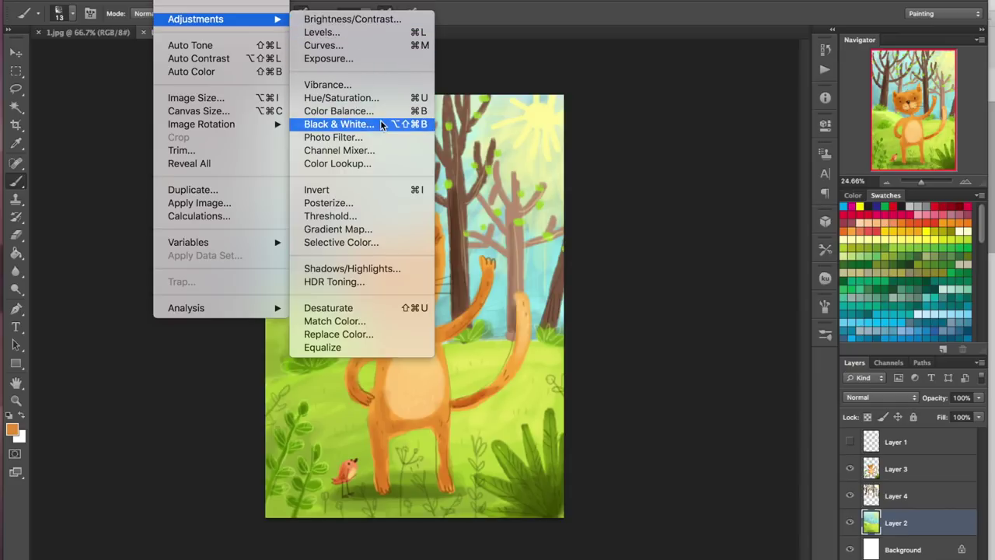
left_click(378, 111)
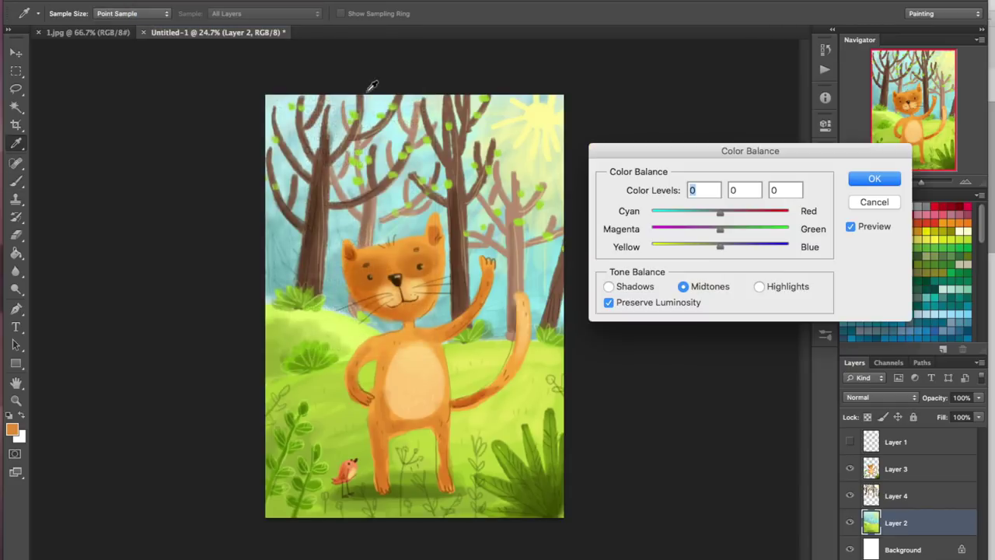
mouse_move(720, 212)
left_mouse_down()
mouse_move(837, 218)
mouse_move(647, 221)
left_mouse_up()
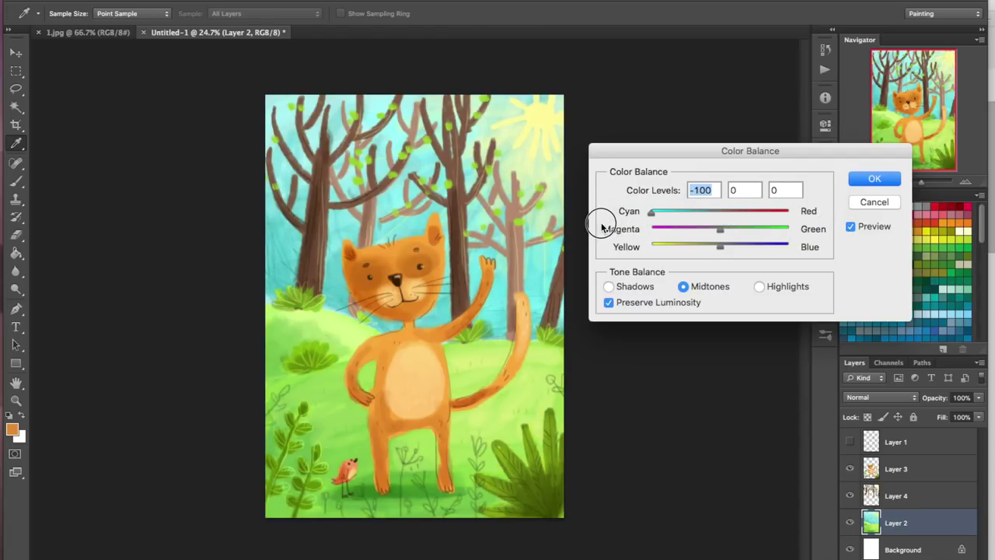
mouse_move(647, 221)
left_mouse_down()
mouse_move(718, 221)
mouse_move(788, 243)
mouse_move(715, 235)
mouse_move(724, 244)
mouse_move(803, 244)
mouse_move(723, 253)
mouse_move(628, 244)
mouse_move(721, 246)
left_mouse_up()
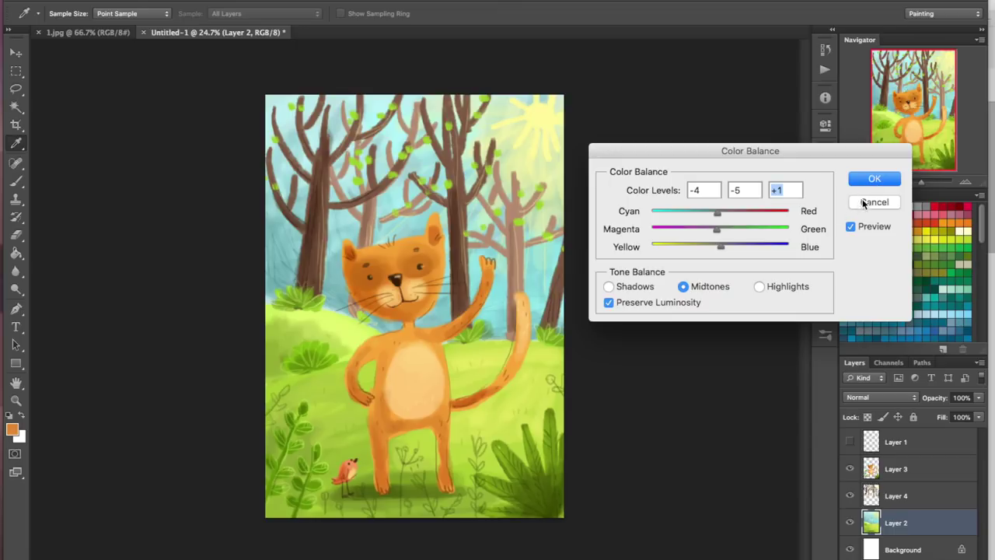
left_click(863, 203)
key("b")
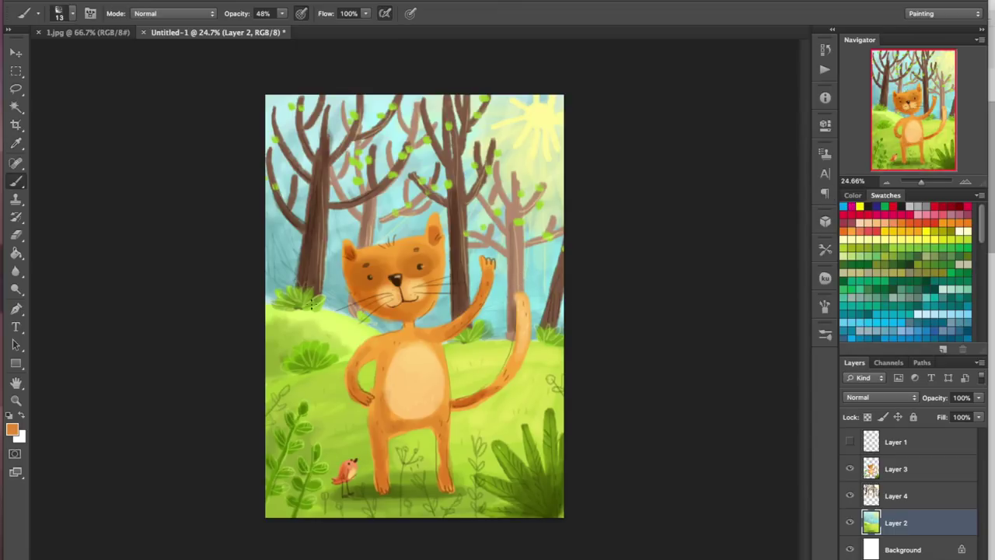
Step: Make Layer 4 active and tile 1.jpg and the illustration vertically side by side
left_click(894, 498)
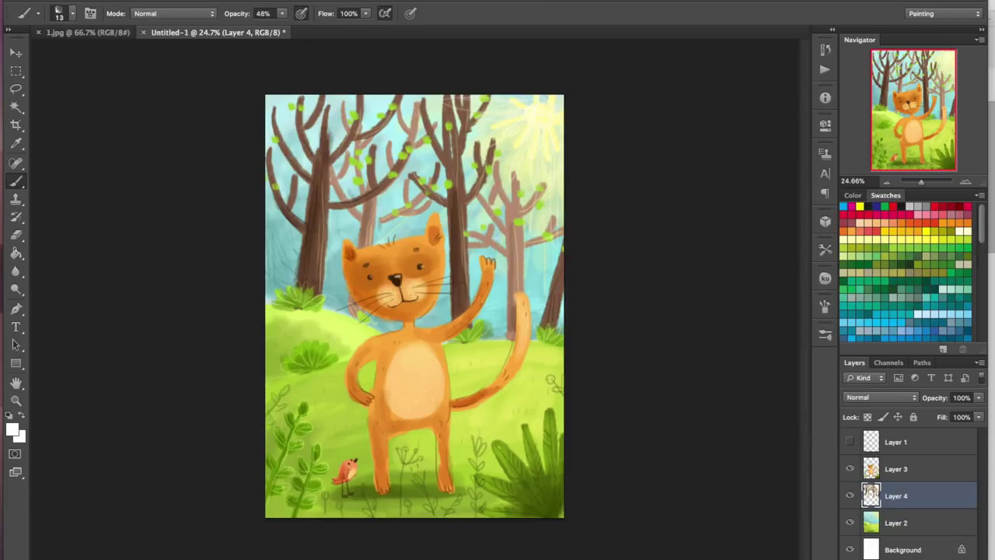
left_click(420, 0)
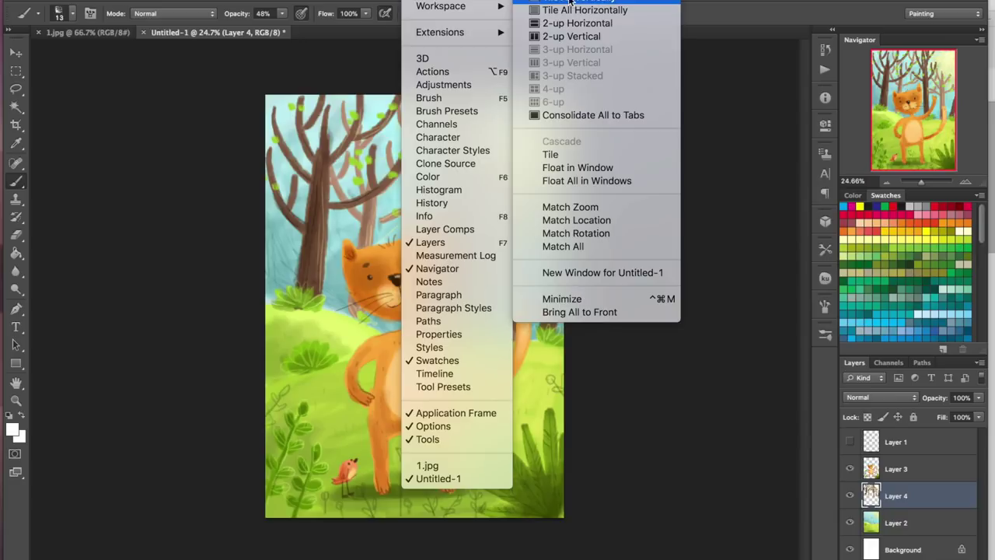
left_click(570, 2)
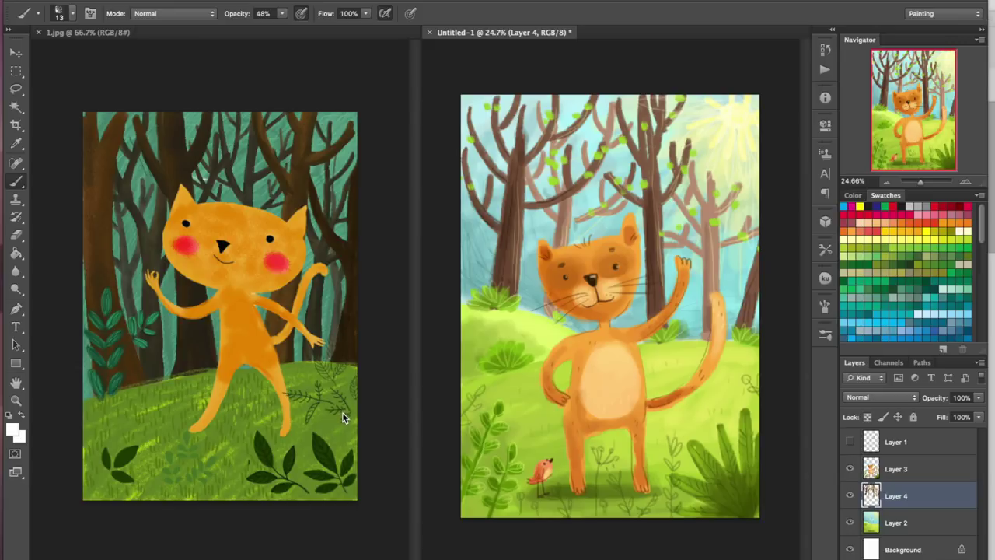
Step: Close the 1.jpg reference document
left_click(38, 32)
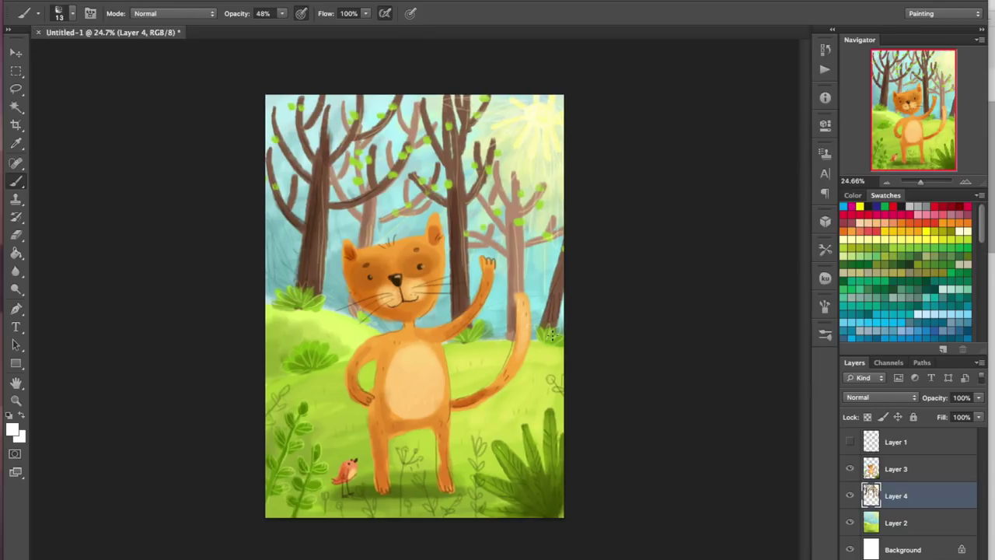